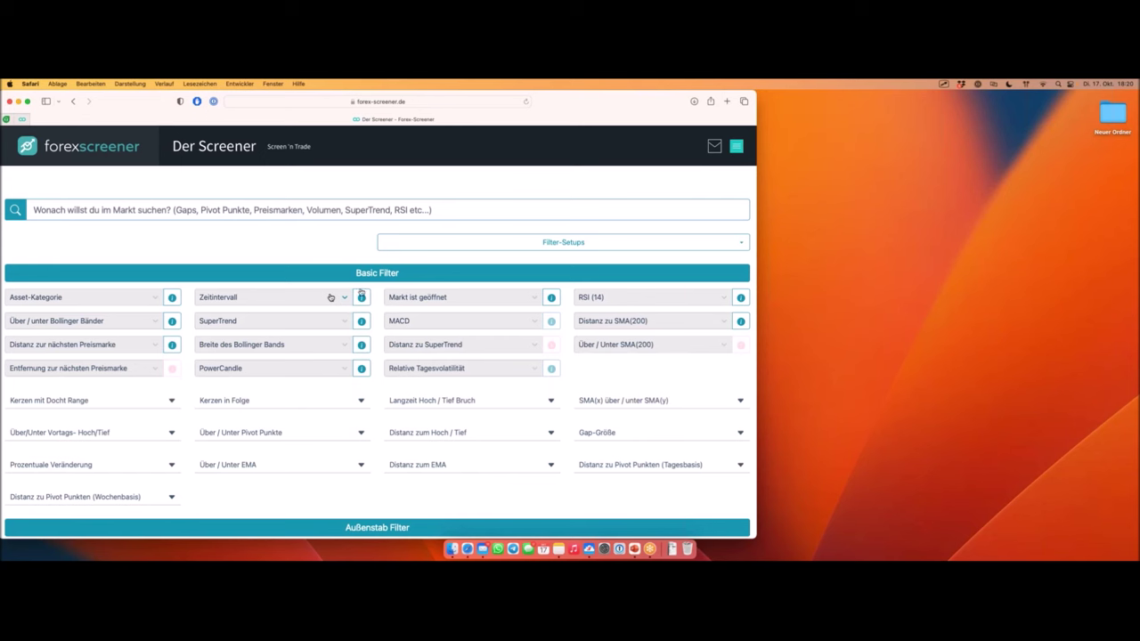
Step: Filter the market for symbols trading "über Bollinger Bands" on the H1 time interval
left_click(123, 324)
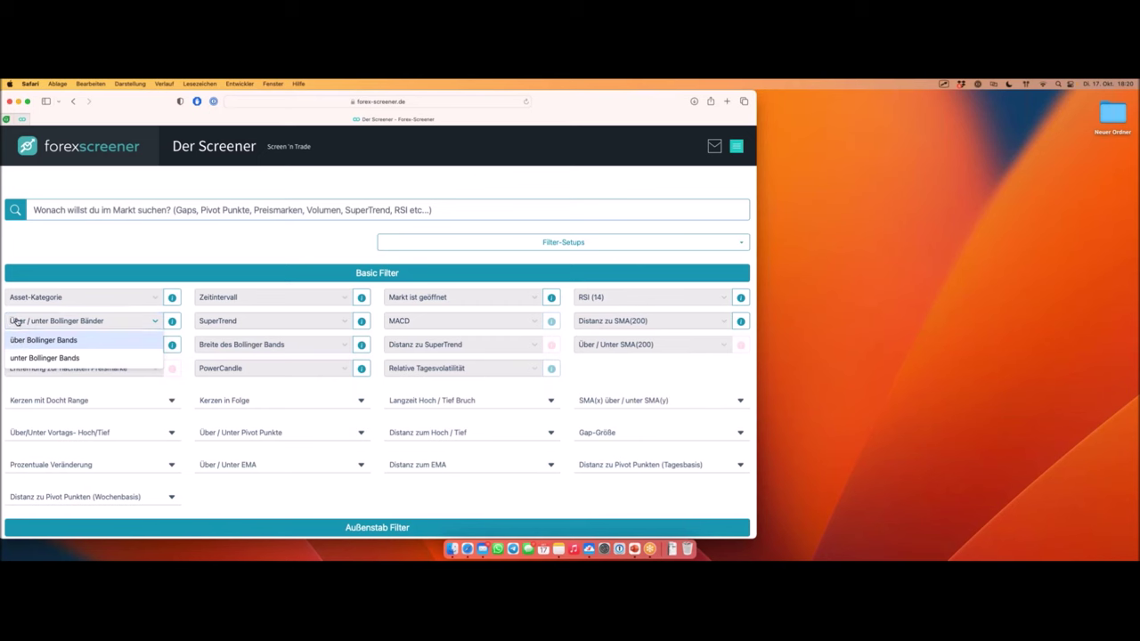
left_click(78, 340)
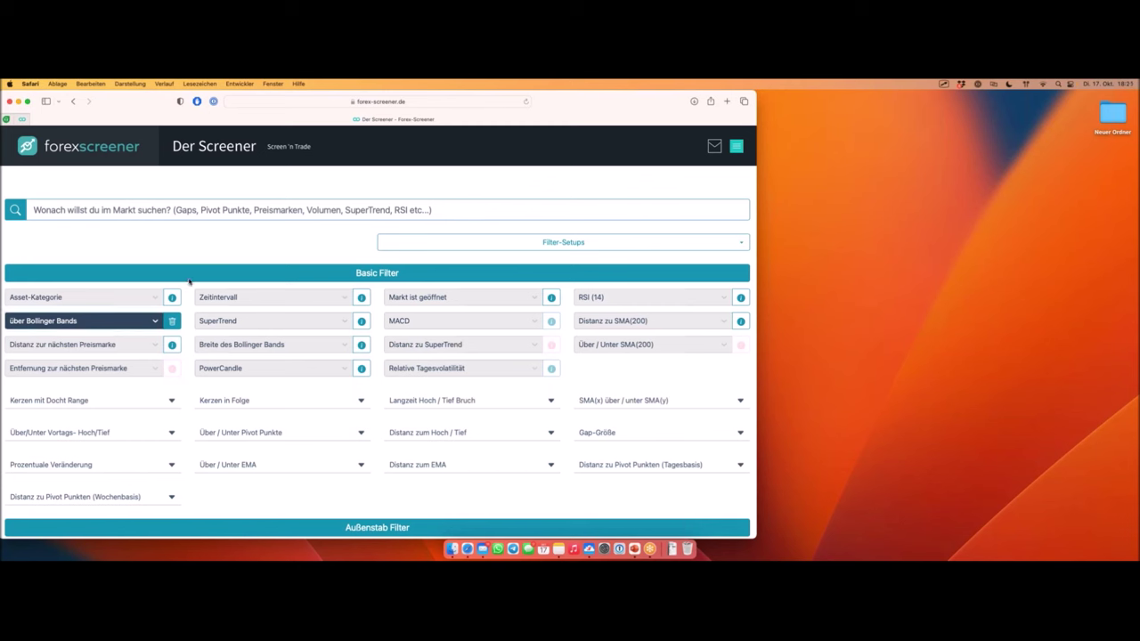
left_click(257, 296)
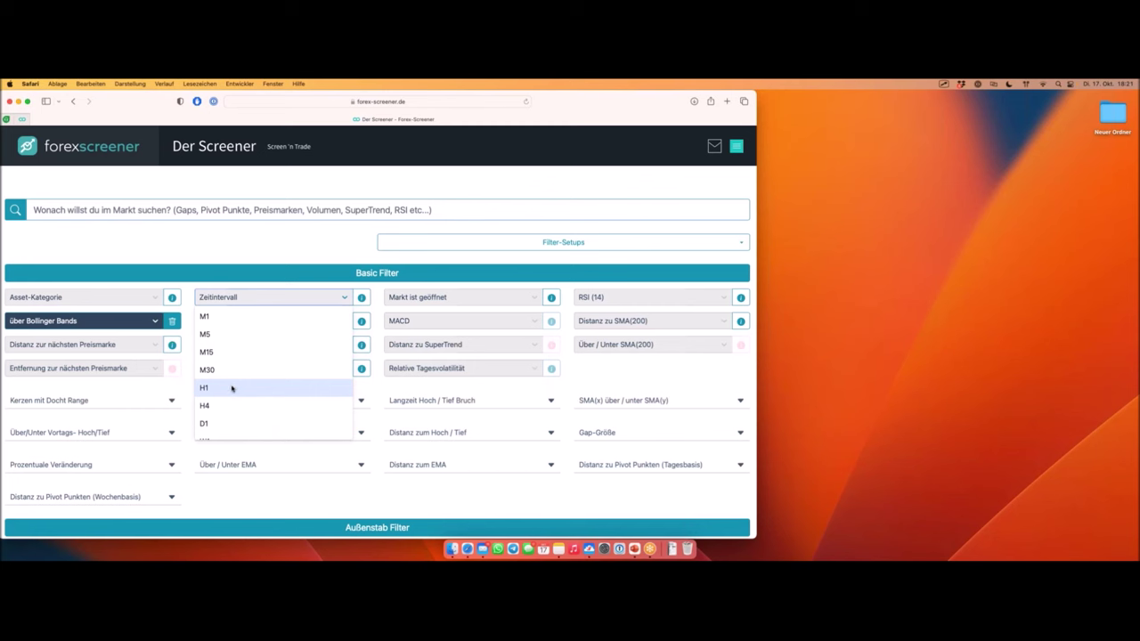
left_click(231, 388)
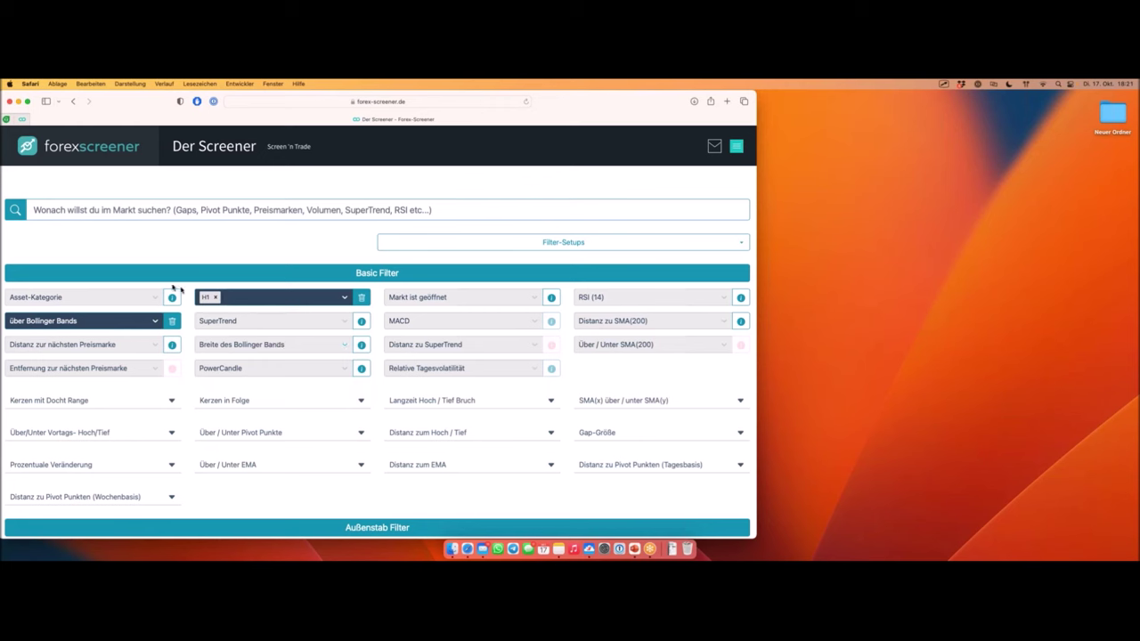
Step: Limit the asset category filter to Forex (Majors) and Forex (Minors)
left_click(117, 297)
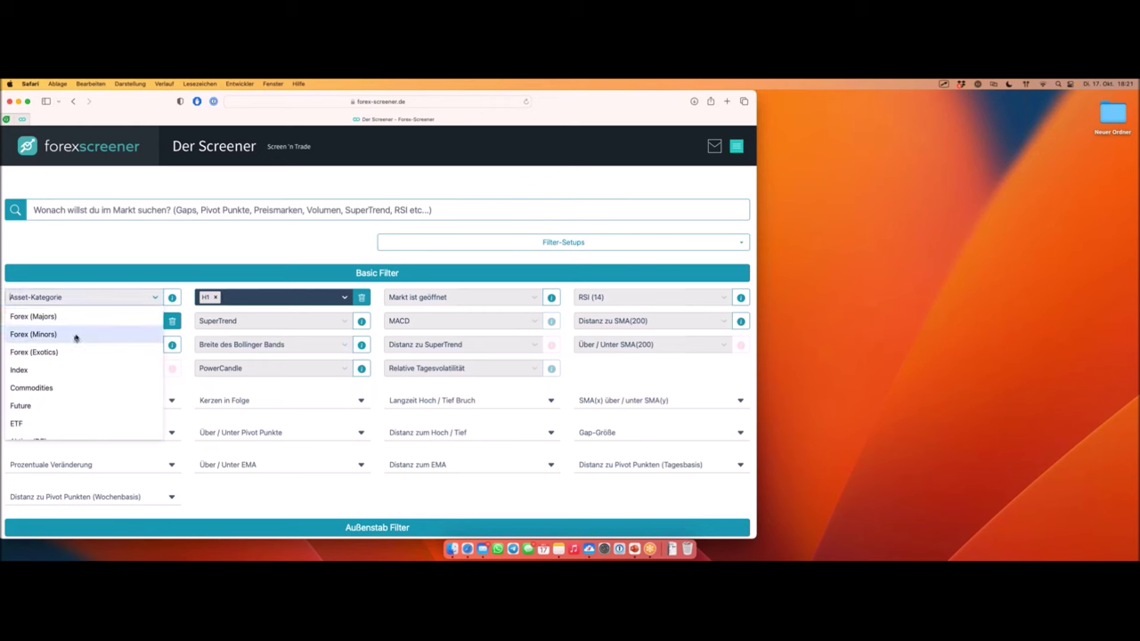
left_click(66, 317)
left_click(89, 301)
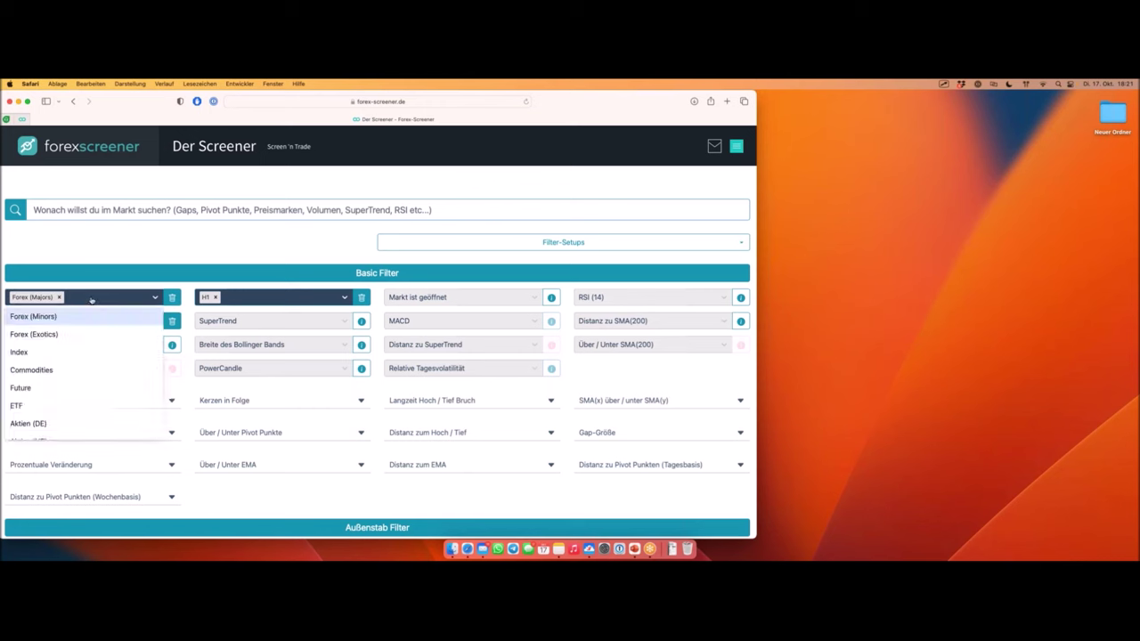
left_click(59, 317)
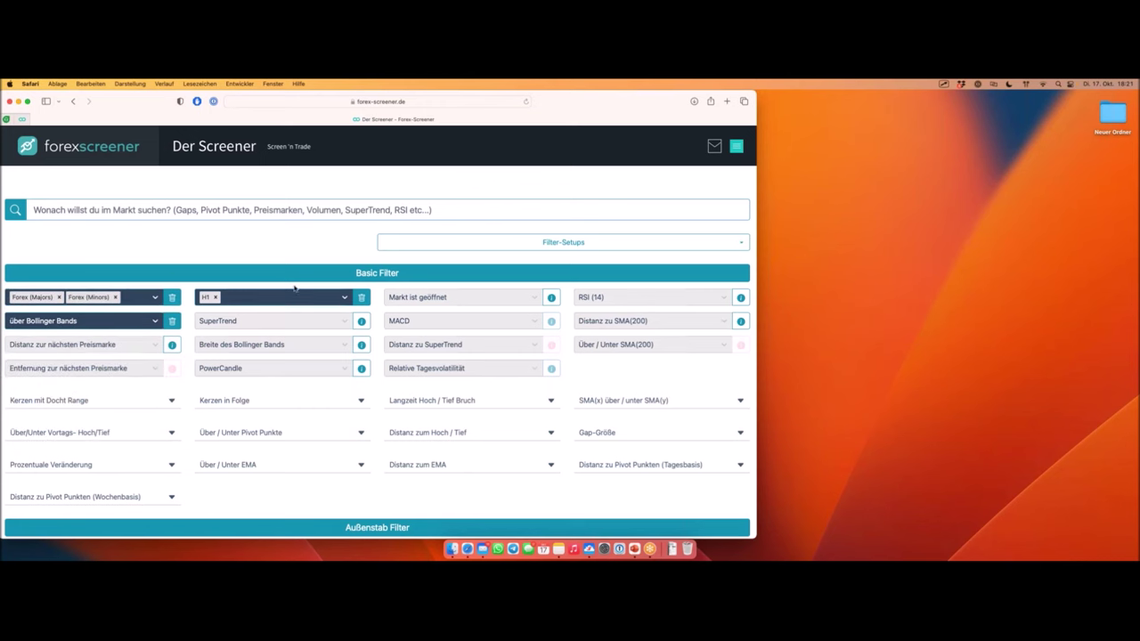
Step: Check how many symbols match the filters and look over the result cards
scroll(294, 288, "down", 5)
scroll(294, 288, "down", 10)
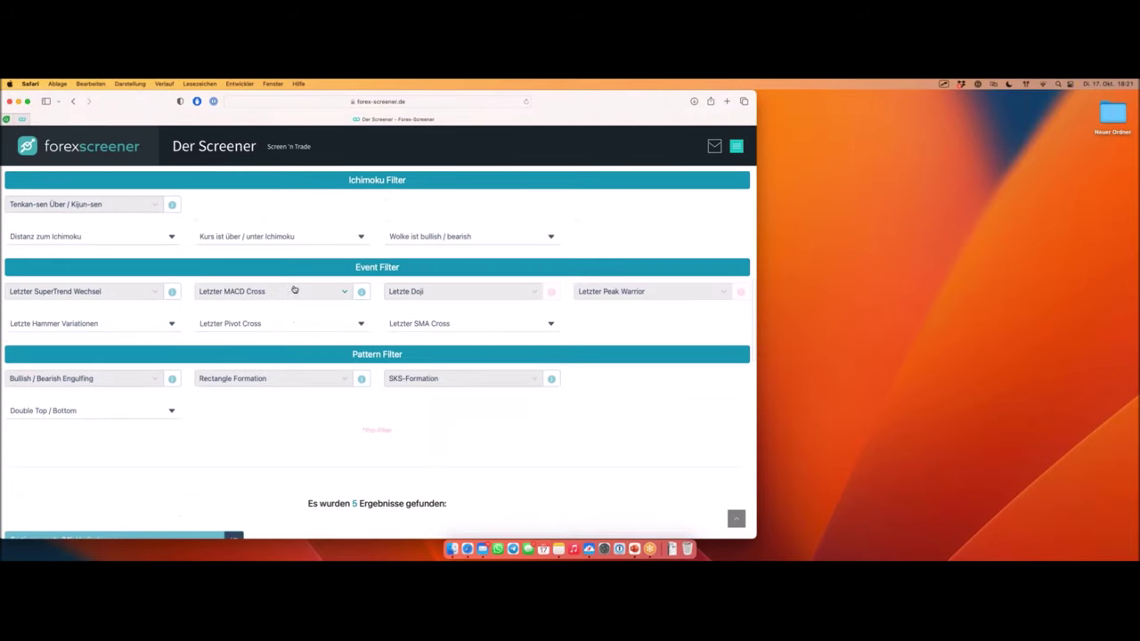
scroll(288, 283, "down", 4)
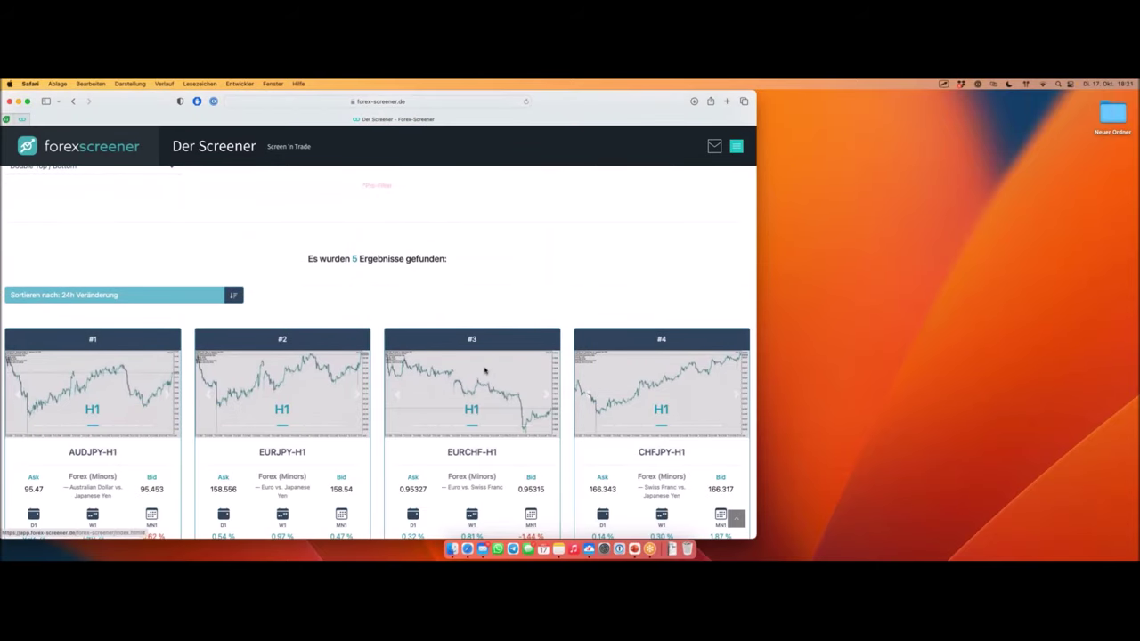
left_click_drag(308, 218, 461, 228)
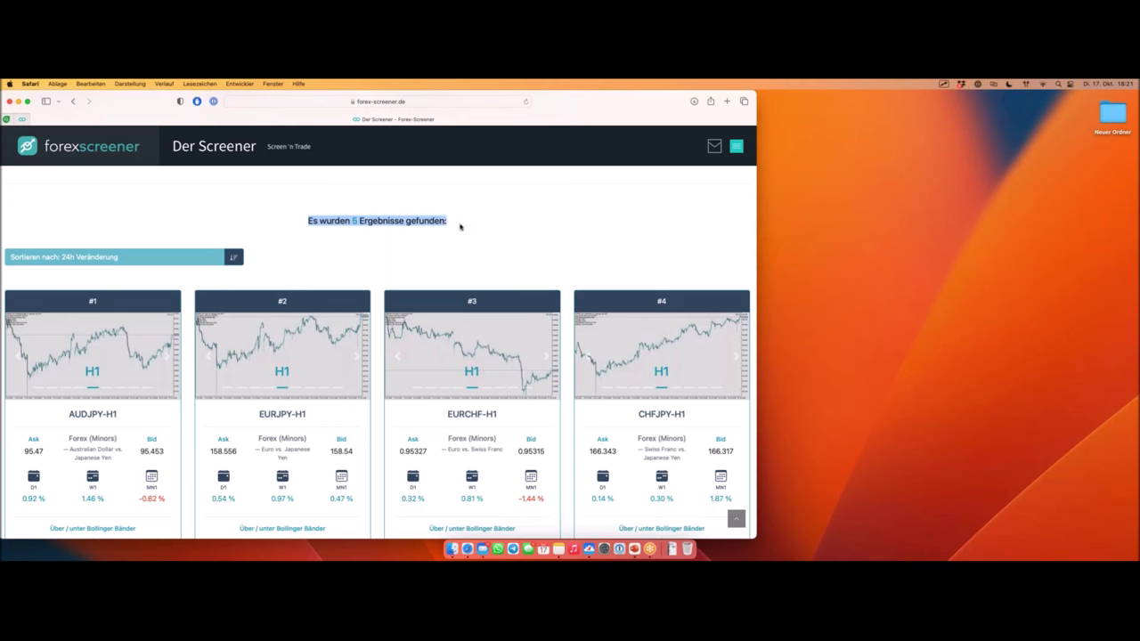
left_click(377, 219)
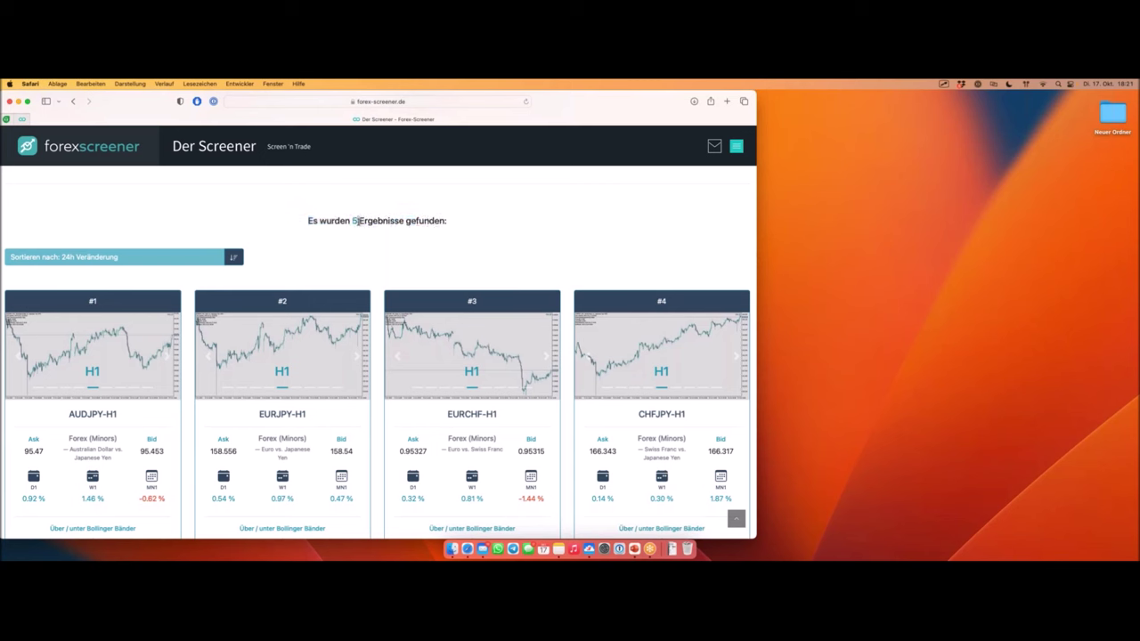
double_click(354, 221)
scroll(80, 299, "down", 2)
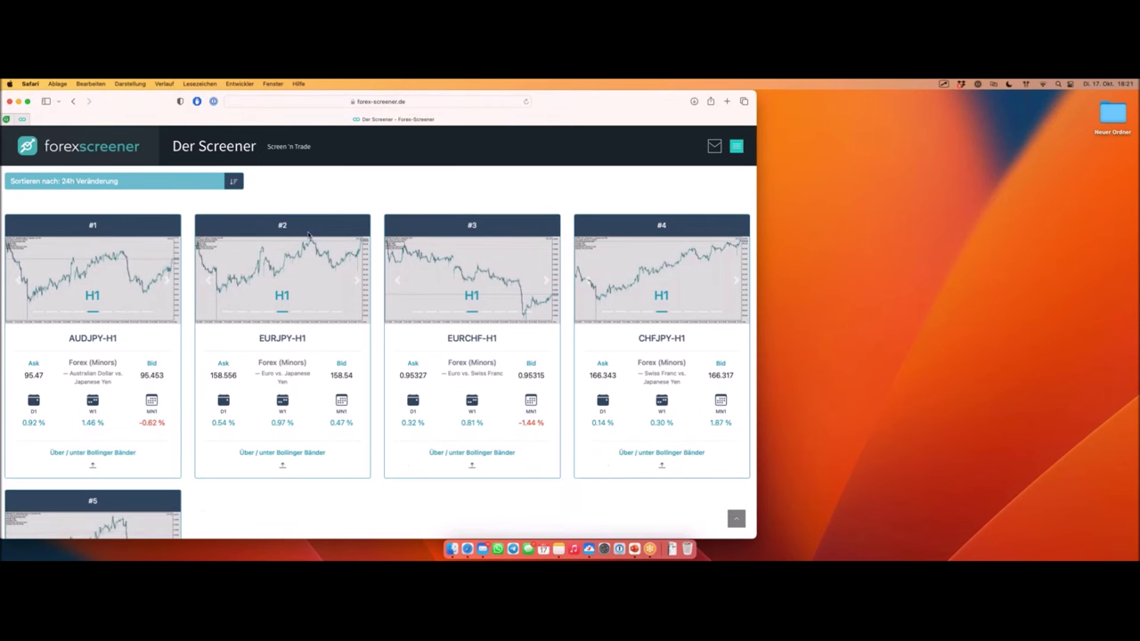
Step: Open the AUDJPY-H1 result in MetaTrader, switch to that program and bring up the AUDJPY,H1 chart
mouse_move(107, 369)
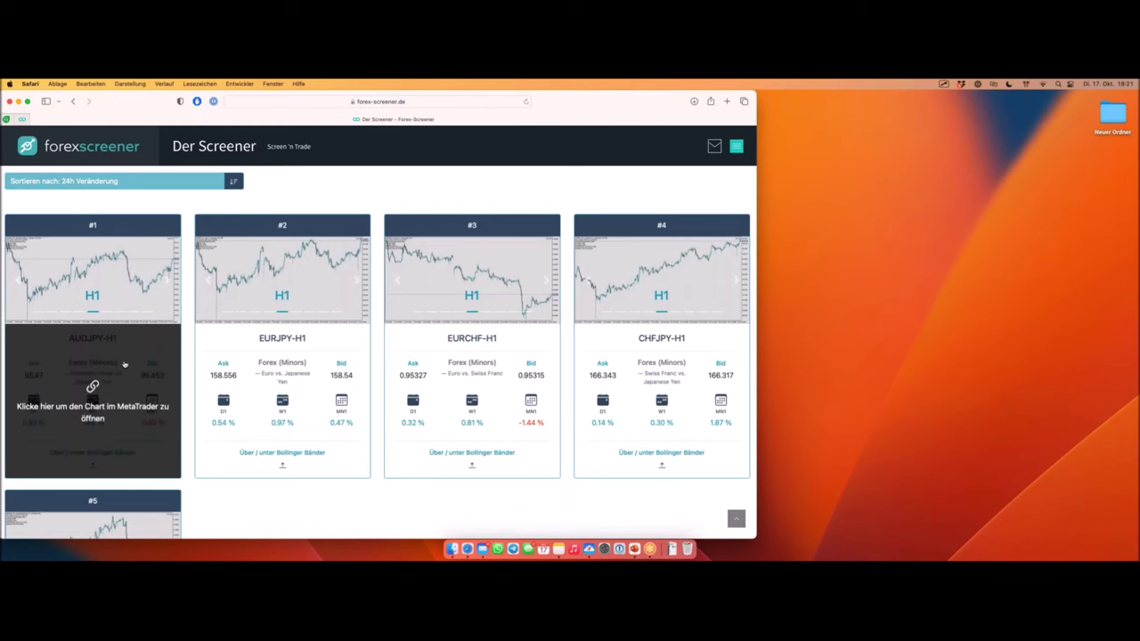
left_click(124, 364)
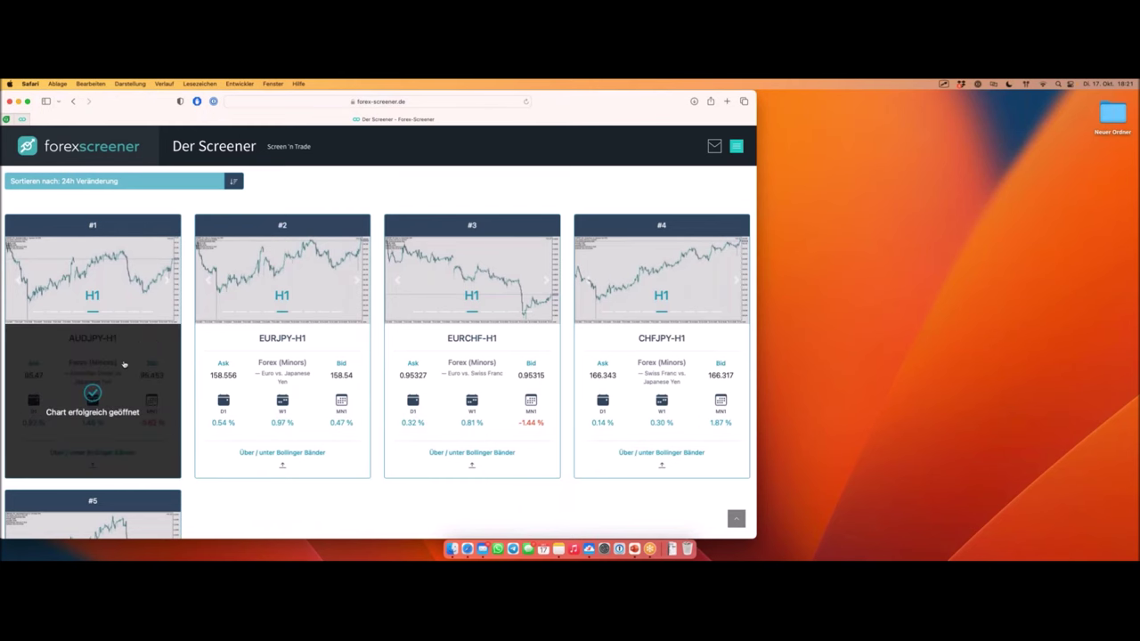
key("ctrl+Right")
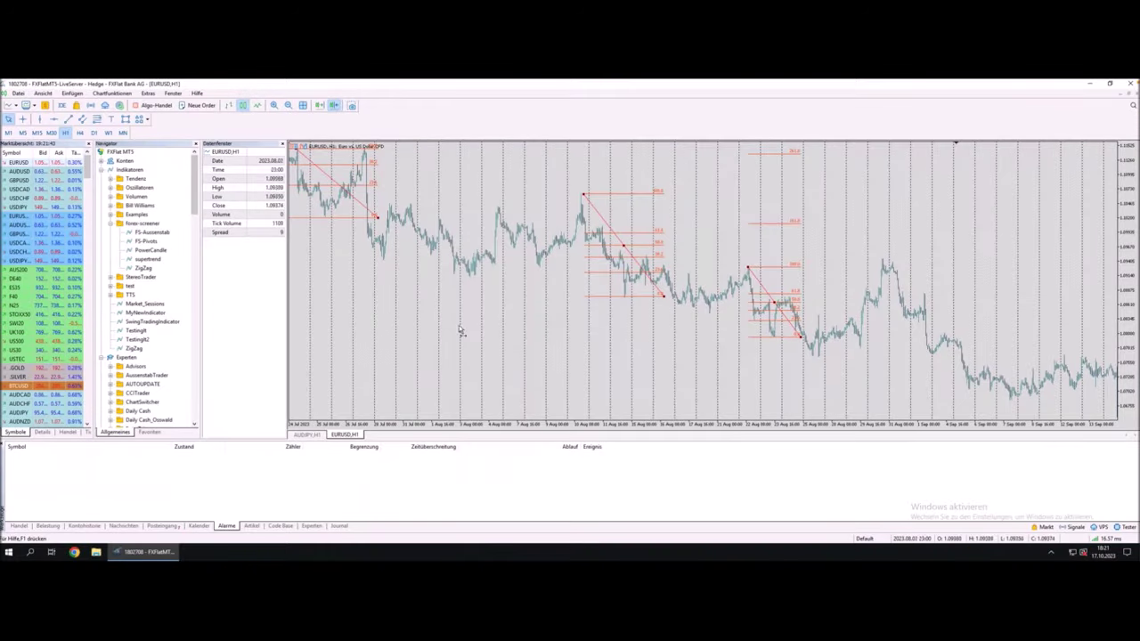
left_click(307, 435)
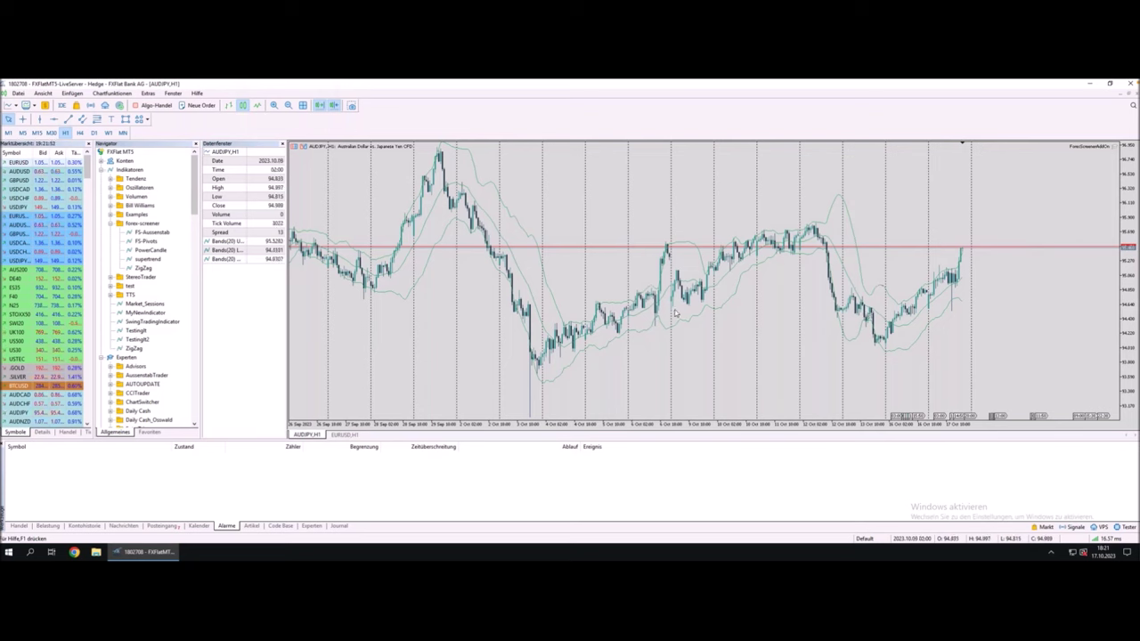
Step: Hide the Navigator to widen the AUDJPY,H1 chart and check the chart's symbol and timeframe
key("ctrl+n")
scroll(650, 307, "up", 4)
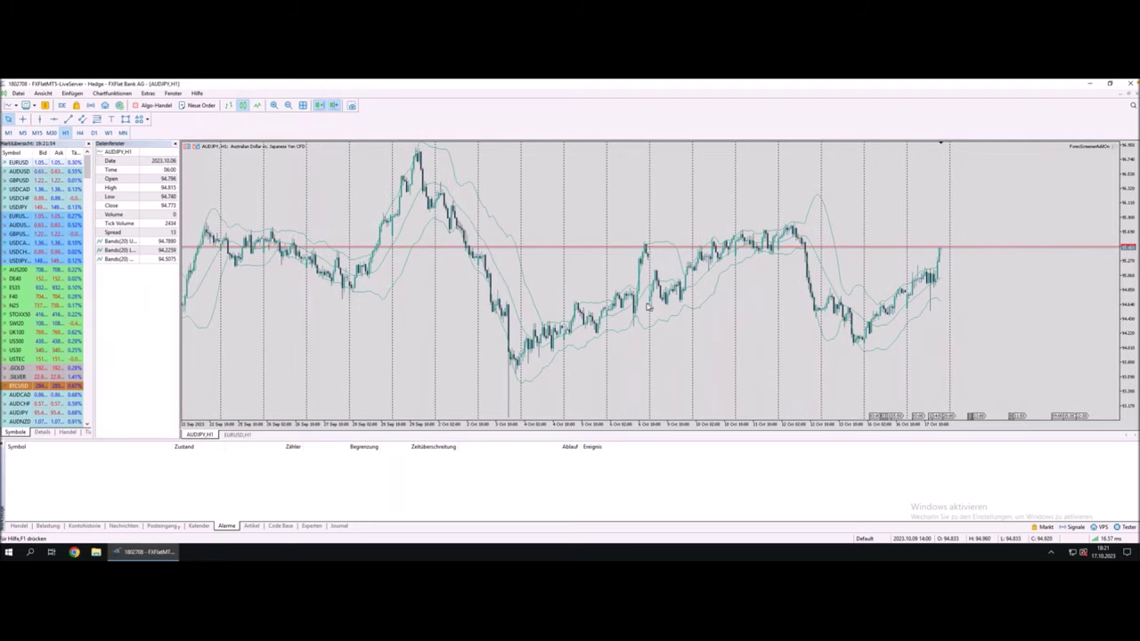
scroll(859, 301, "down", 2)
left_click_drag(197, 154, 226, 156)
left_click(217, 157)
left_click_drag(217, 157, 228, 156)
Step: Enlarge the latest AUDJPY candles to examine the current price against the upper Bollinger band
left_click(807, 211)
left_click(929, 271)
left_click_drag(929, 271, 941, 254)
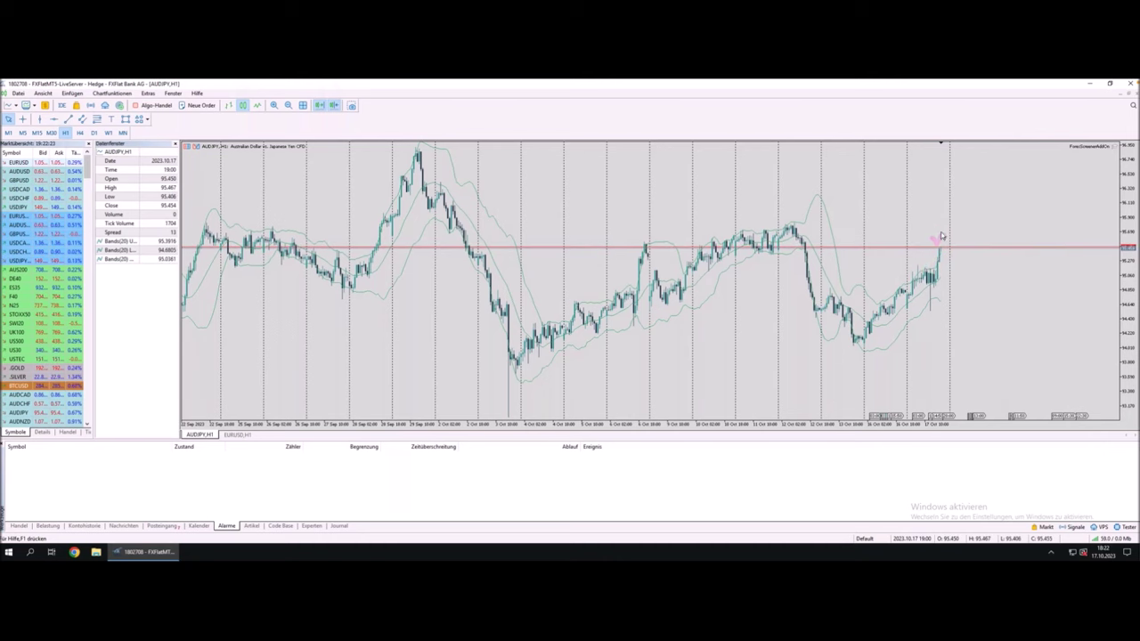
key("plus")
key("plus")
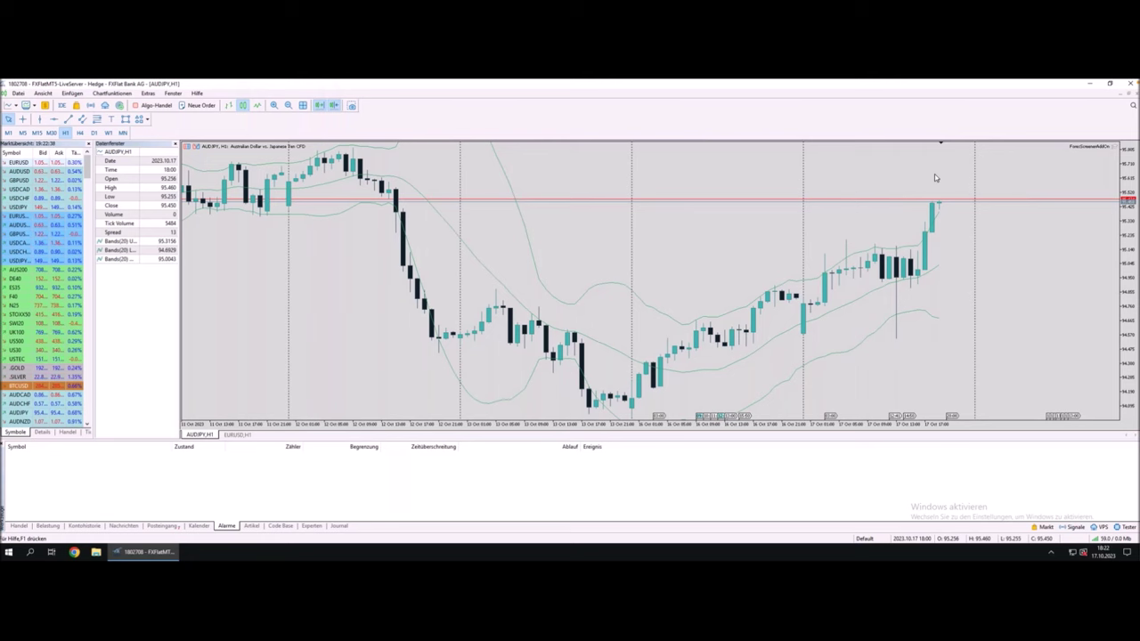
Step: Switch back to the screener in Safari and clear the Bollinger Bands, asset category and time interval filters
key("ctrl+Left")
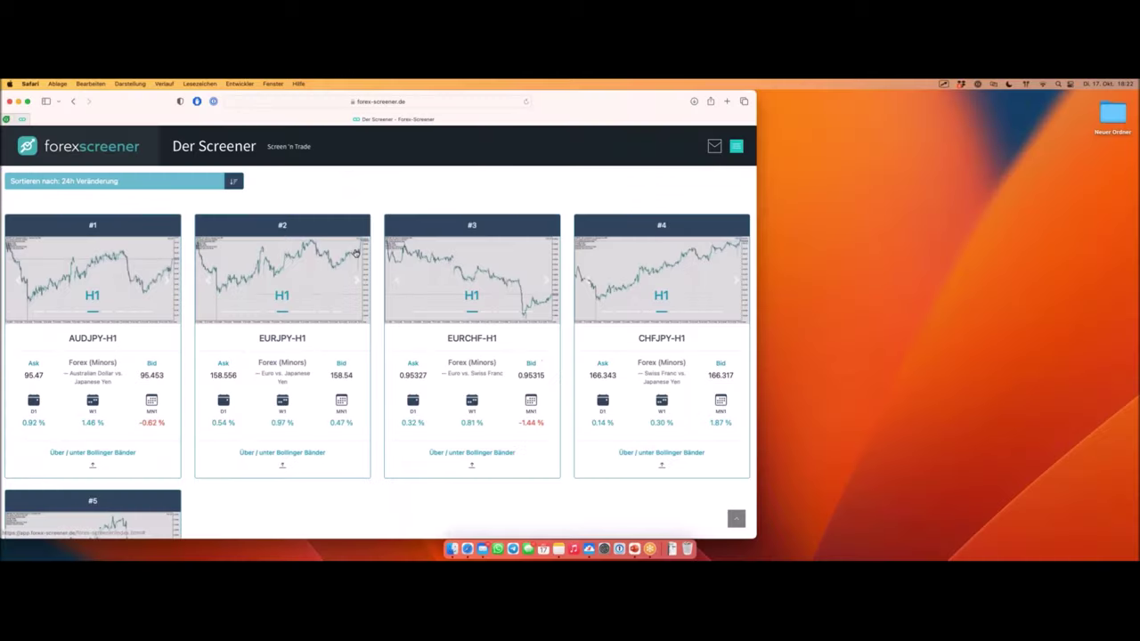
scroll(366, 207, "up", 15)
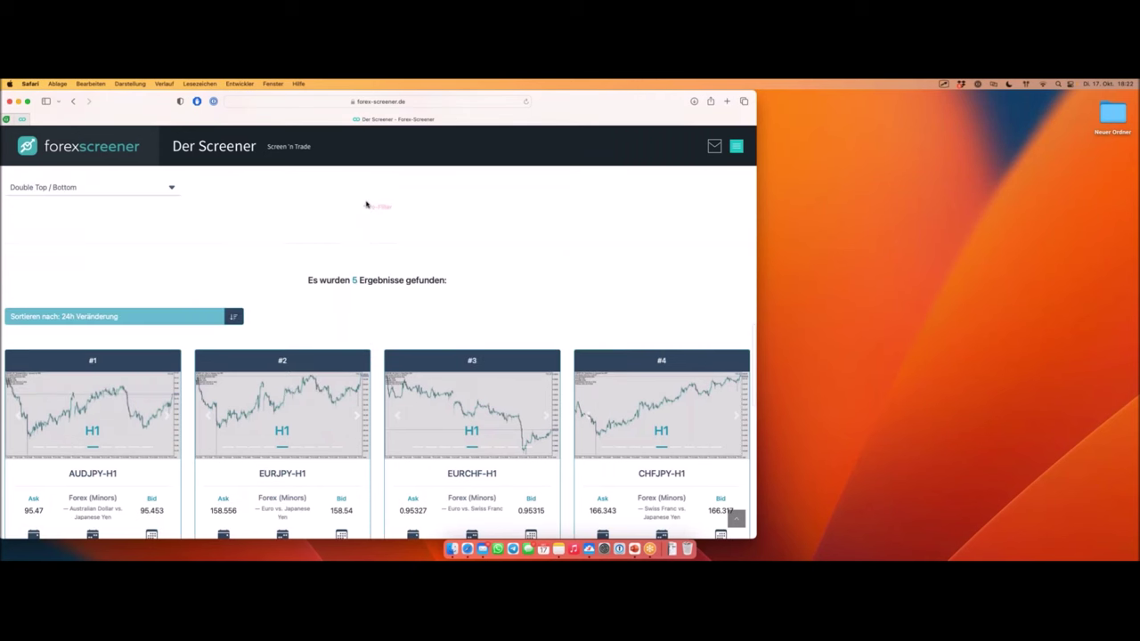
scroll(366, 204, "up", 6)
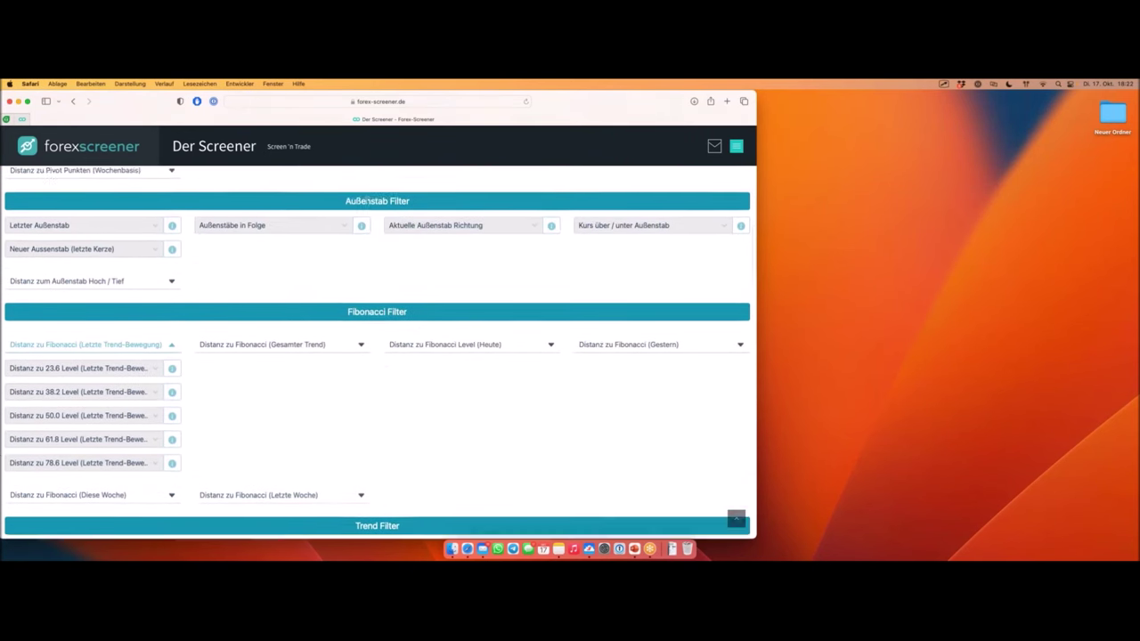
scroll(386, 243, "up", 5)
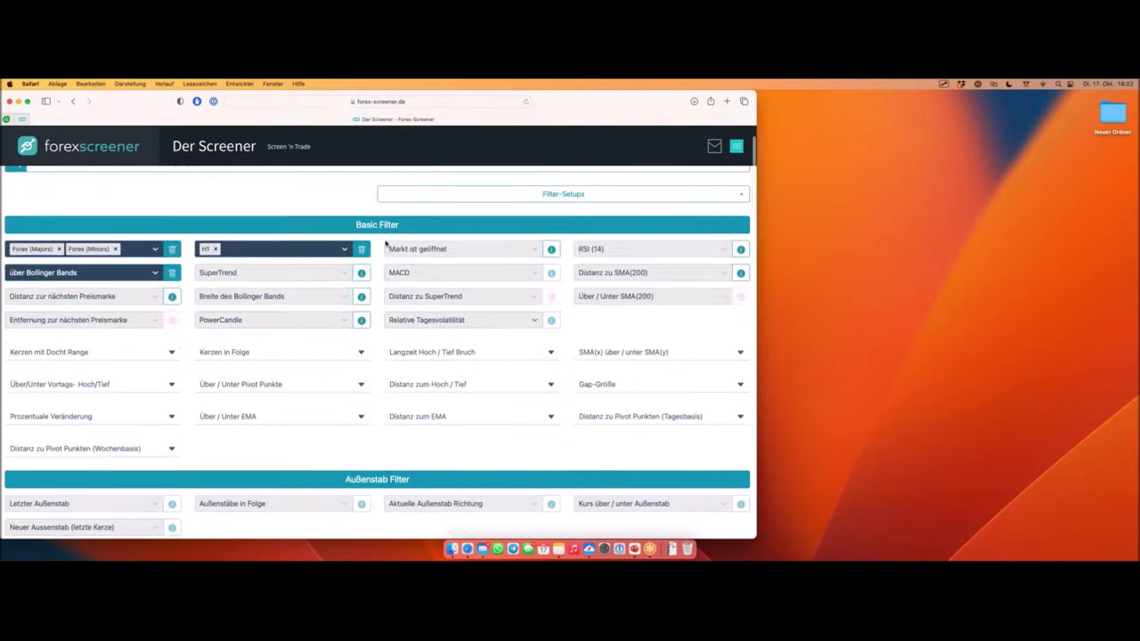
left_click(172, 321)
left_click(172, 297)
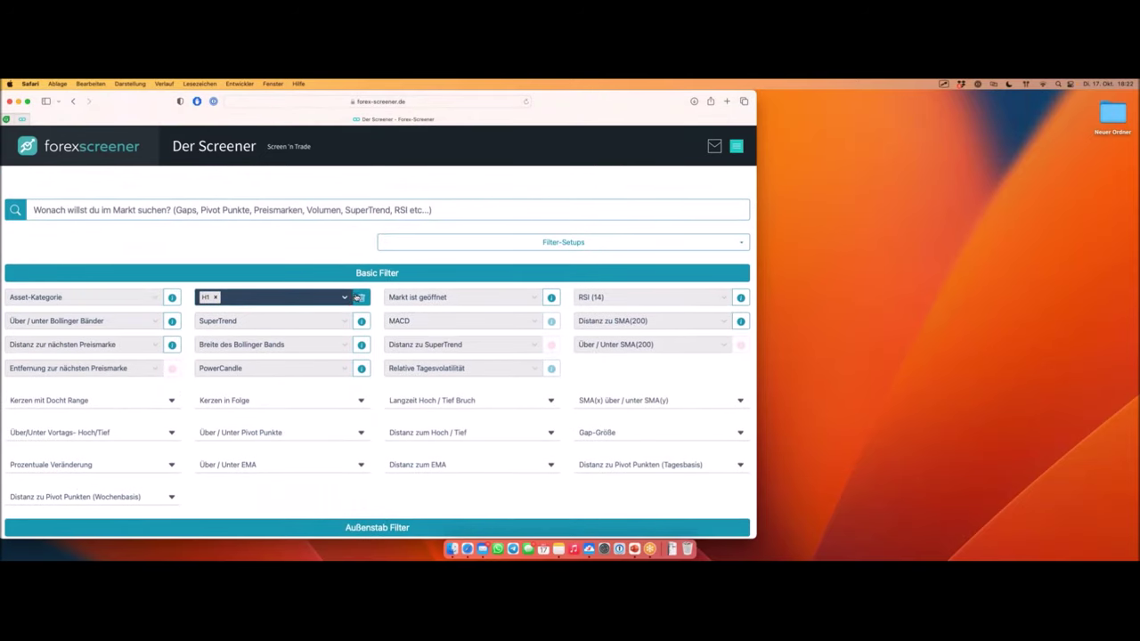
left_click(360, 298)
Step: Examine the Fibonacci filter groups, including last trend movement, whole trend, yesterday and last week, and the levels offered for the last trend movement
scroll(244, 286, "down", 8)
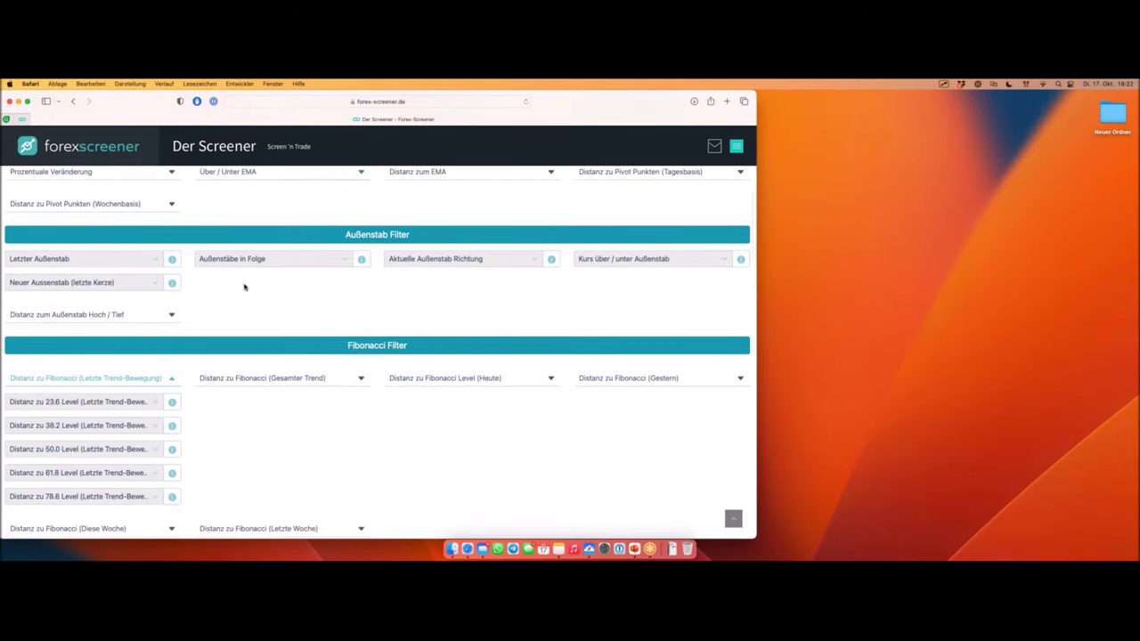
left_click_drag(330, 285, 415, 287)
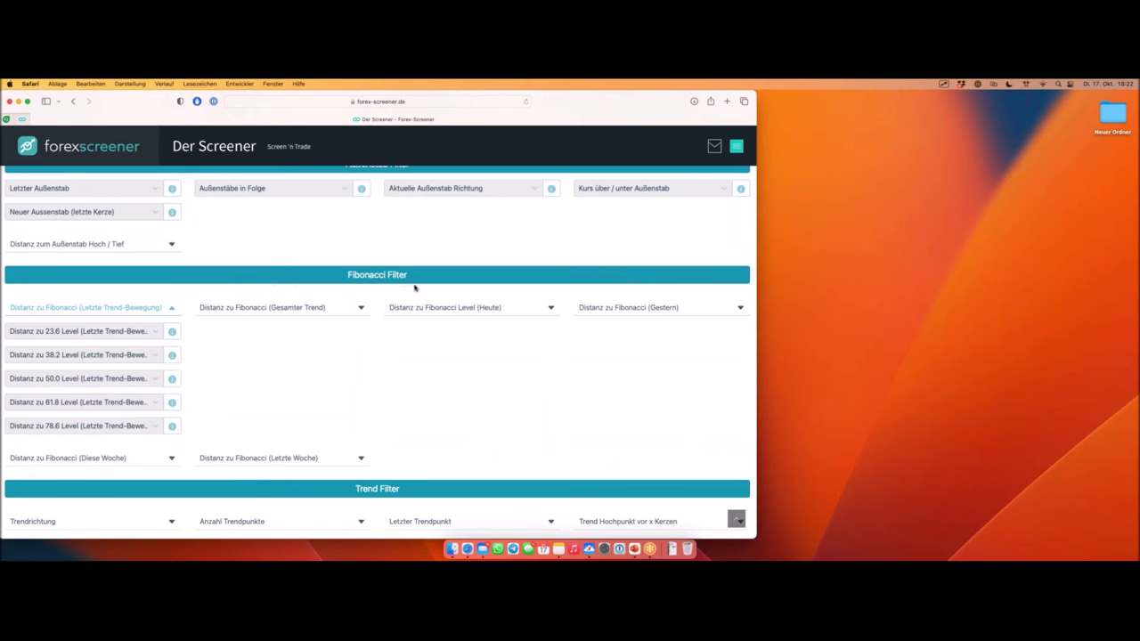
left_click(147, 317)
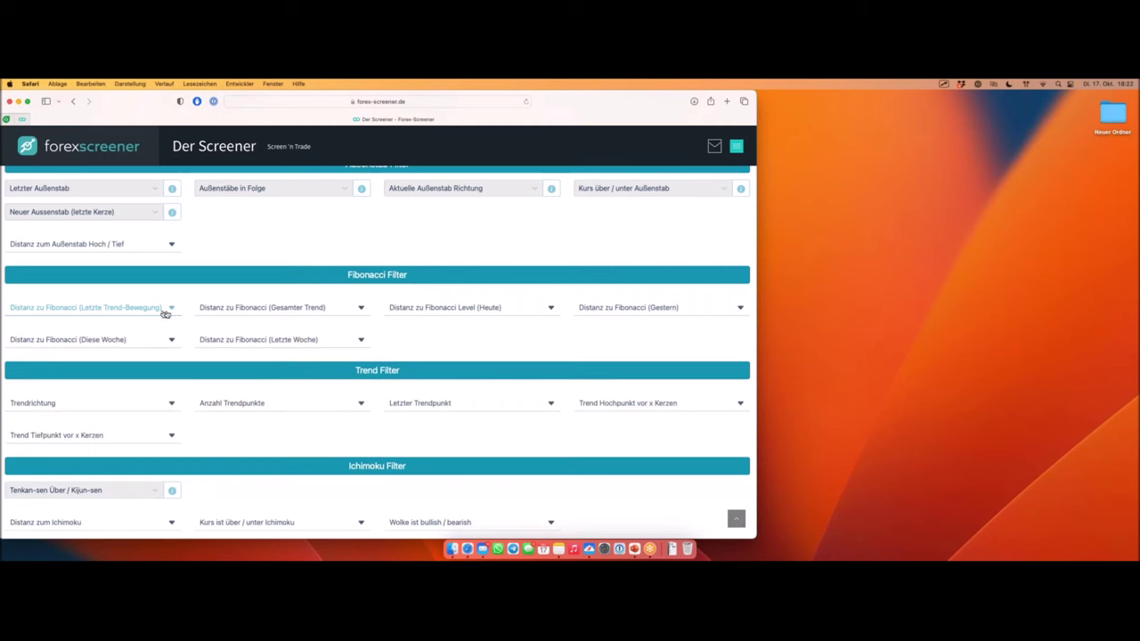
left_click_drag(7, 320, 180, 322)
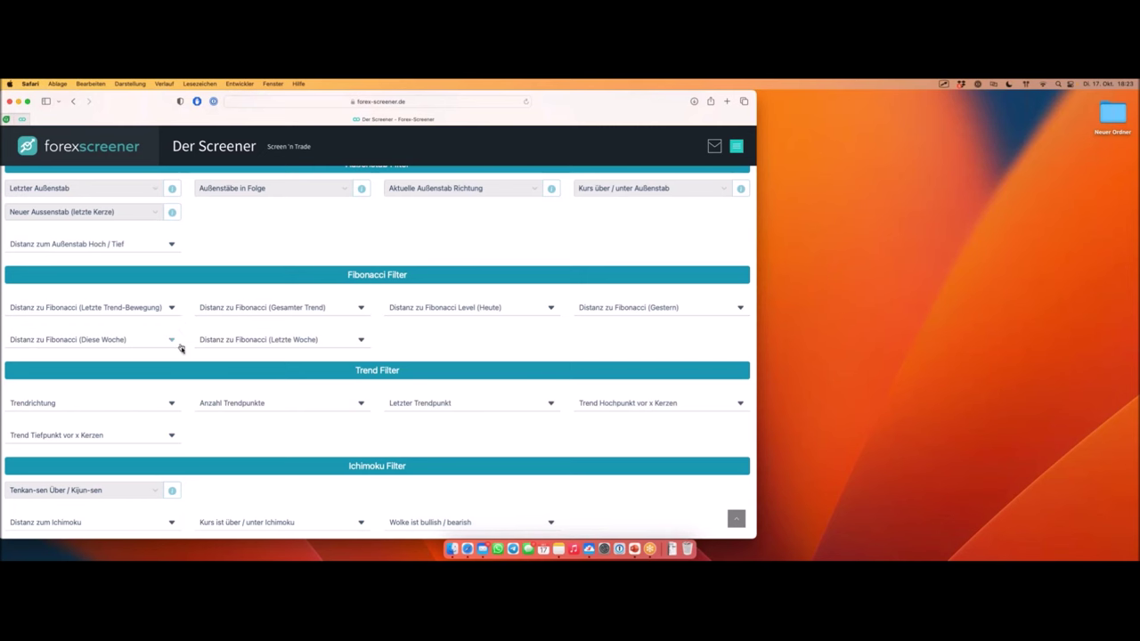
left_click(146, 309)
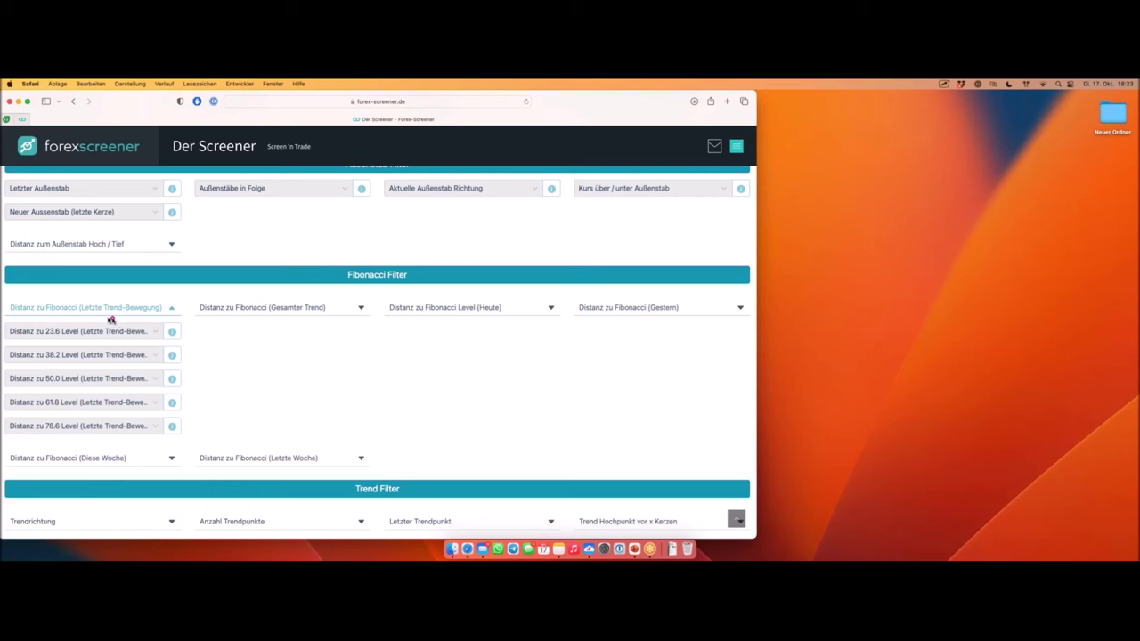
left_click_drag(82, 318, 161, 320)
left_click_drag(271, 468, 326, 466)
left_click_drag(200, 466, 365, 469)
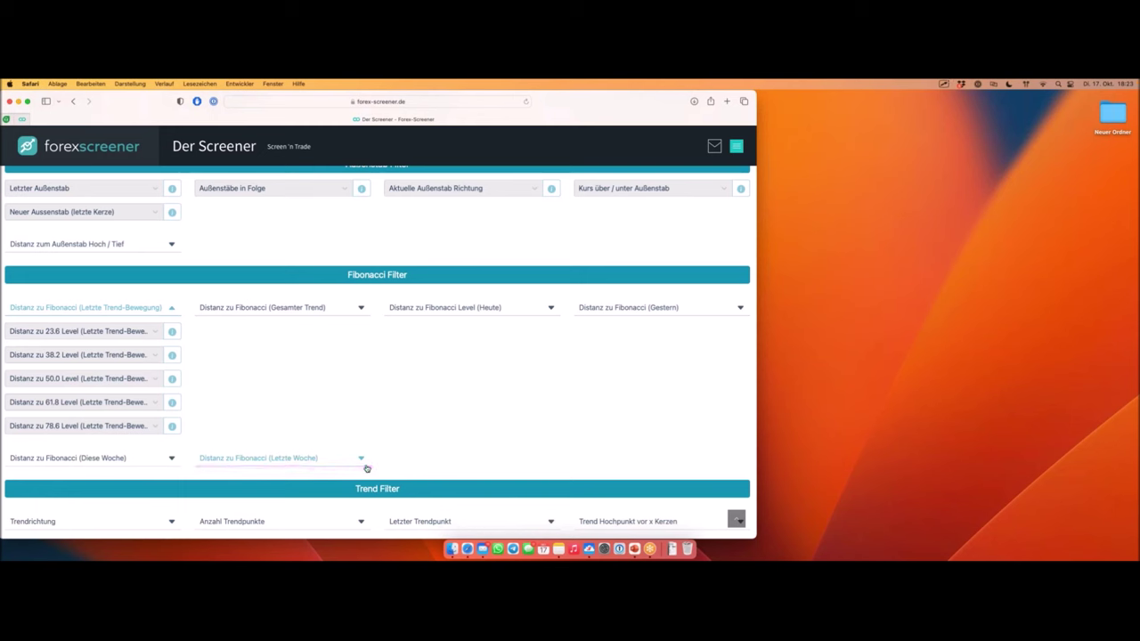
left_click_drag(648, 315, 677, 318)
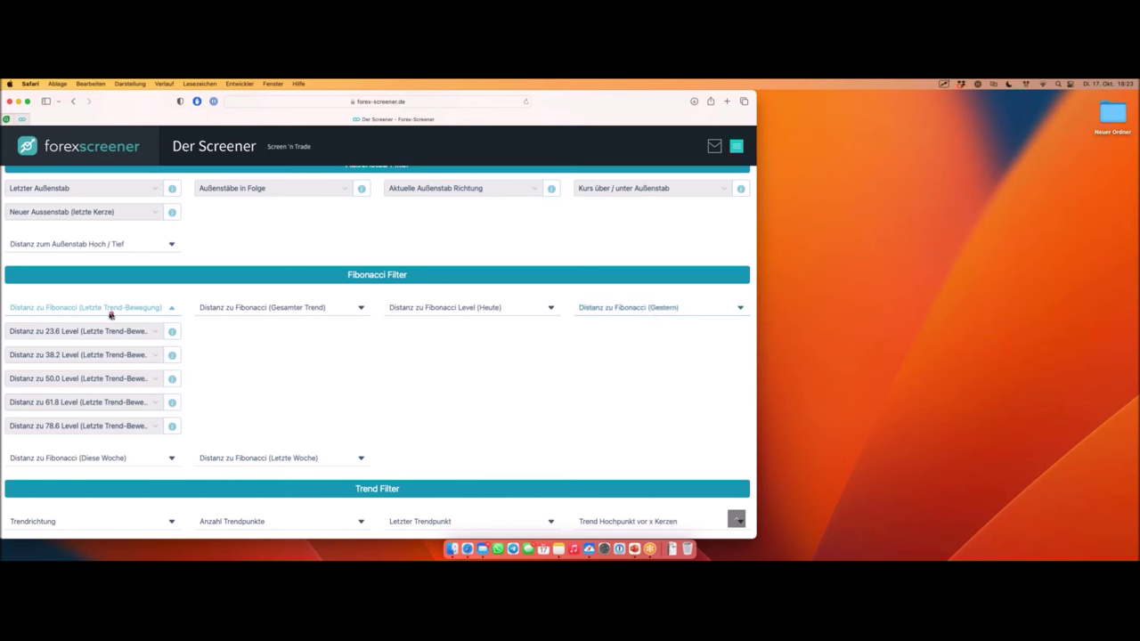
left_click_drag(84, 319, 170, 317)
left_click_drag(270, 317, 304, 318)
Step: Set the distance to the 50.0 Fibonacci level of the last trend movement to "Distanz < 0.1%"
left_click(107, 379)
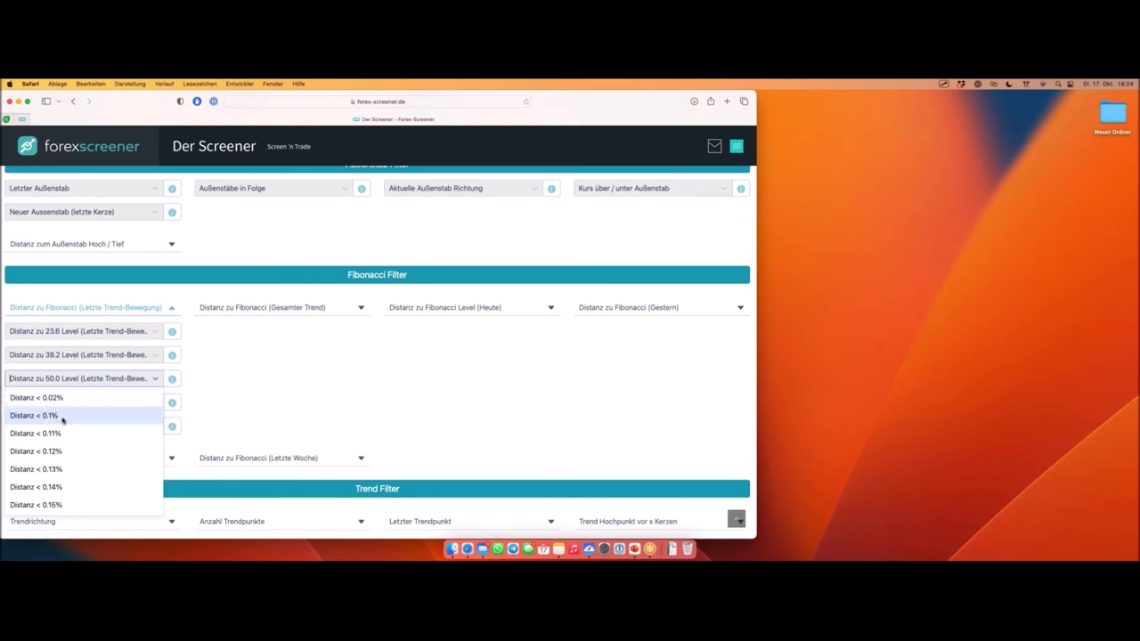
left_click(34, 415)
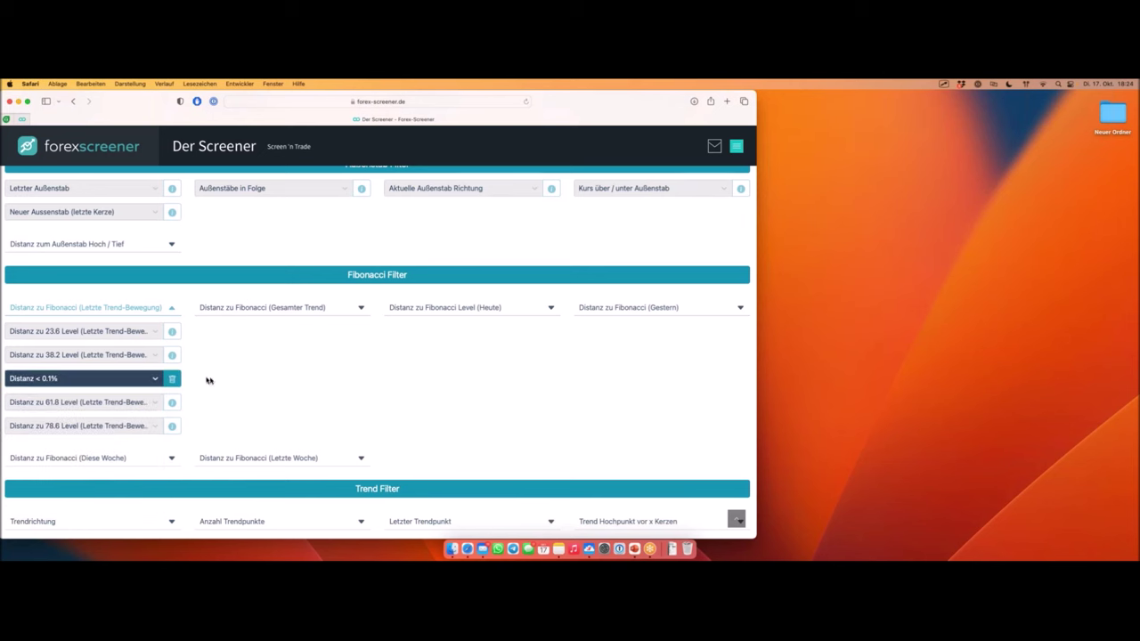
scroll(153, 334, "up", 1)
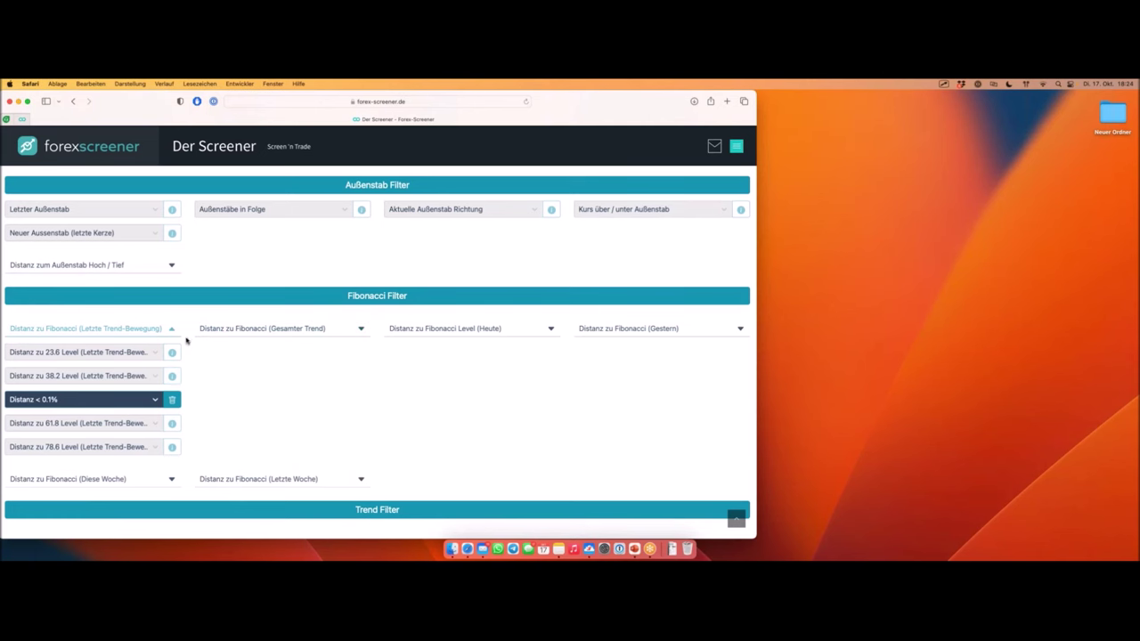
scroll(186, 338, "up", 8)
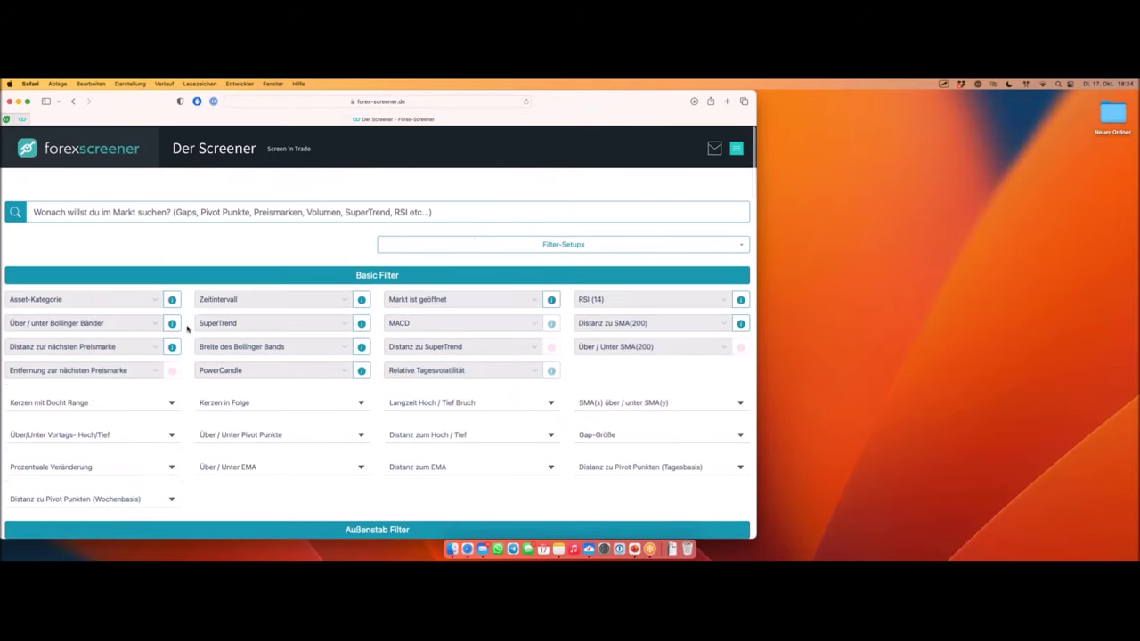
Step: Review the markets matching the 50.0 Fibonacci level filter of the last trend movement without an asset category restriction
left_click(74, 297)
left_click(164, 259)
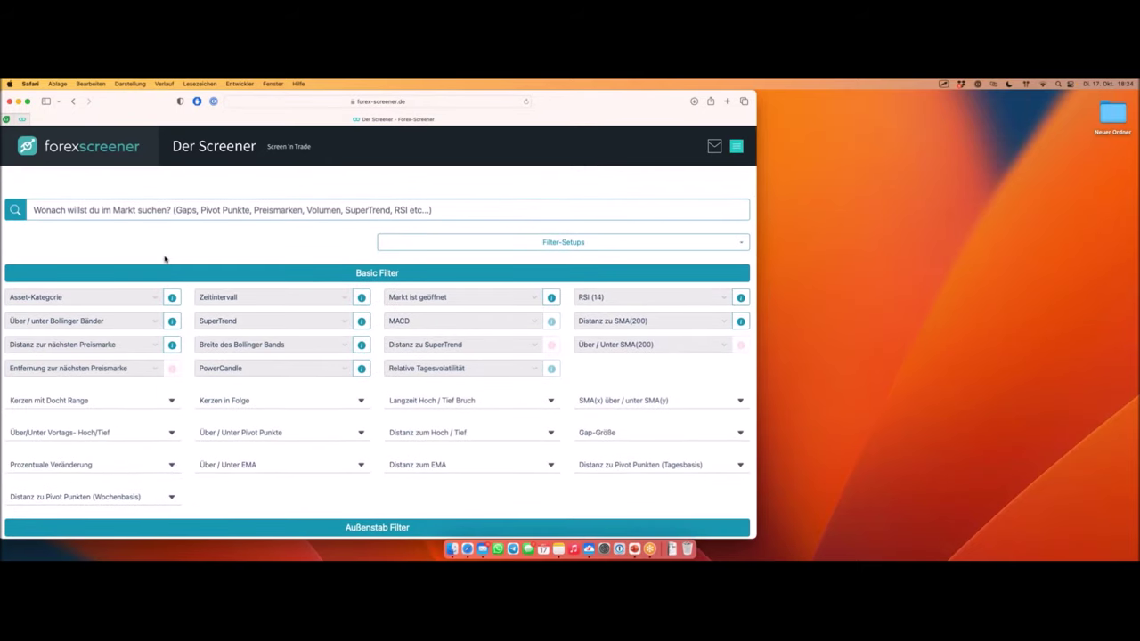
scroll(165, 257, "down", 15)
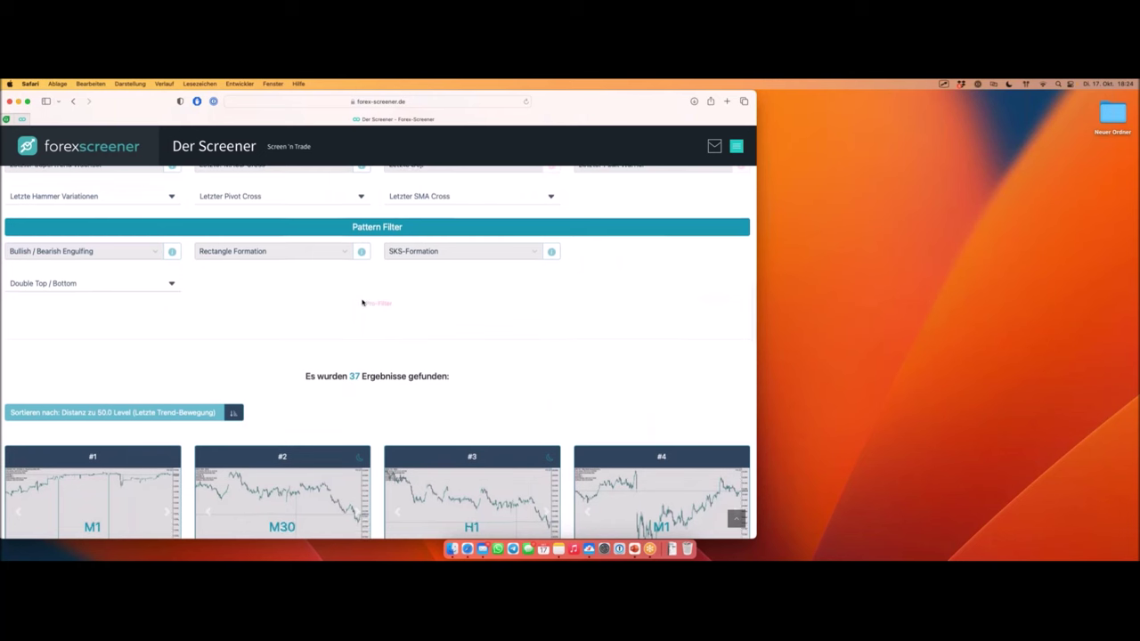
scroll(350, 294, "down", 3)
scroll(320, 265, "up", 10)
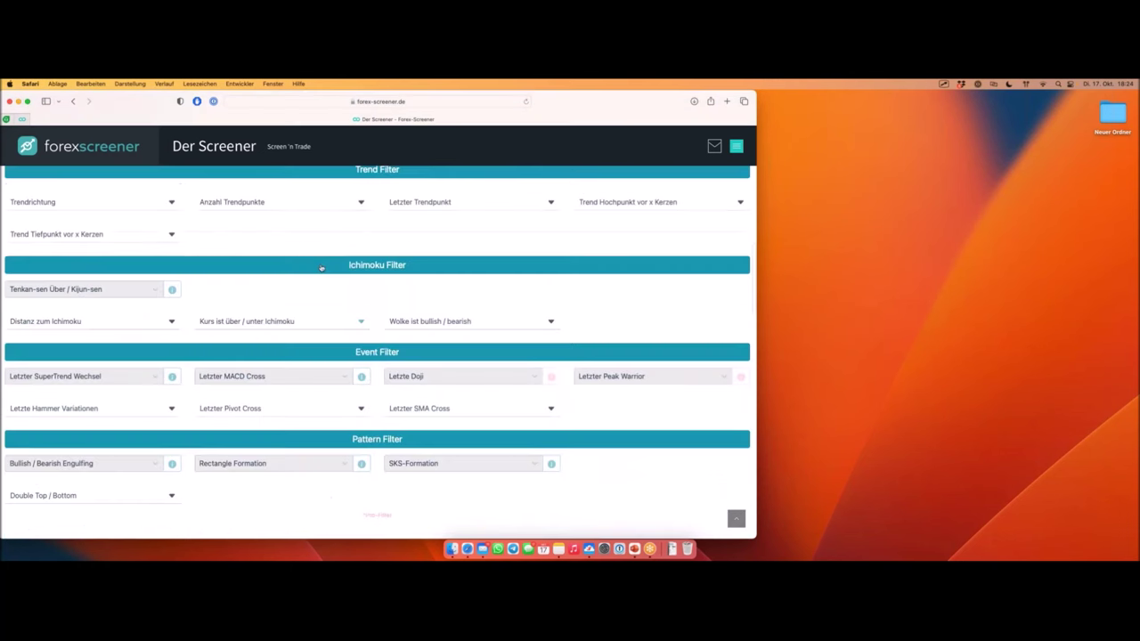
scroll(317, 261, "up", 10)
Step: Limit the asset category filter to Forex (Majors), Forex (Minors) and Index
left_click(97, 297)
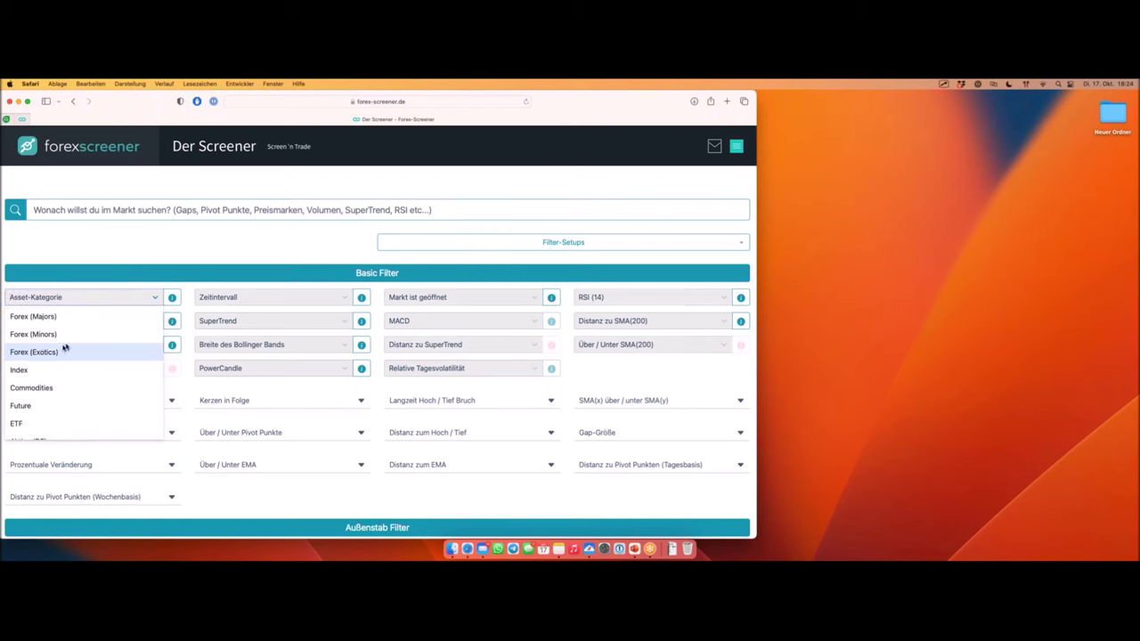
left_click(64, 321)
left_click(85, 301)
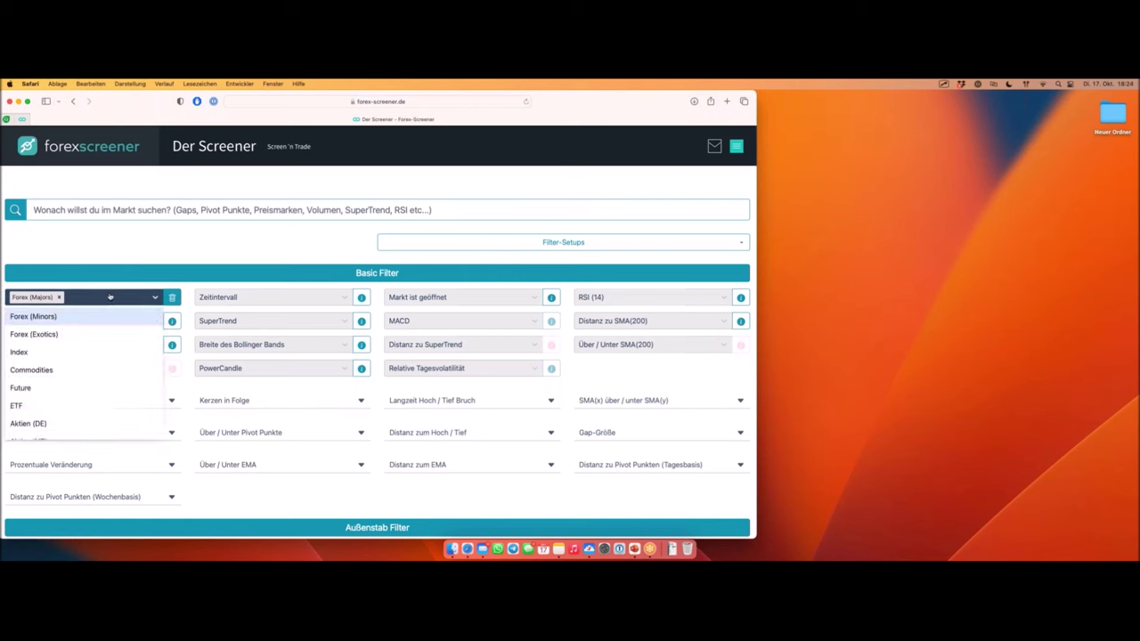
left_click(66, 322)
left_click(118, 297)
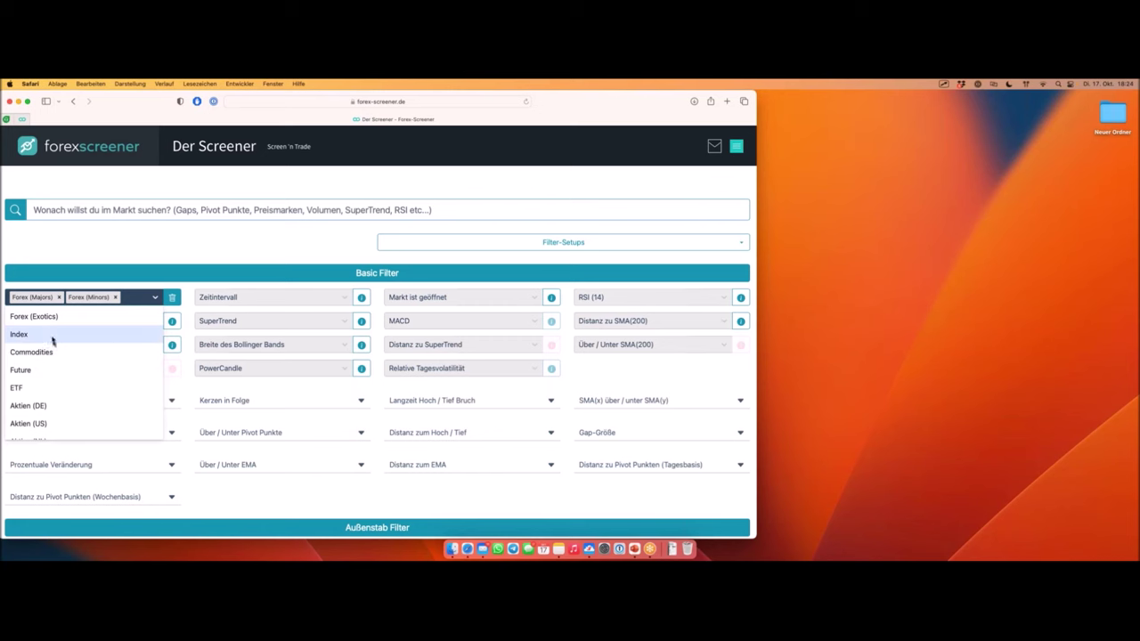
left_click(48, 335)
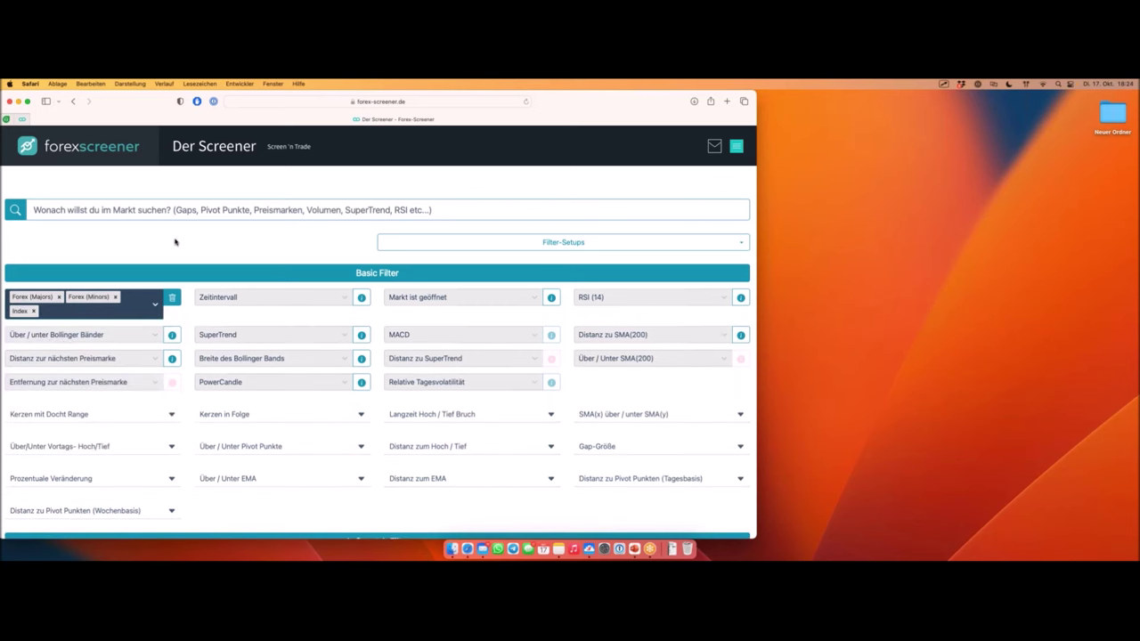
Step: Examine the filtered results sorted by distance to the 50.0 level, focusing on the EURCHF-H4 preview chart and its current price
scroll(189, 265, "down", 15)
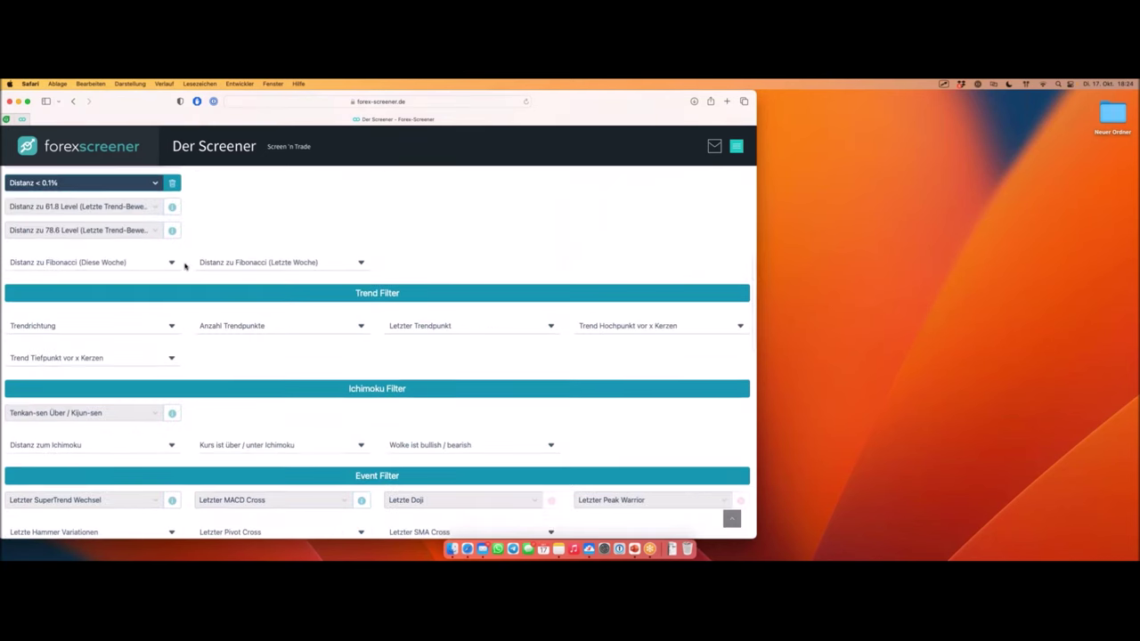
scroll(184, 265, "down", 5)
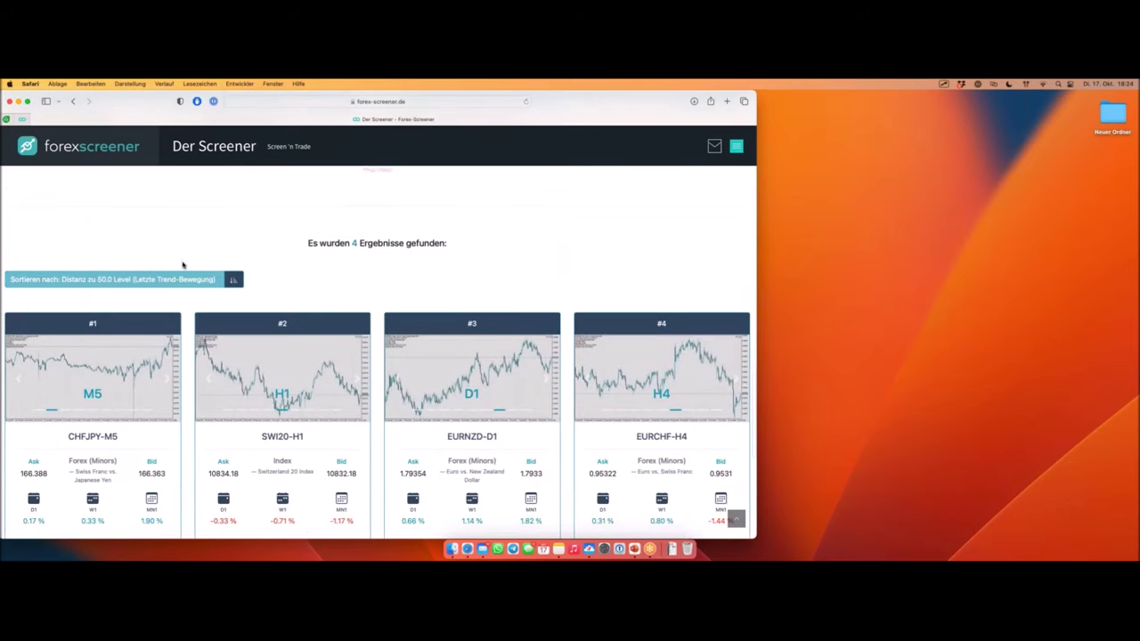
scroll(184, 266, "down", 1)
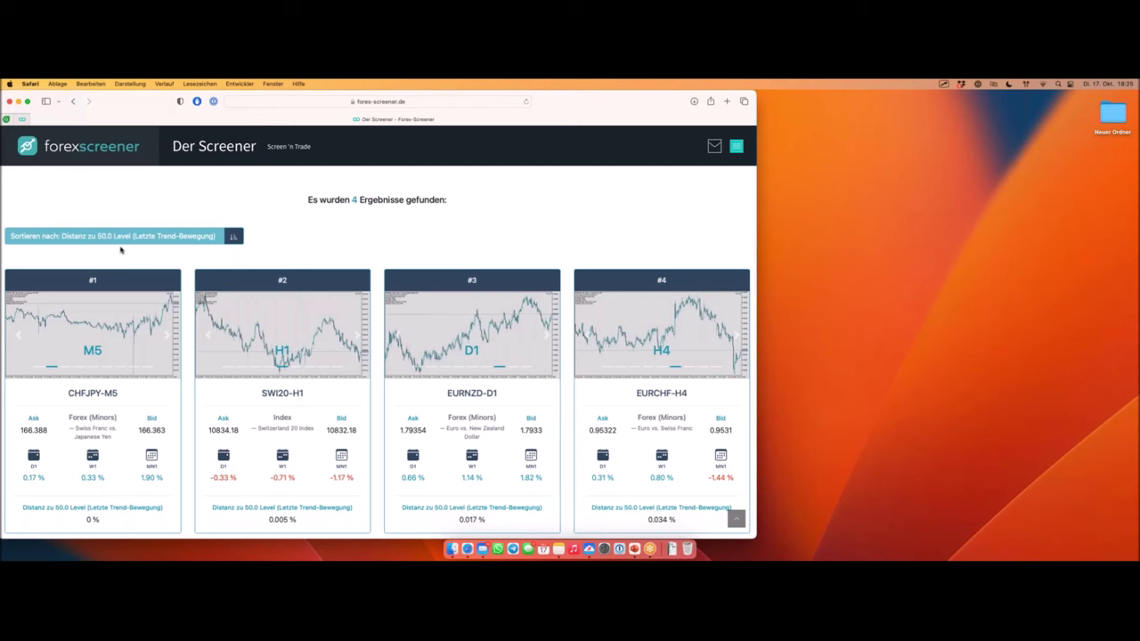
left_click_drag(254, 403, 277, 403)
mouse_move(678, 431)
left_click_drag(628, 410, 711, 409)
left_click_drag(589, 354, 674, 354)
left_click_drag(593, 353, 669, 355)
left_click(739, 353)
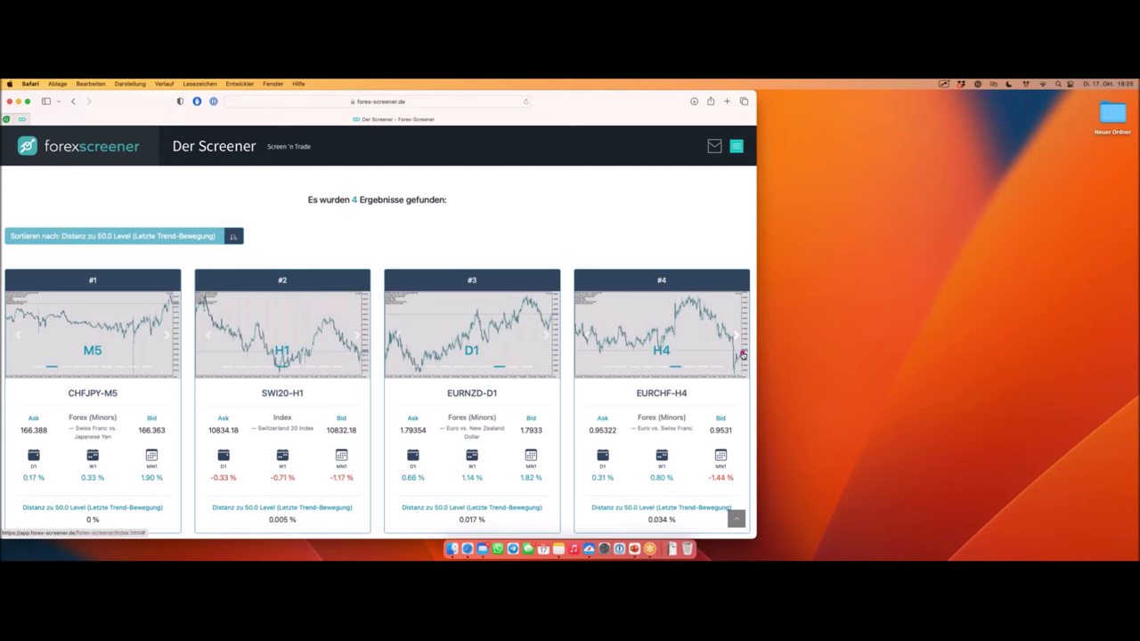
mouse_move(732, 337)
left_mouse_down()
mouse_move(734, 370)
mouse_move(742, 353)
left_mouse_up()
Step: Switch to the EURCHF H4 chart in MetaTrader and examine the last downward move and its retracement to the 50.0 Fibonacci level
left_click(667, 399)
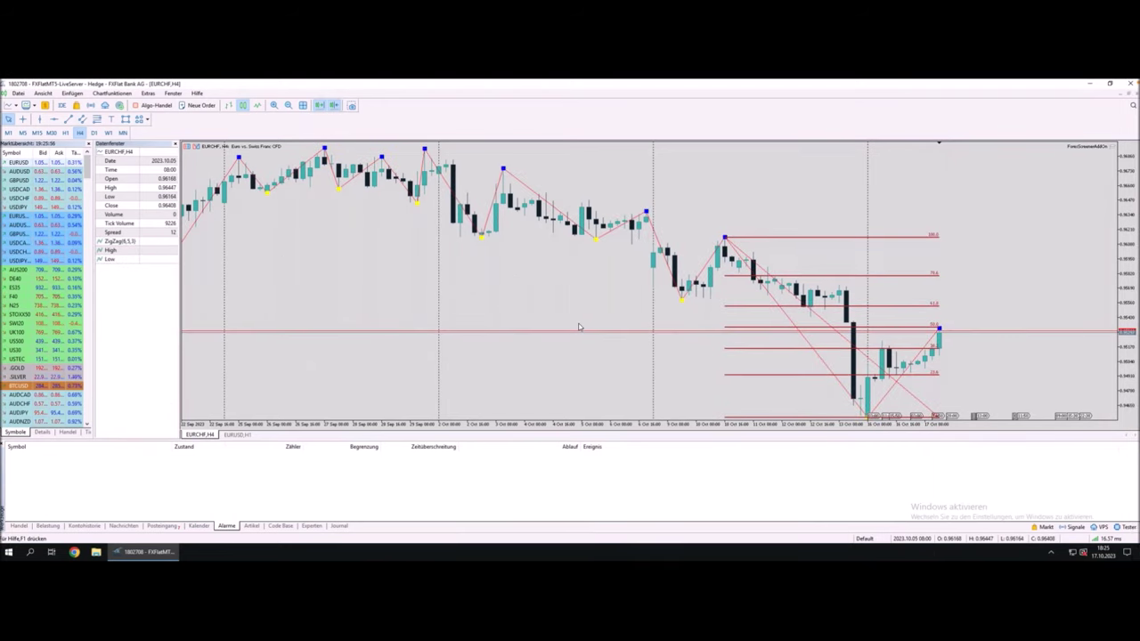
key("minus")
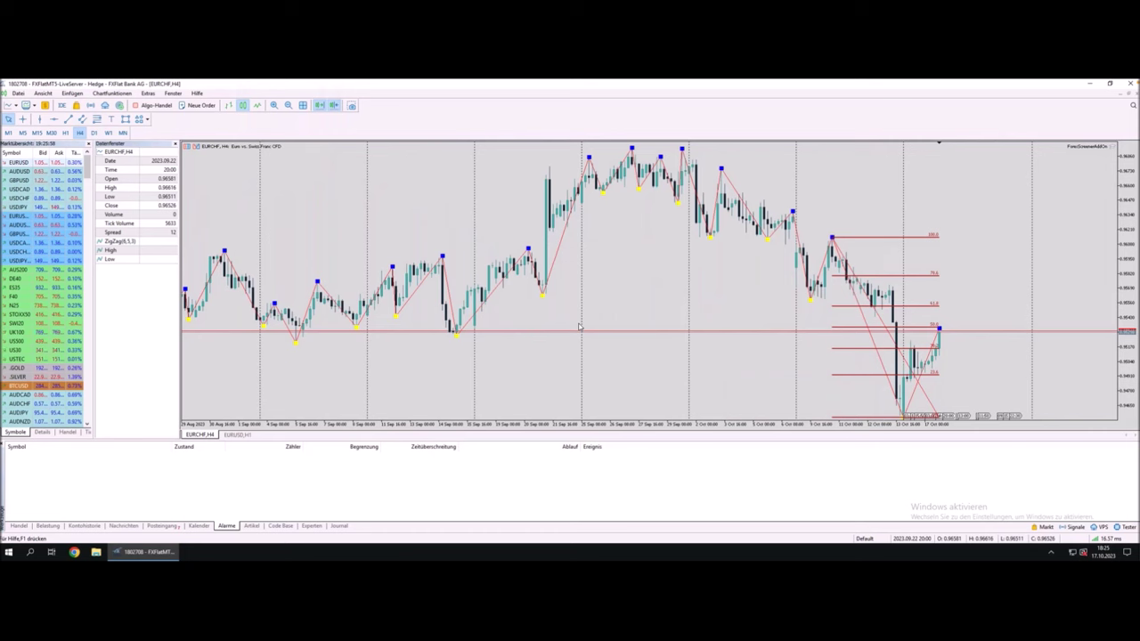
mouse_move(830, 236)
left_mouse_down()
mouse_move(896, 365)
mouse_move(908, 414)
mouse_move(941, 323)
left_mouse_up()
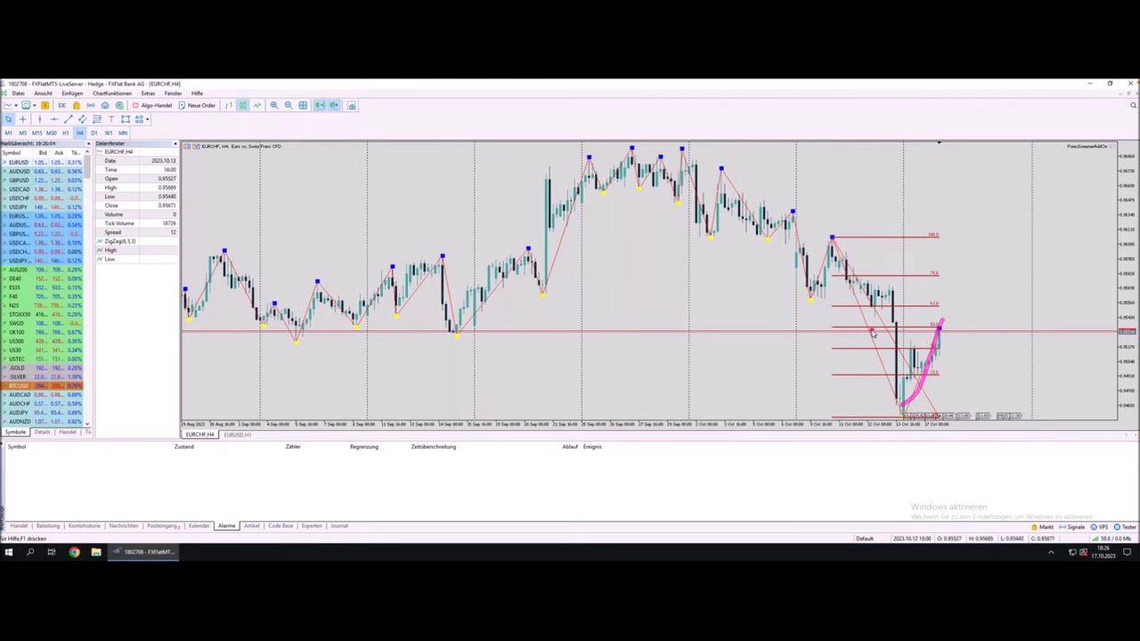
left_click_drag(834, 328, 938, 329)
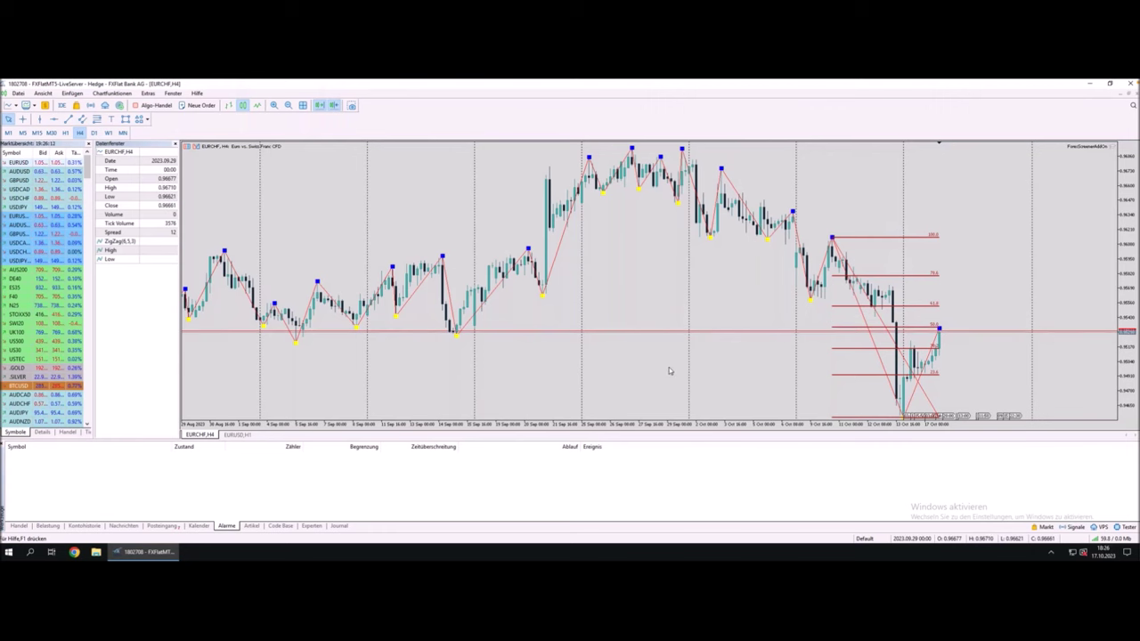
Step: Examine the longer EURCHF H4 history, comparing the earlier swing lows with the current price at the 50.0 Fibonacci level
key("minus")
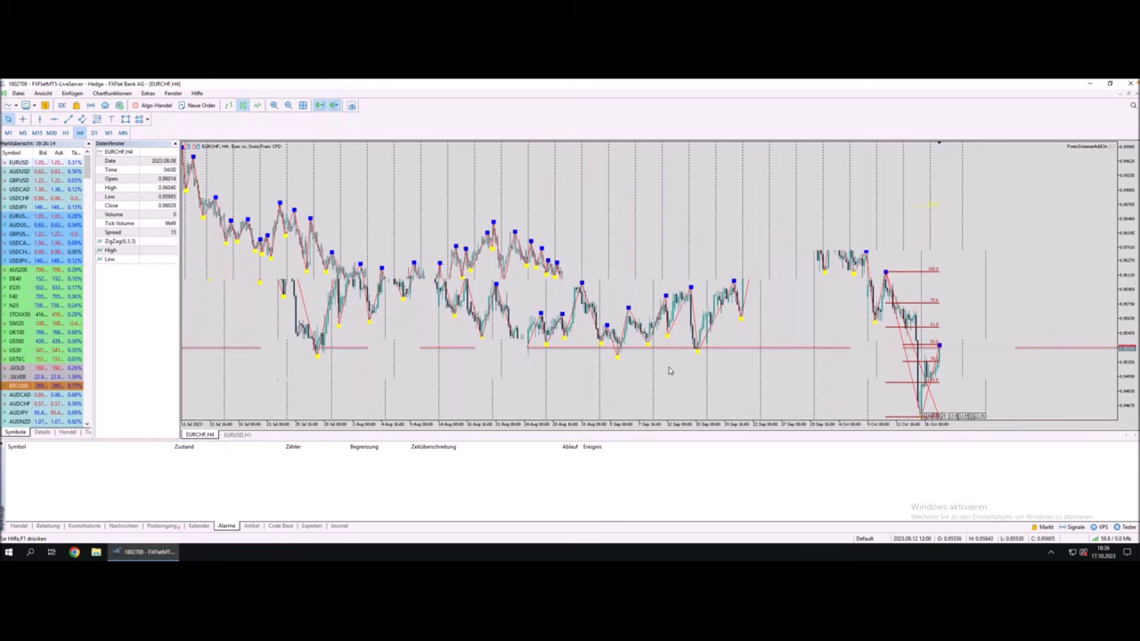
key("minus")
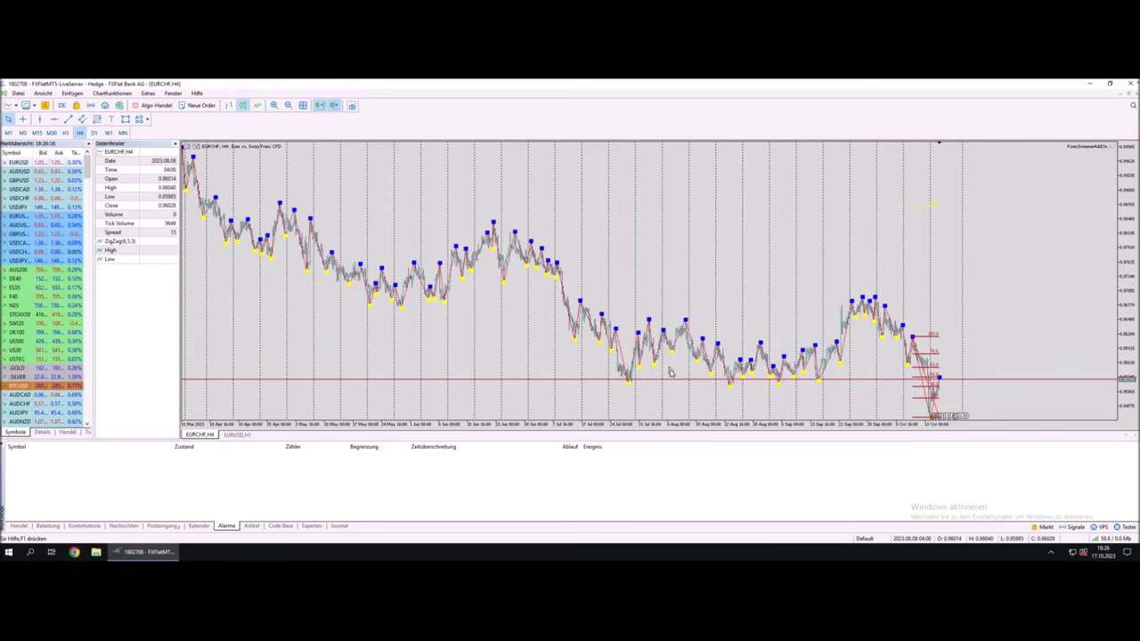
left_click_drag(621, 382, 820, 384)
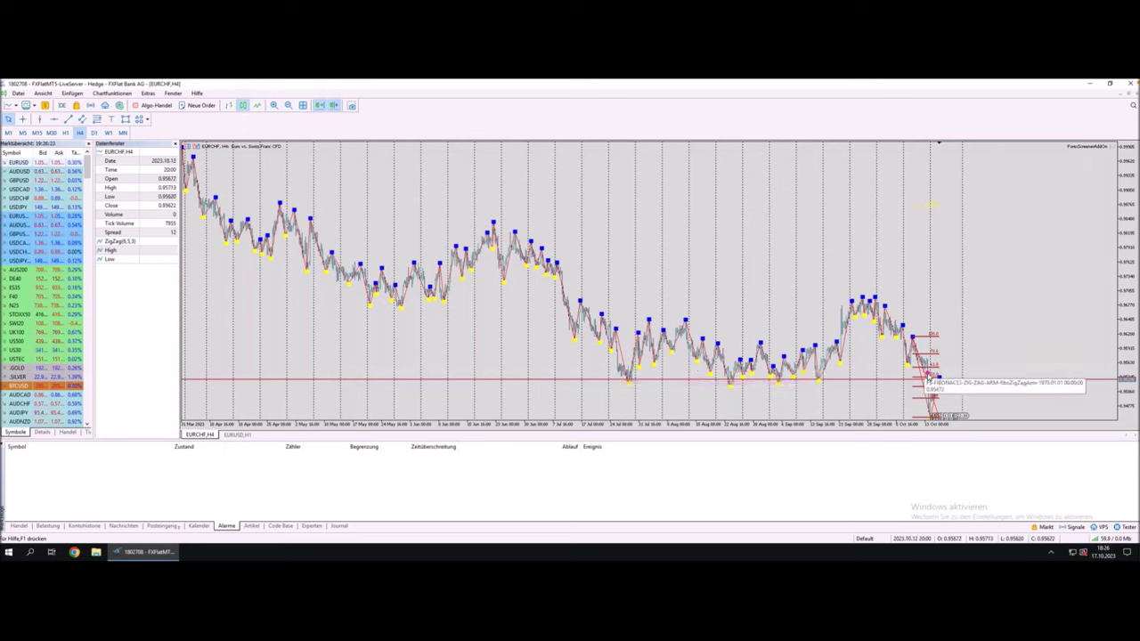
mouse_move(926, 378)
left_mouse_down()
mouse_move(932, 417)
mouse_move(943, 383)
left_mouse_up()
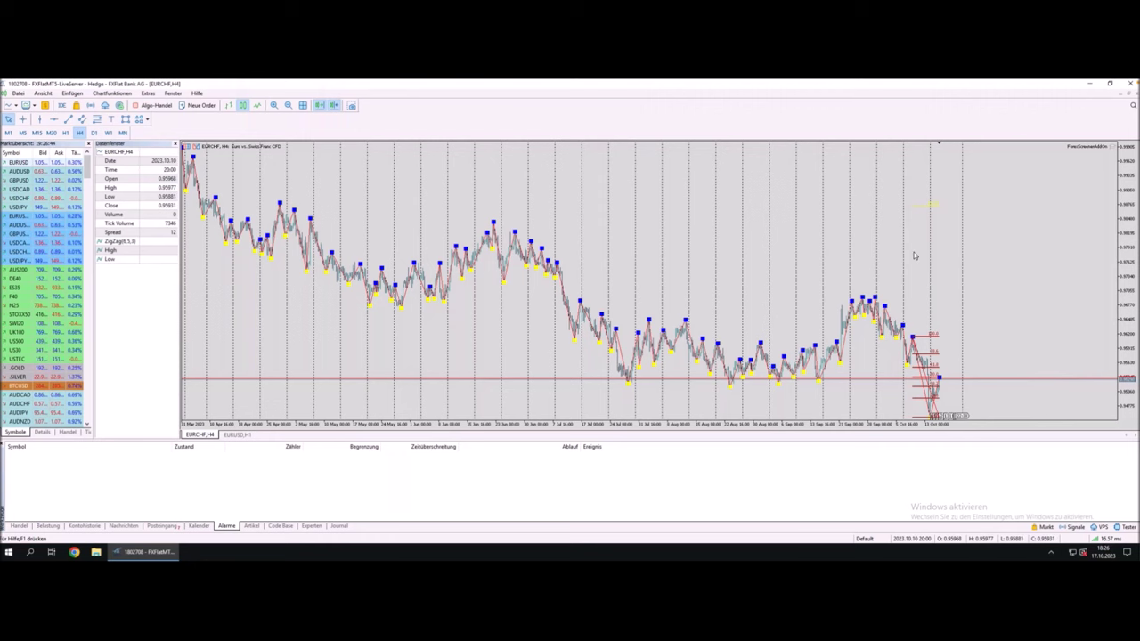
scroll(914, 256, "up", 1)
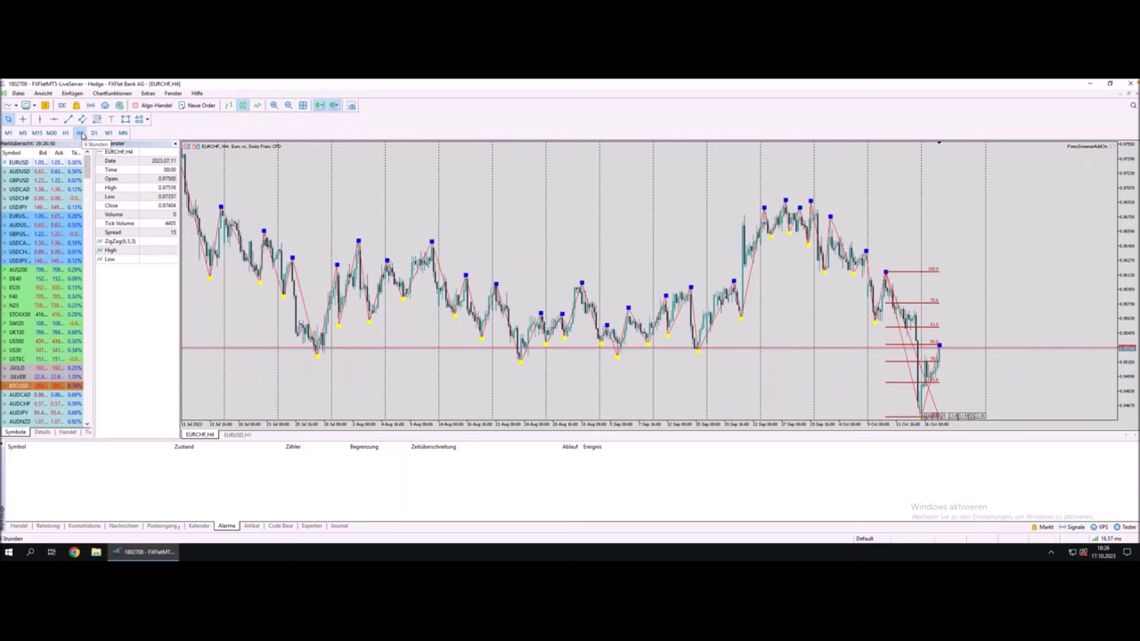
Step: Switch the EURCHF chart to the M15 timeframe and examine how price approaches the 50.0 Fibonacci level
left_click(37, 134)
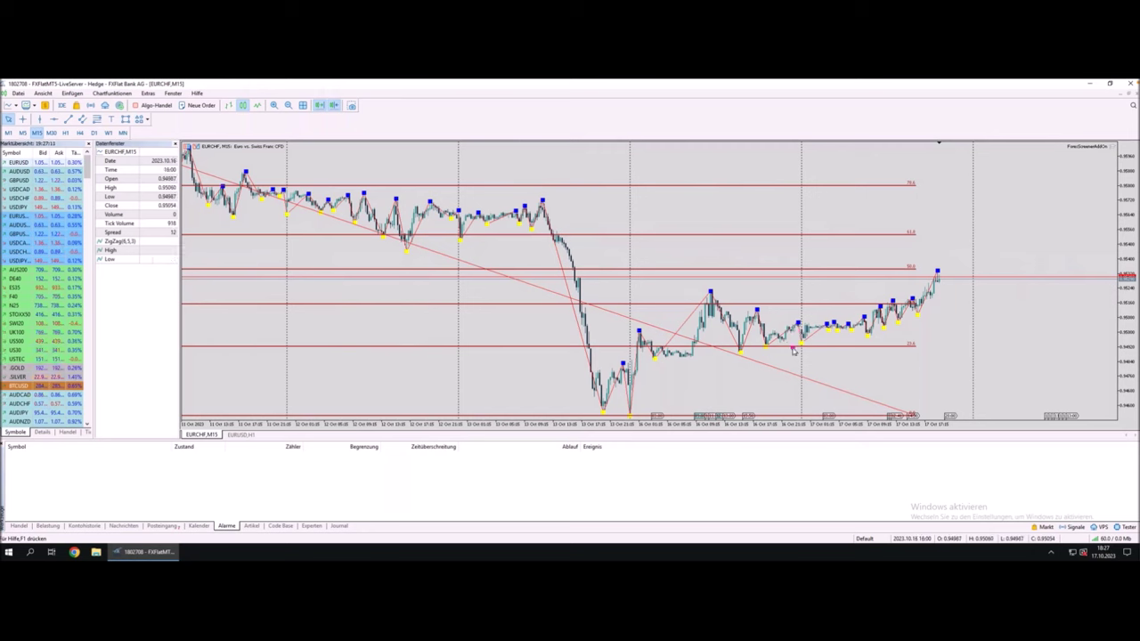
left_click_drag(925, 287, 944, 241)
left_click_drag(914, 269, 955, 269)
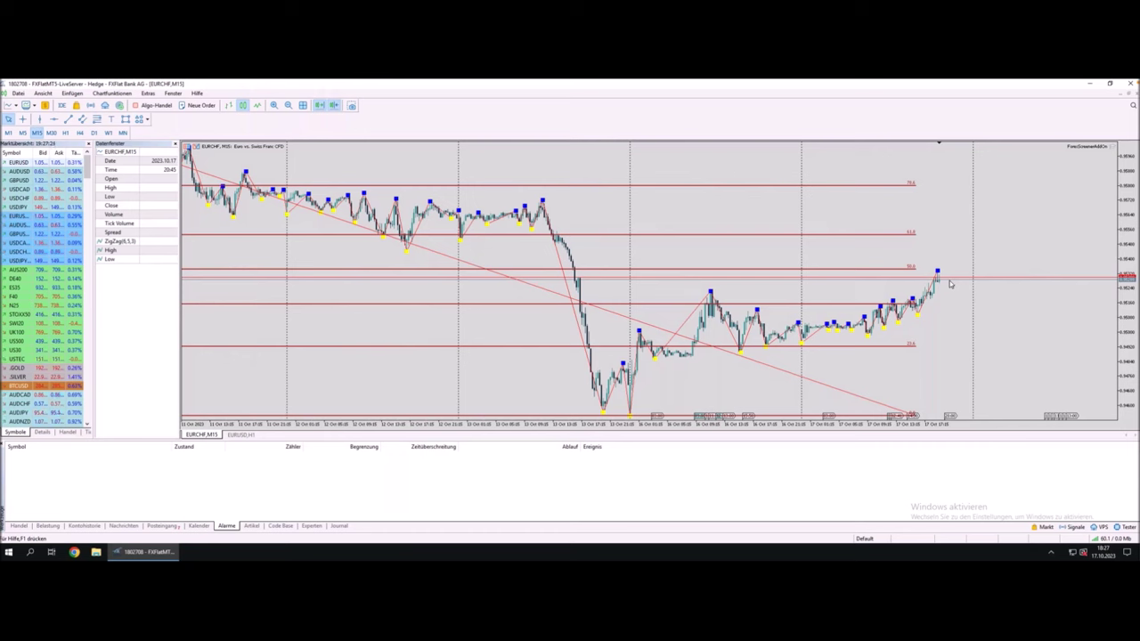
left_click_drag(947, 268, 948, 271)
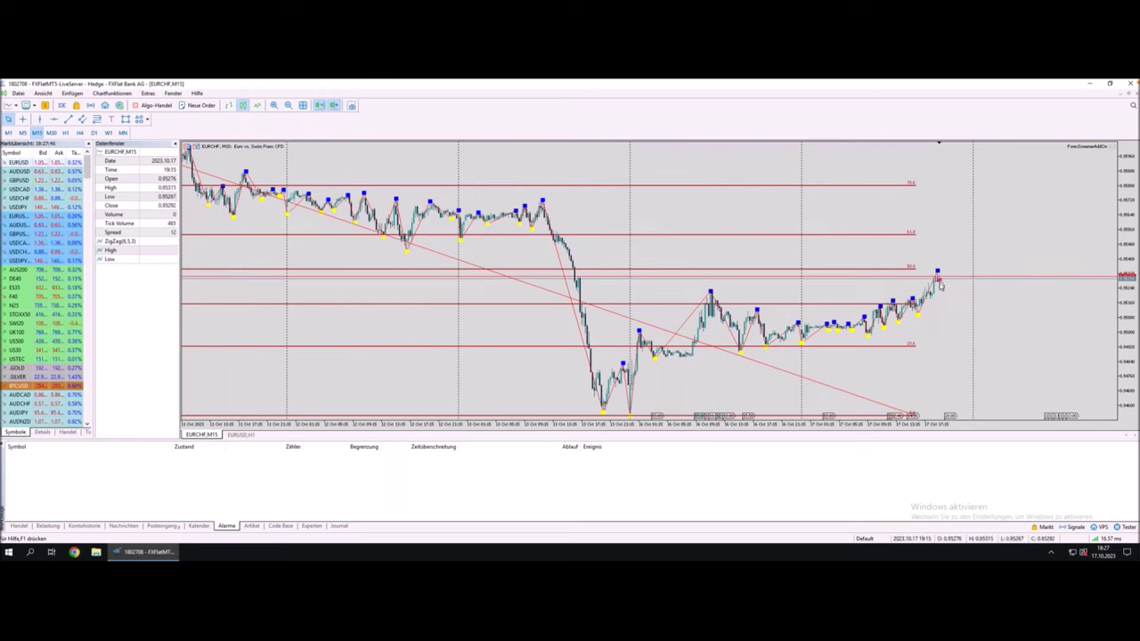
mouse_move(941, 292)
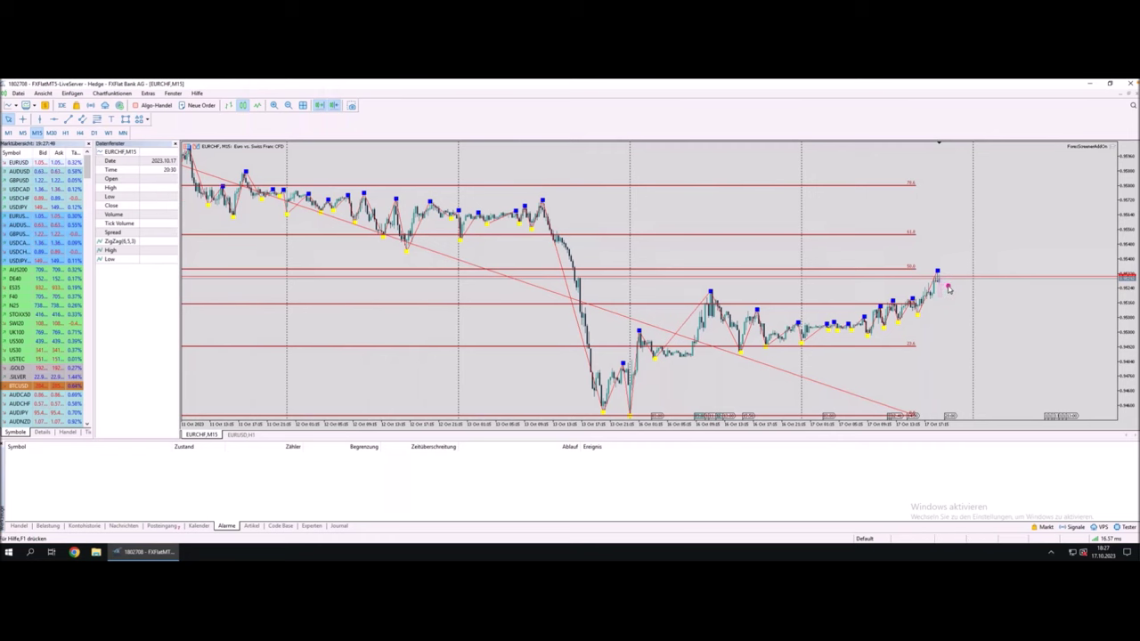
Step: Enlarge the latest EURCHF M15 candles and examine their bodies and wicks just below the 50.0 Fibonacci level
key("plus")
key("plus")
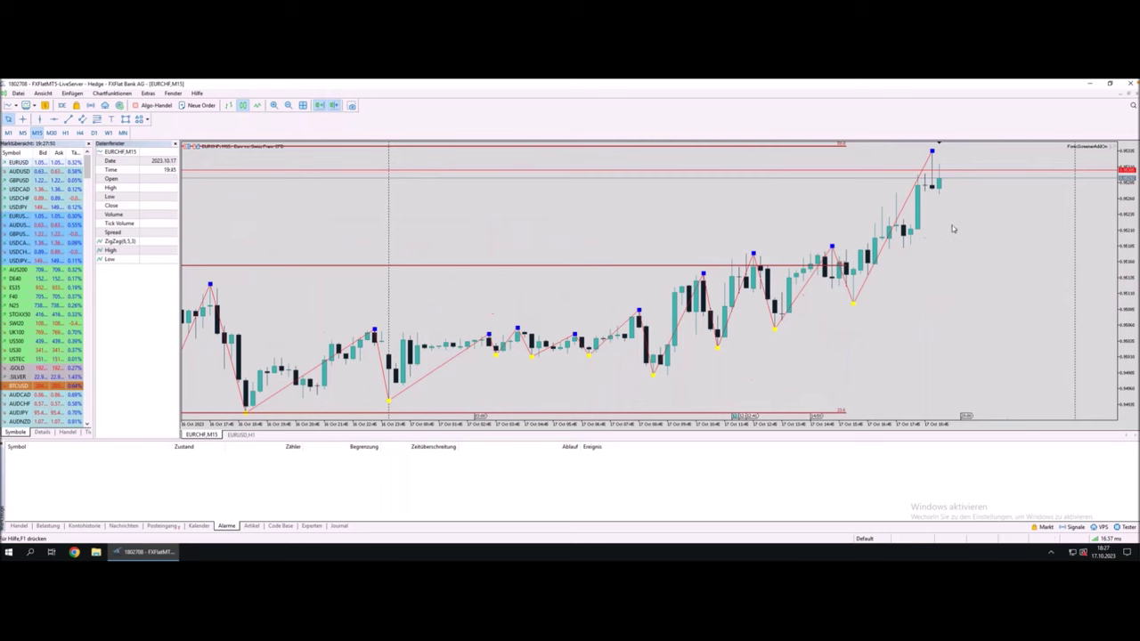
mouse_move(957, 201)
left_mouse_down()
mouse_move(924, 223)
mouse_move(935, 224)
left_mouse_up()
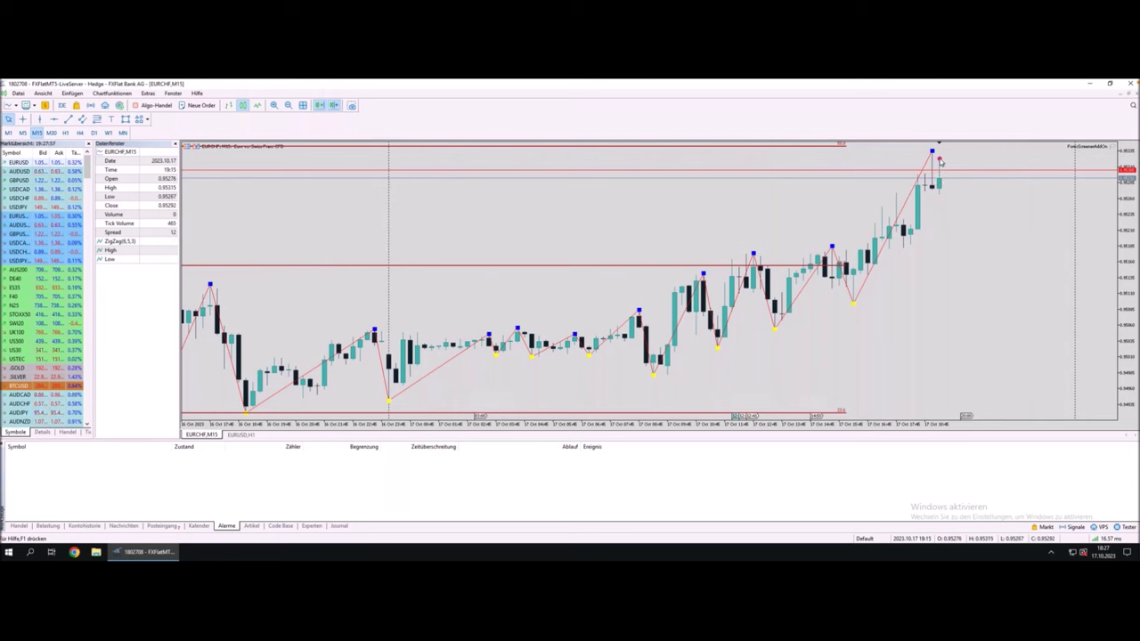
mouse_move(926, 178)
left_mouse_down()
mouse_move(912, 174)
mouse_move(923, 179)
left_mouse_up()
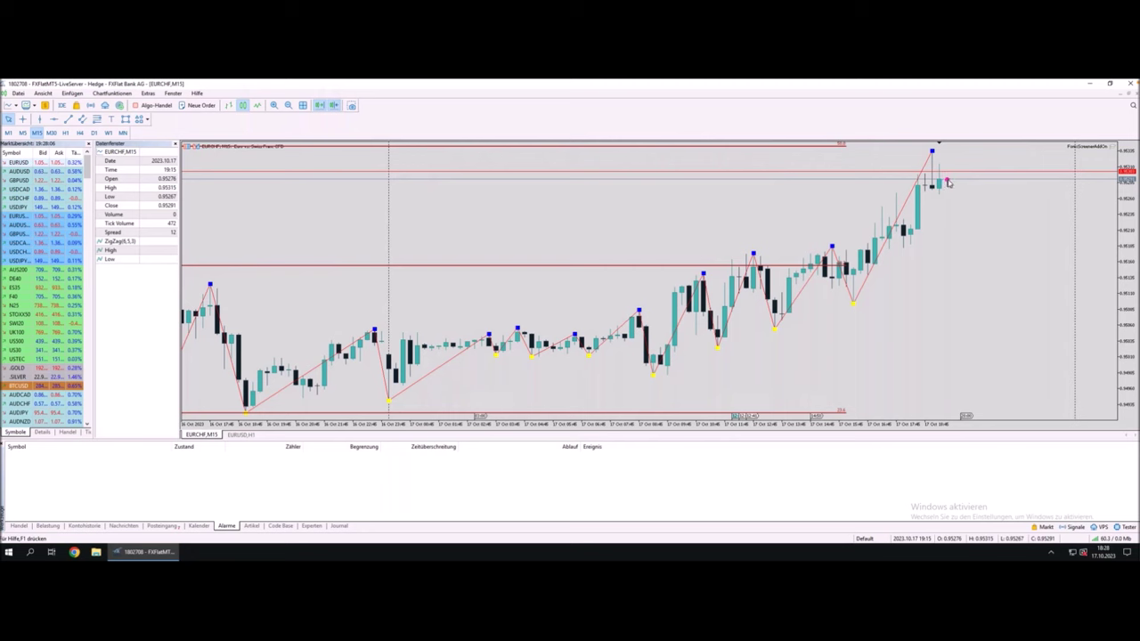
mouse_move(939, 181)
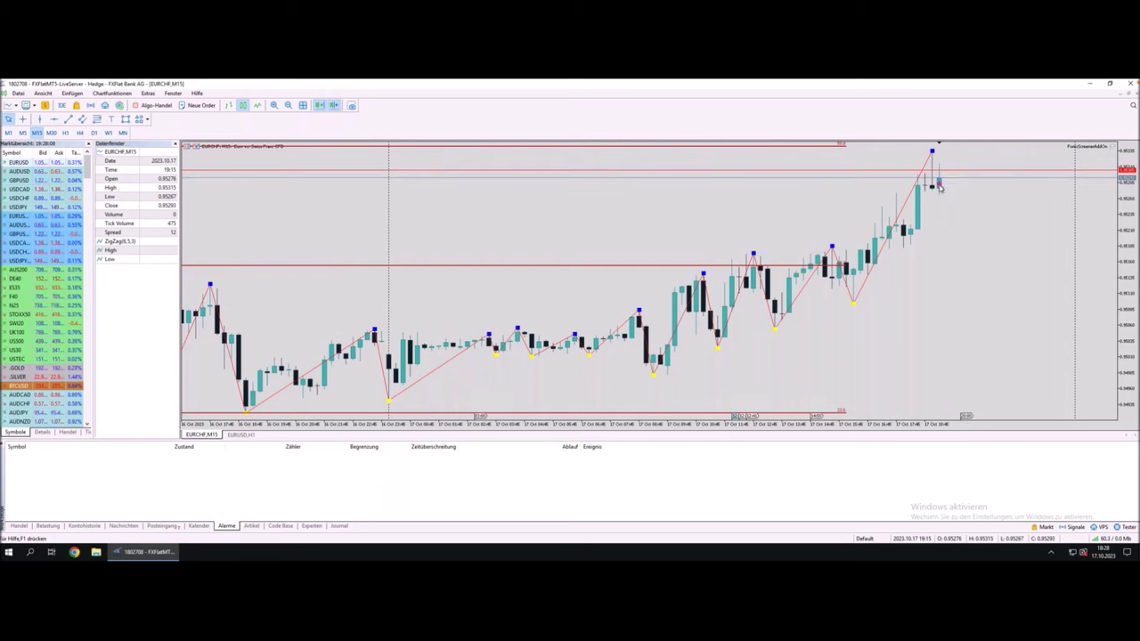
mouse_move(949, 193)
left_mouse_down()
mouse_move(959, 195)
mouse_move(957, 246)
mouse_move(935, 245)
left_mouse_up()
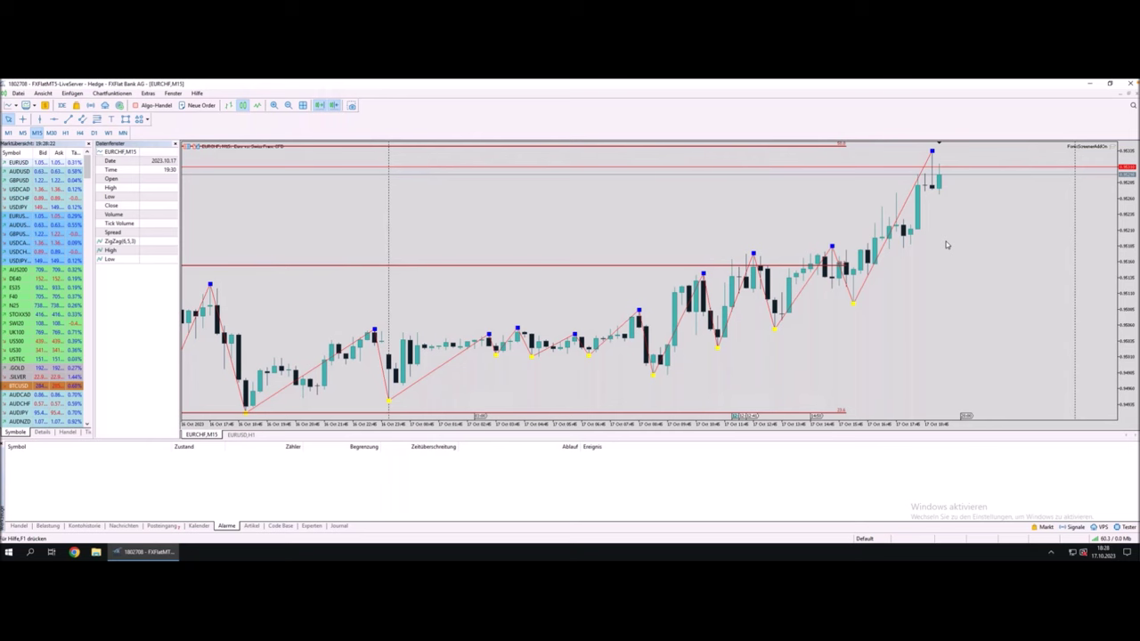
left_click_drag(845, 146, 930, 147)
left_click_drag(931, 187, 931, 153)
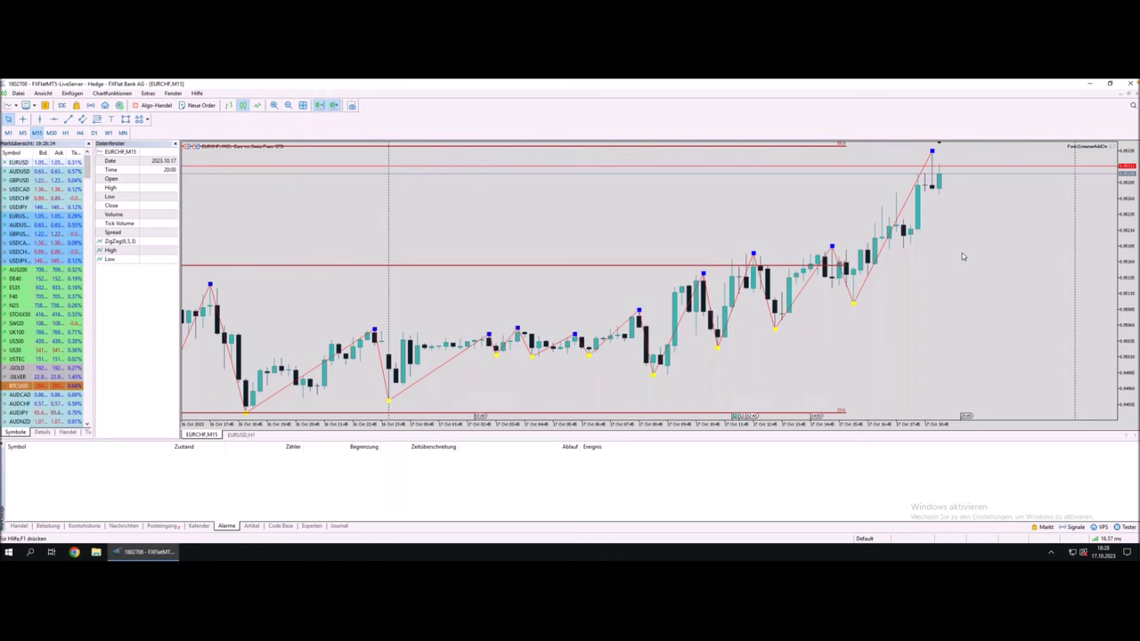
Step: Switch the EURCHF chart to the M5 timeframe and trace the recent swing lows and highs of the upward move
key("minus")
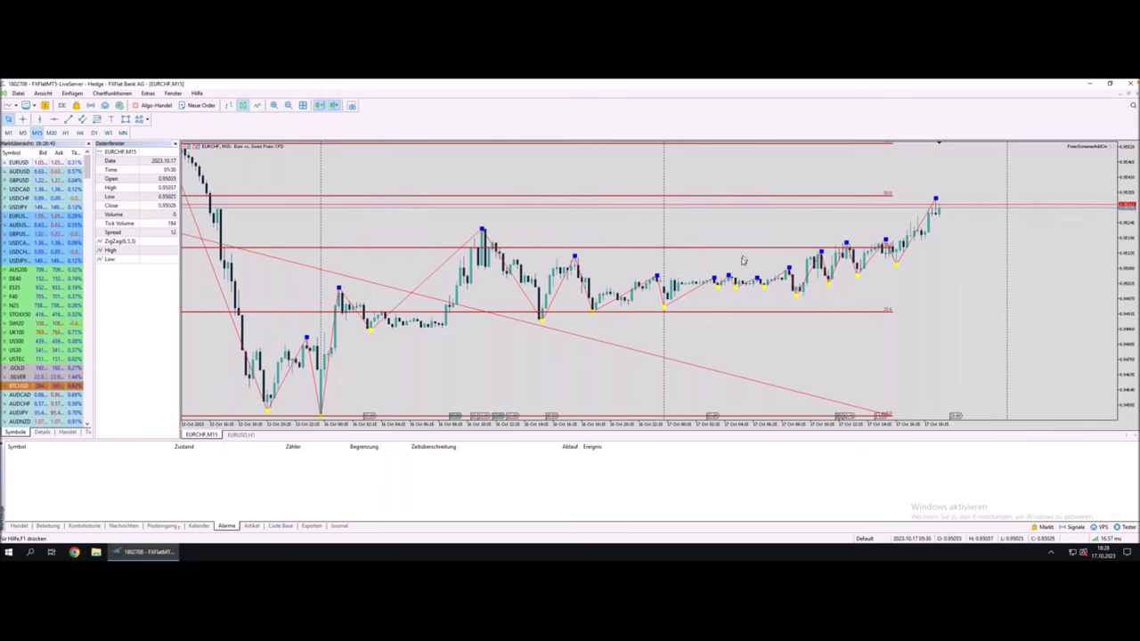
left_click(22, 132)
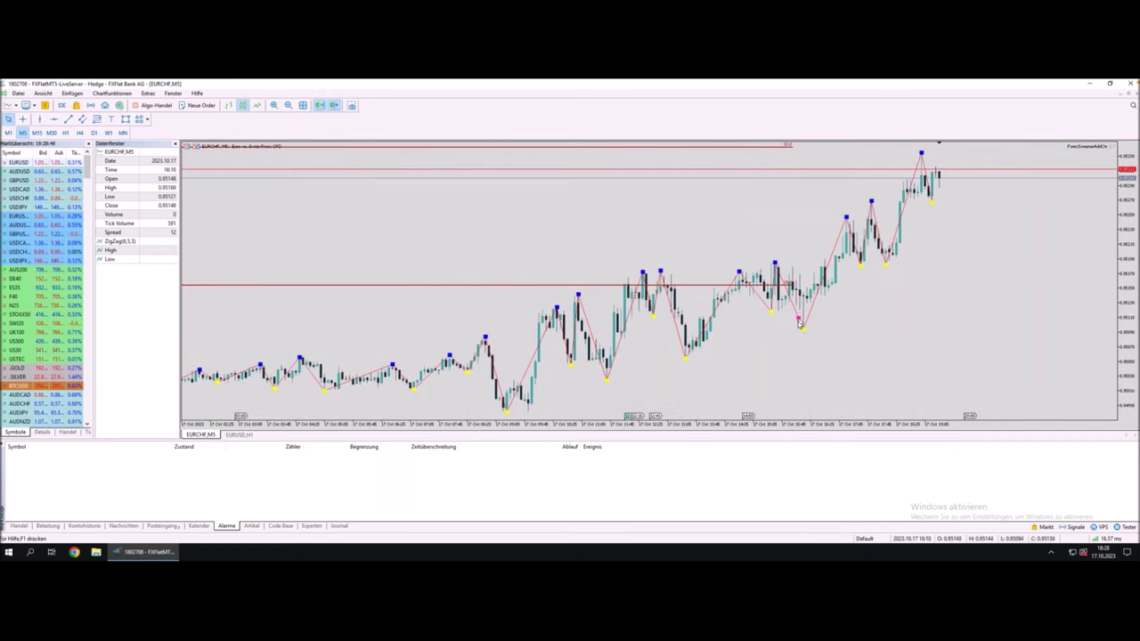
left_click_drag(802, 328, 828, 328)
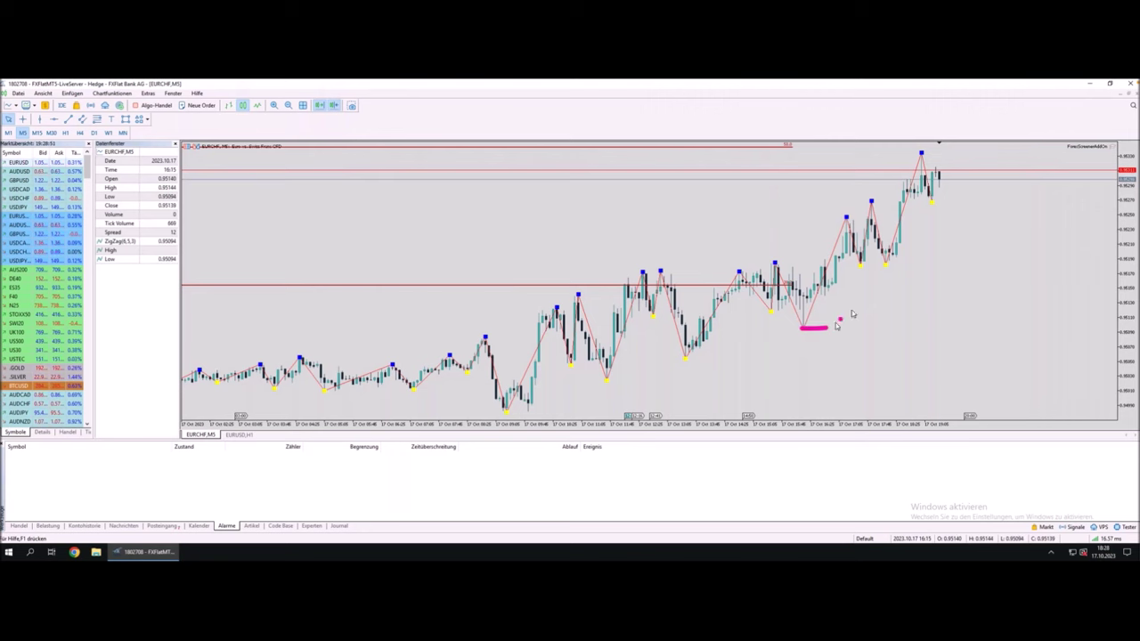
left_click_drag(853, 261, 881, 264)
left_click_drag(931, 199, 947, 200)
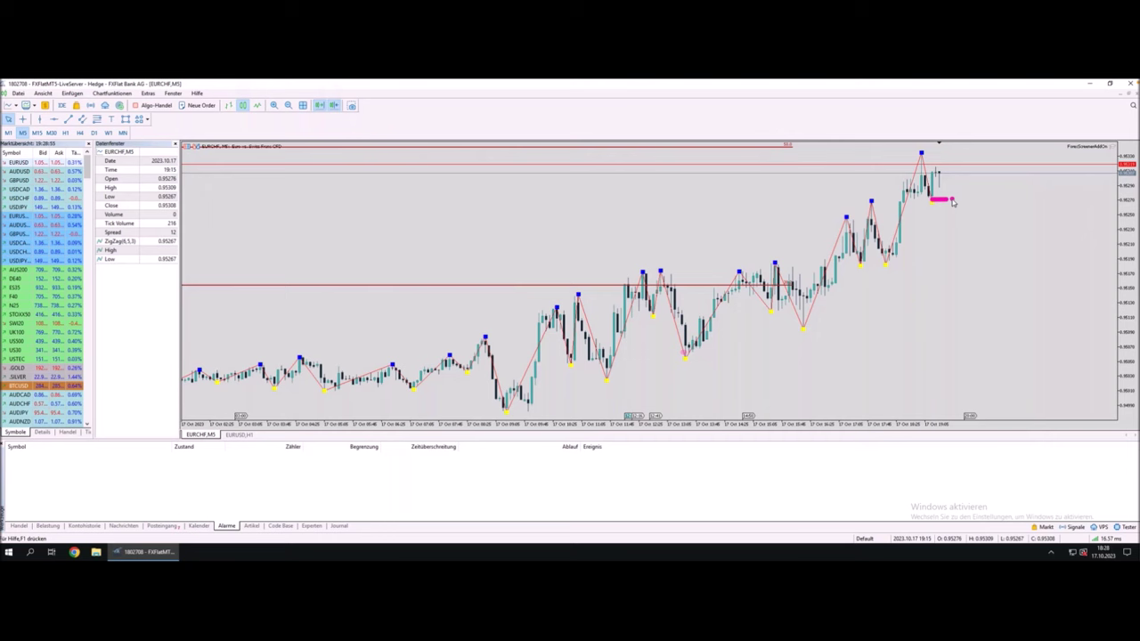
left_click_drag(872, 203, 887, 201)
left_click_drag(917, 160, 927, 158)
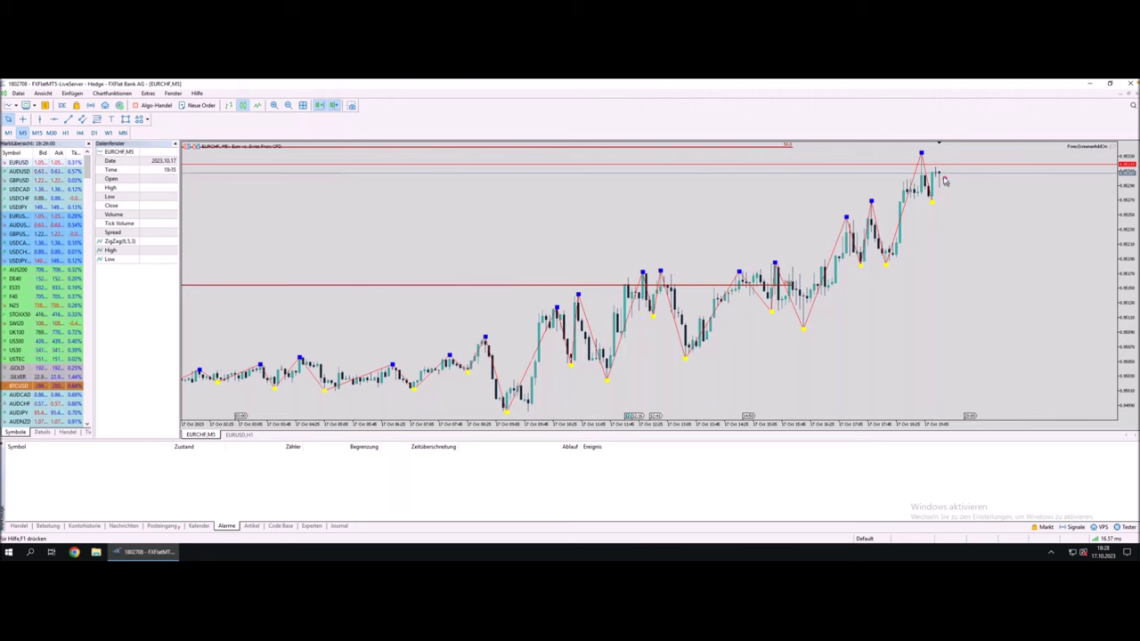
Step: Mark a possible downward move from the latest EURCHF M5 candle below the recent swing high
left_click_drag(939, 173, 945, 210)
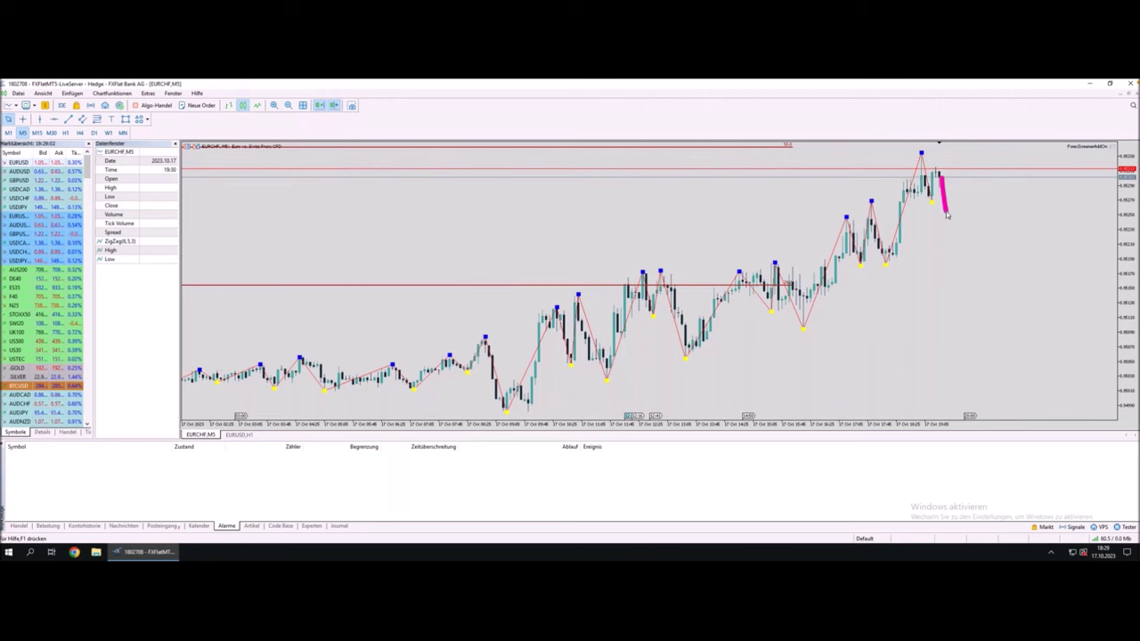
left_click_drag(913, 254, 923, 280)
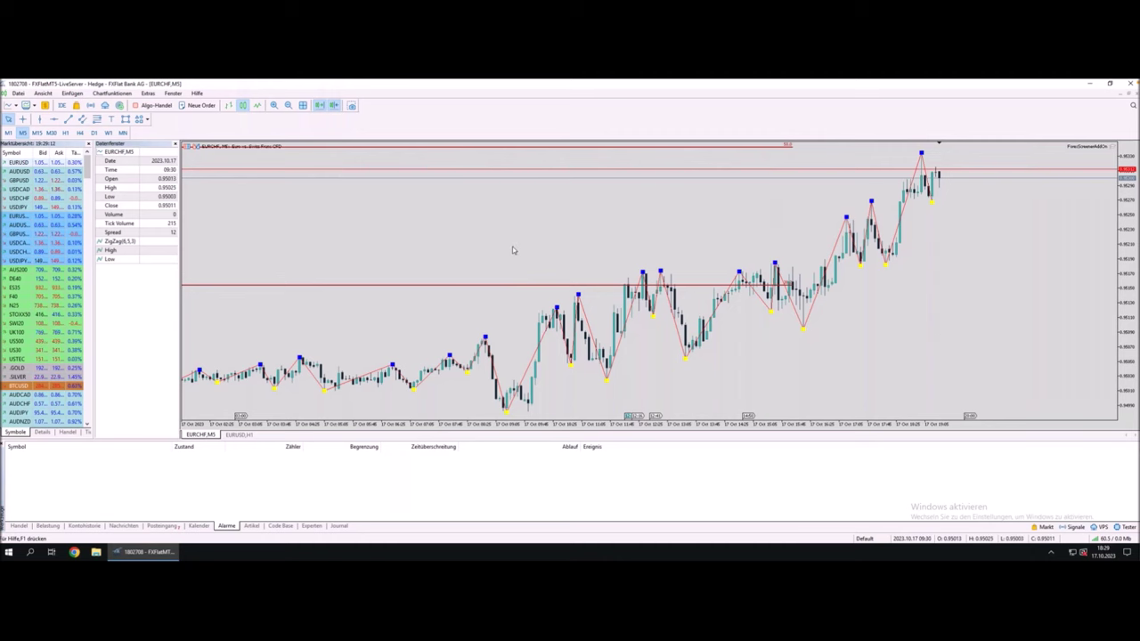
Step: Switch to Forex-Screener in Safari and review the Fibonacci distance filters for the last trend movement and the entire trend
key("ctrl+Left")
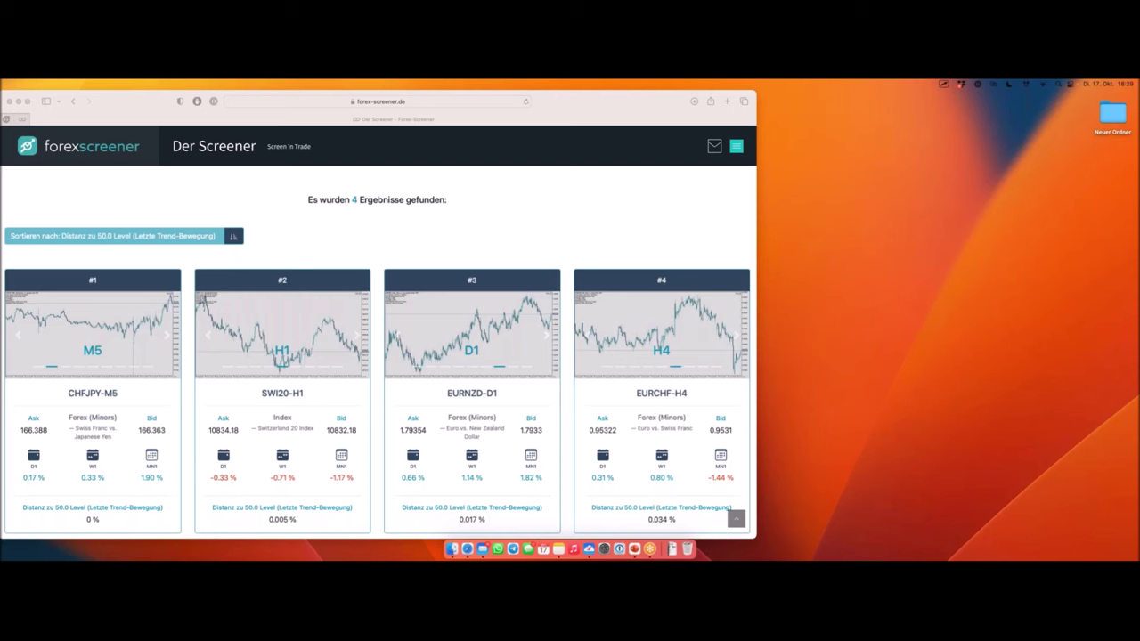
left_click(167, 211)
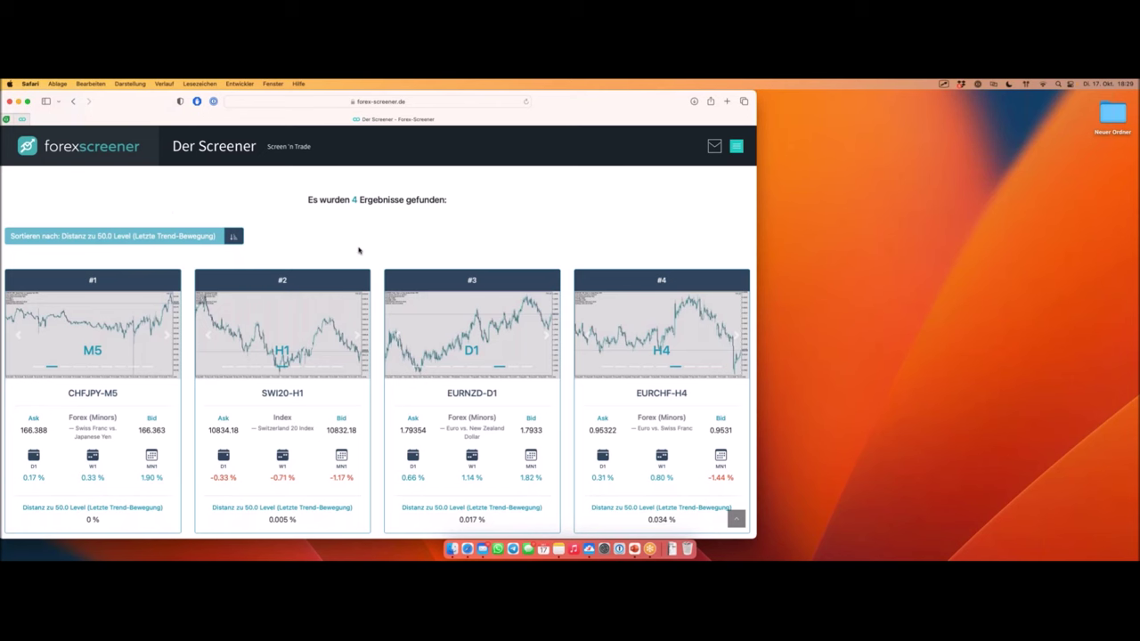
scroll(359, 250, "up", 4)
scroll(360, 250, "up", 10)
scroll(360, 250, "down", 8)
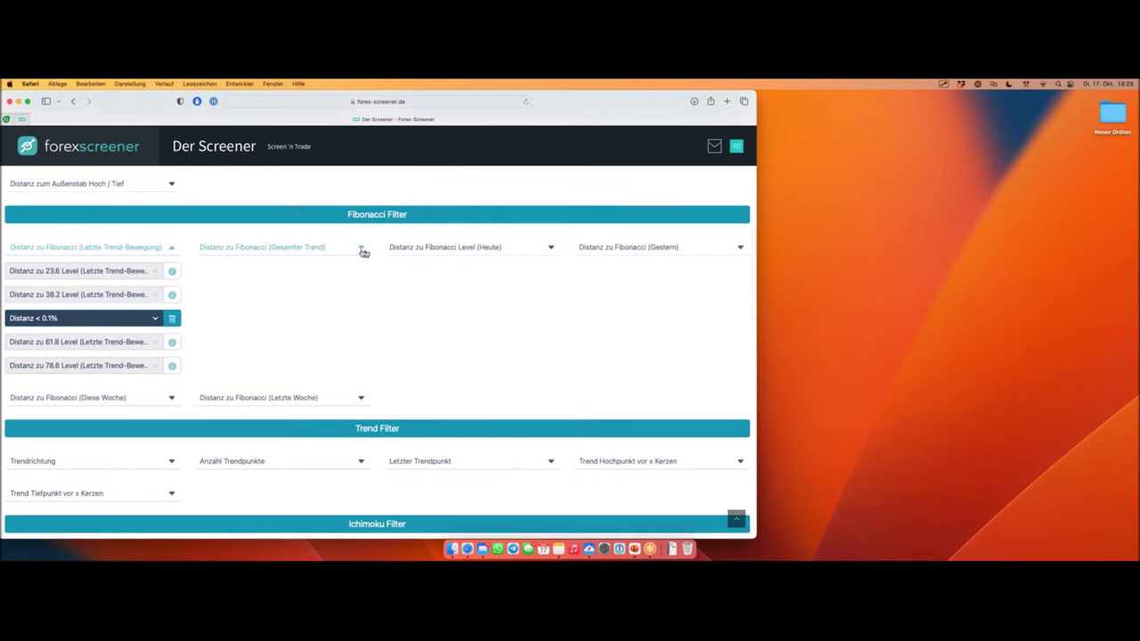
scroll(161, 258, "right", 5)
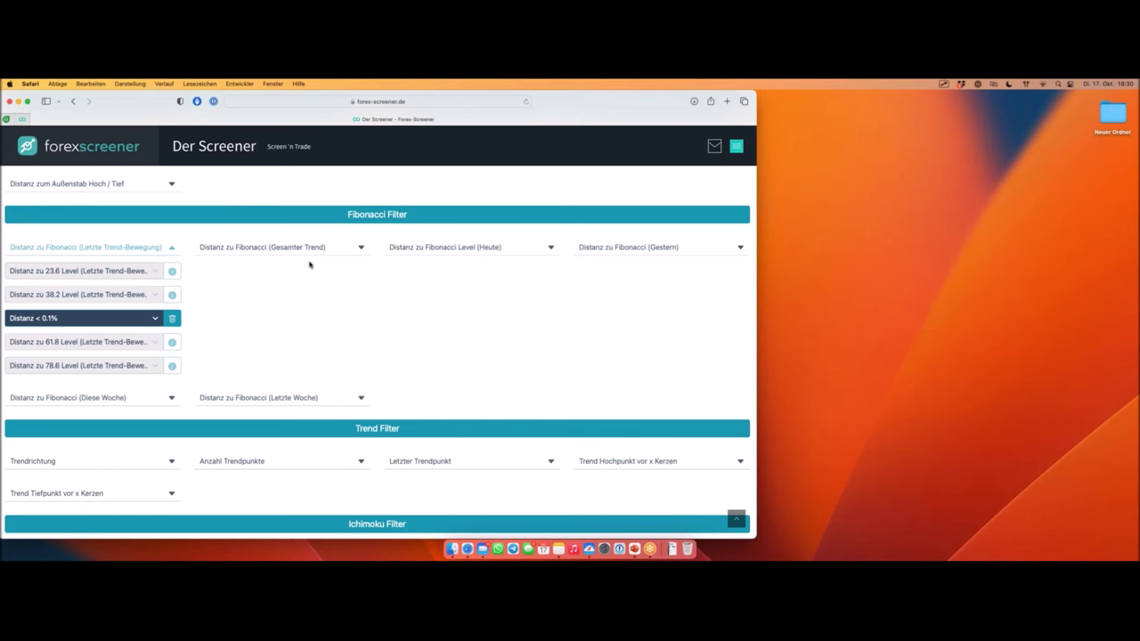
Step: Switch back to MetaTrader and set the EURCHF chart to the H4 timeframe
key("ctrl+Right")
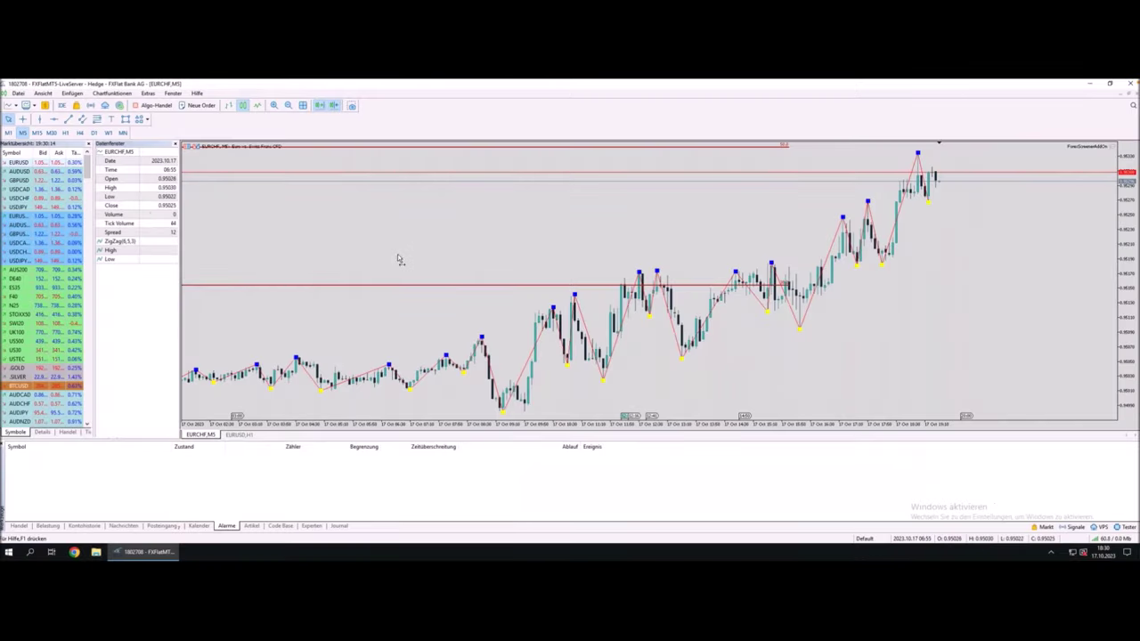
scroll(398, 254, "down", 10)
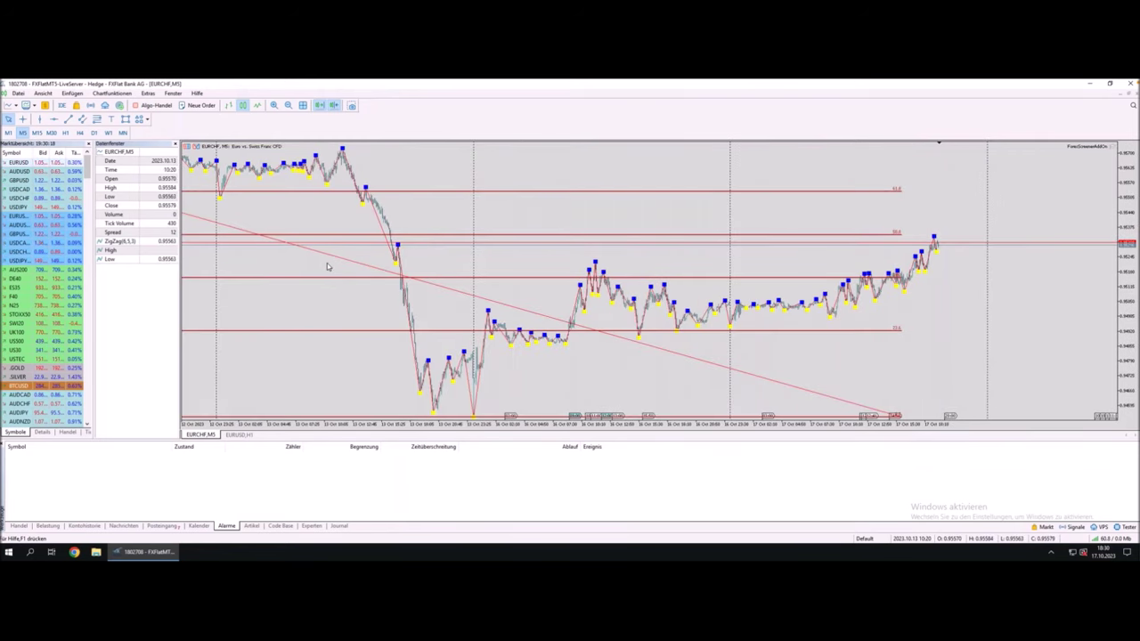
left_click(79, 131)
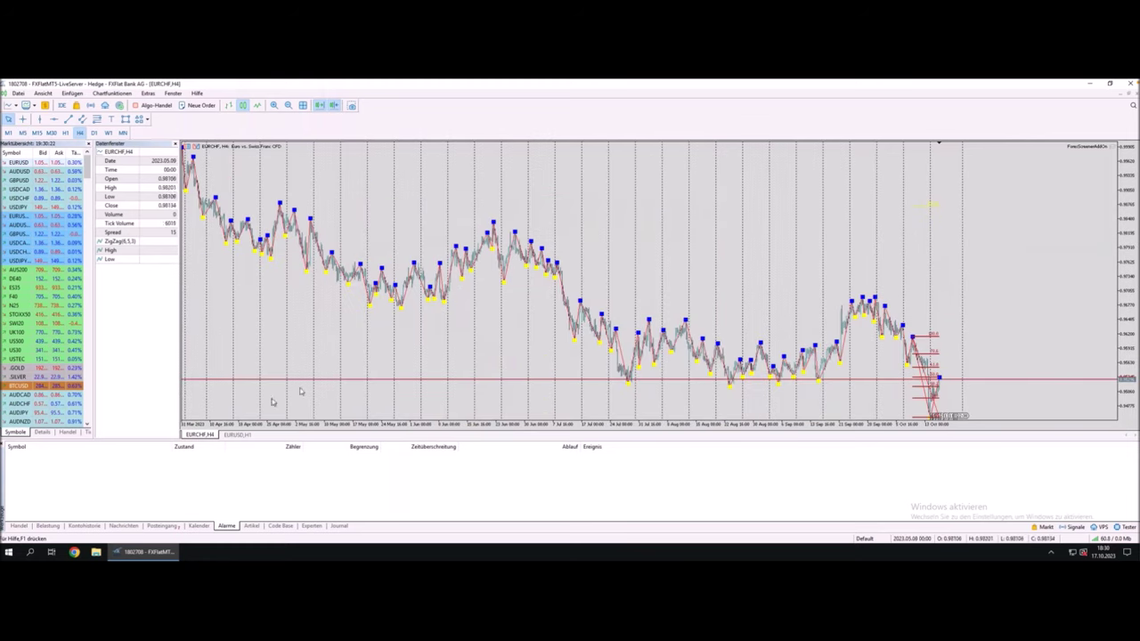
Step: View the Fibonacci retracements on the EURUSD H1 chart and return to the EURCHF H4 chart
left_click(238, 435)
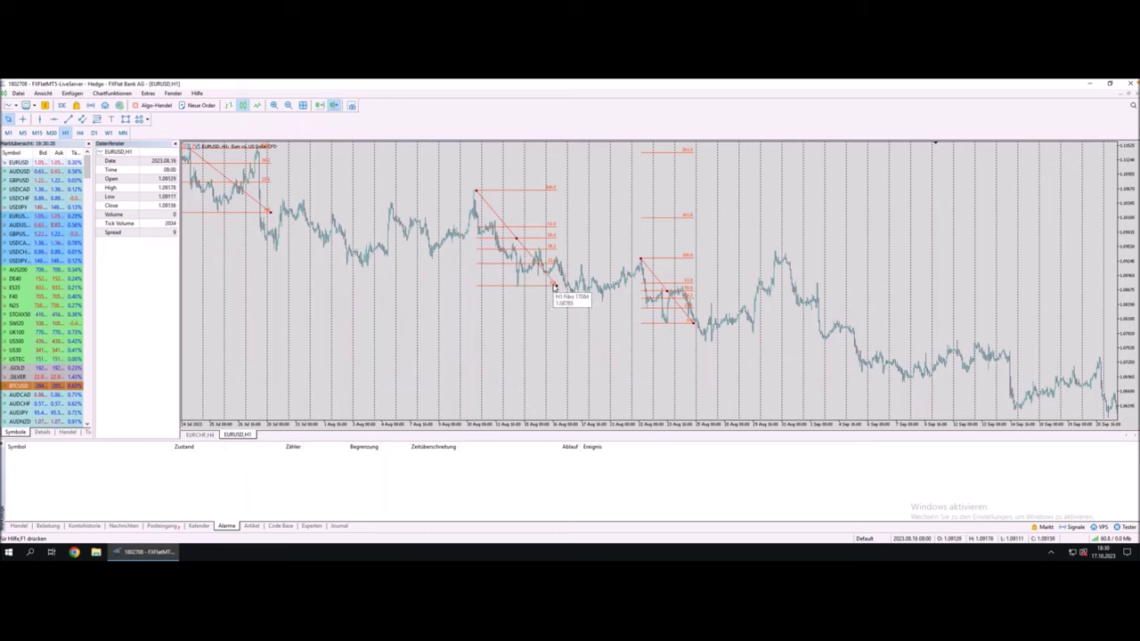
left_click(539, 249)
left_click(200, 434)
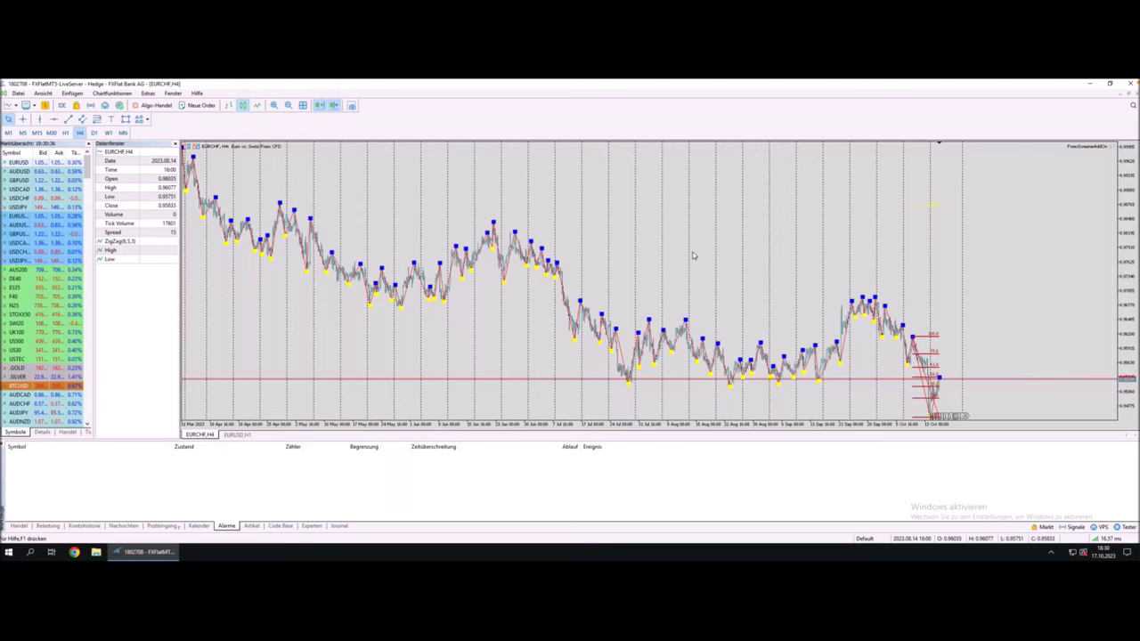
Step: Trace the horizontal level near the 50.0 Fibonacci retracement back across the earlier EURCHF H4 swing lows
key("plus")
key("plus")
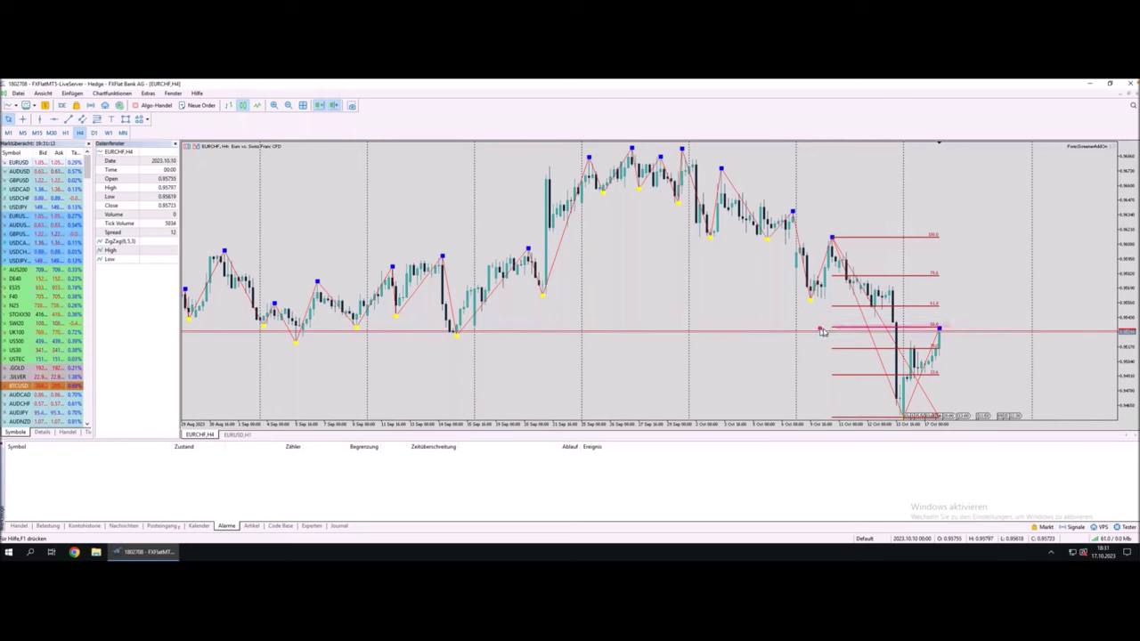
left_click_drag(827, 329, 425, 330)
key("minus")
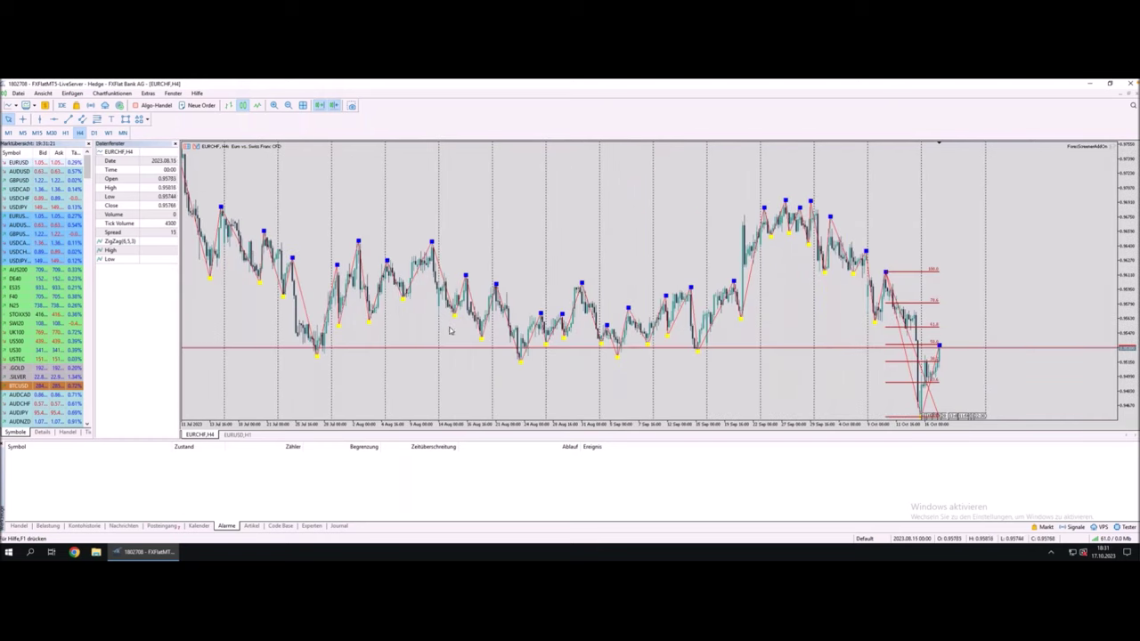
left_click_drag(703, 347, 325, 351)
key("ctrl+Right")
key("ctrl+Right")
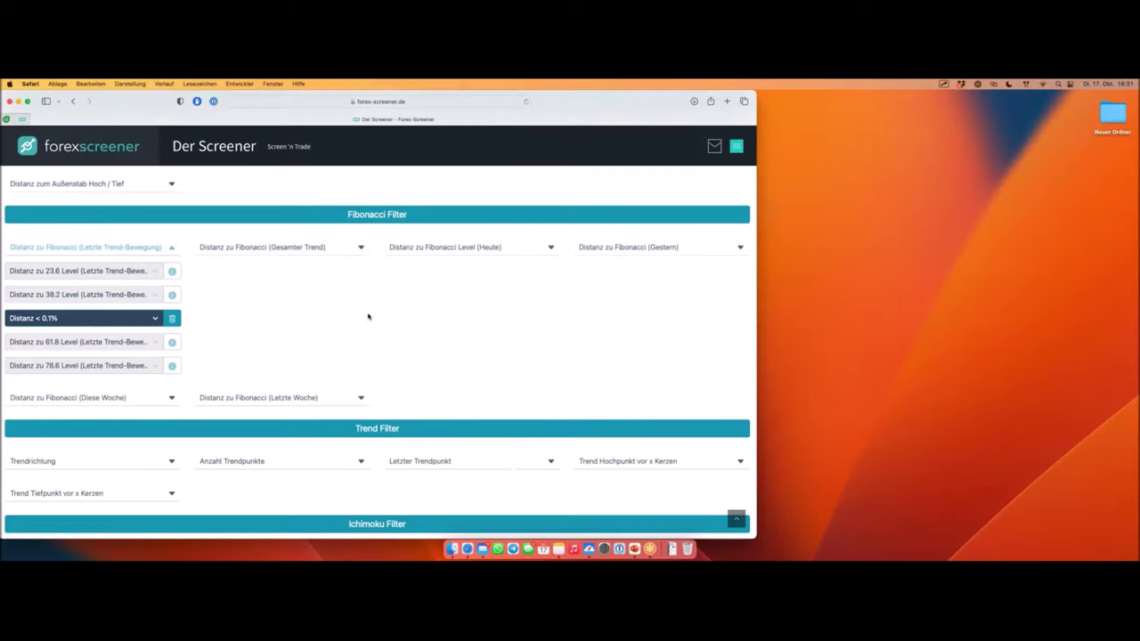
key("ctrl+Left")
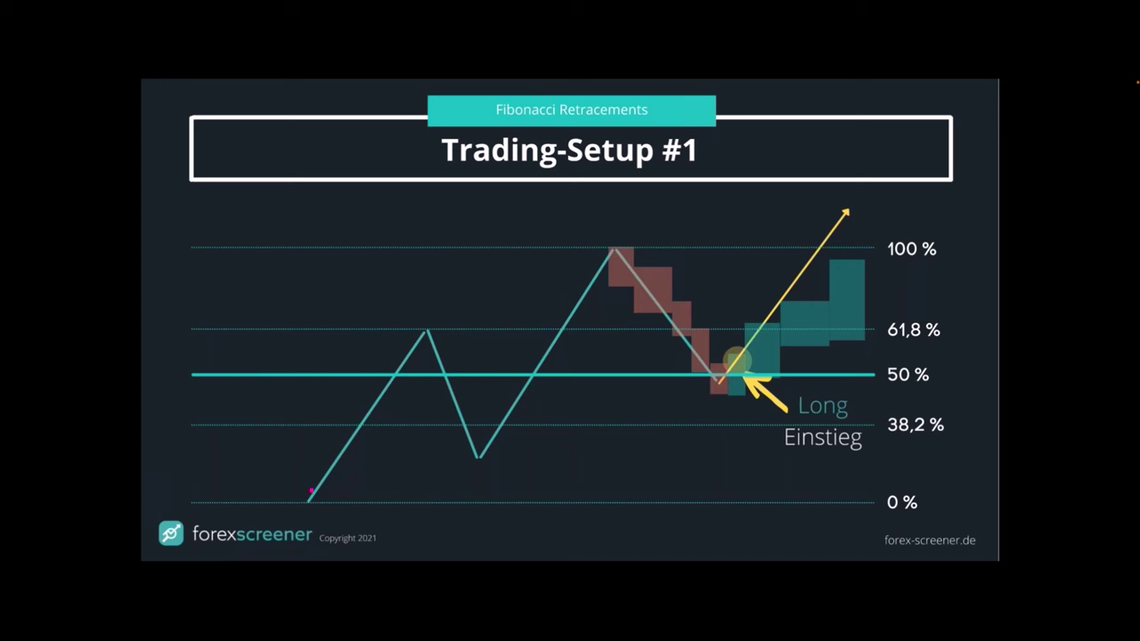
mouse_move(307, 496)
left_mouse_down()
mouse_move(423, 333)
mouse_move(474, 454)
mouse_move(611, 250)
mouse_move(714, 381)
mouse_move(844, 212)
left_mouse_up()
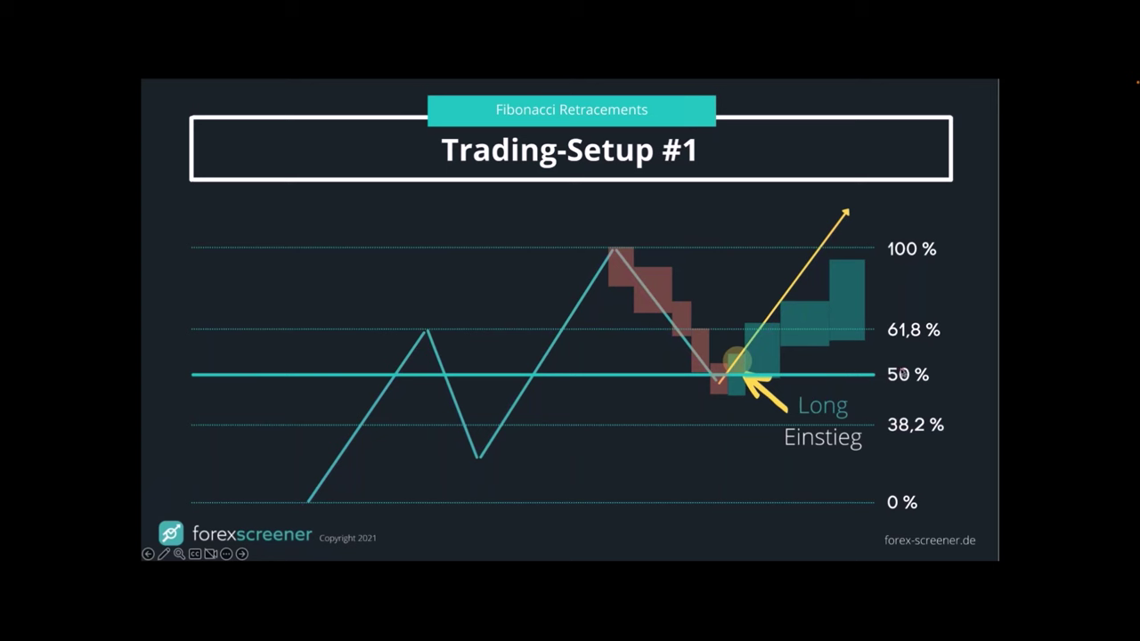
mouse_move(881, 359)
left_mouse_down()
mouse_move(884, 390)
mouse_move(934, 392)
mouse_move(932, 357)
mouse_move(881, 360)
left_mouse_up()
left_click_drag(719, 372, 719, 374)
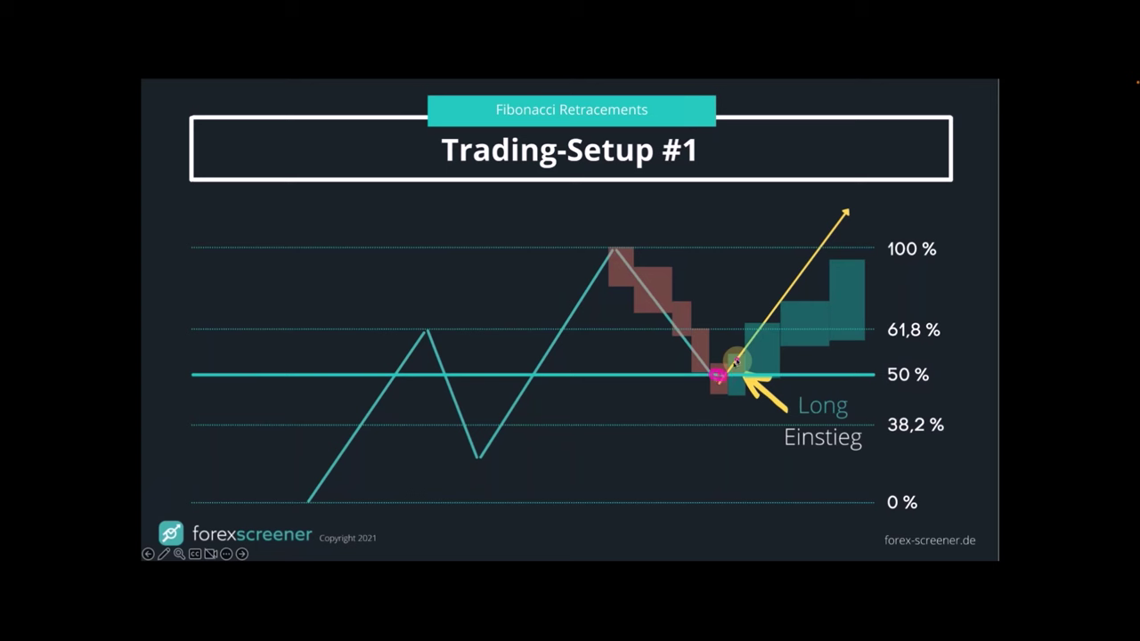
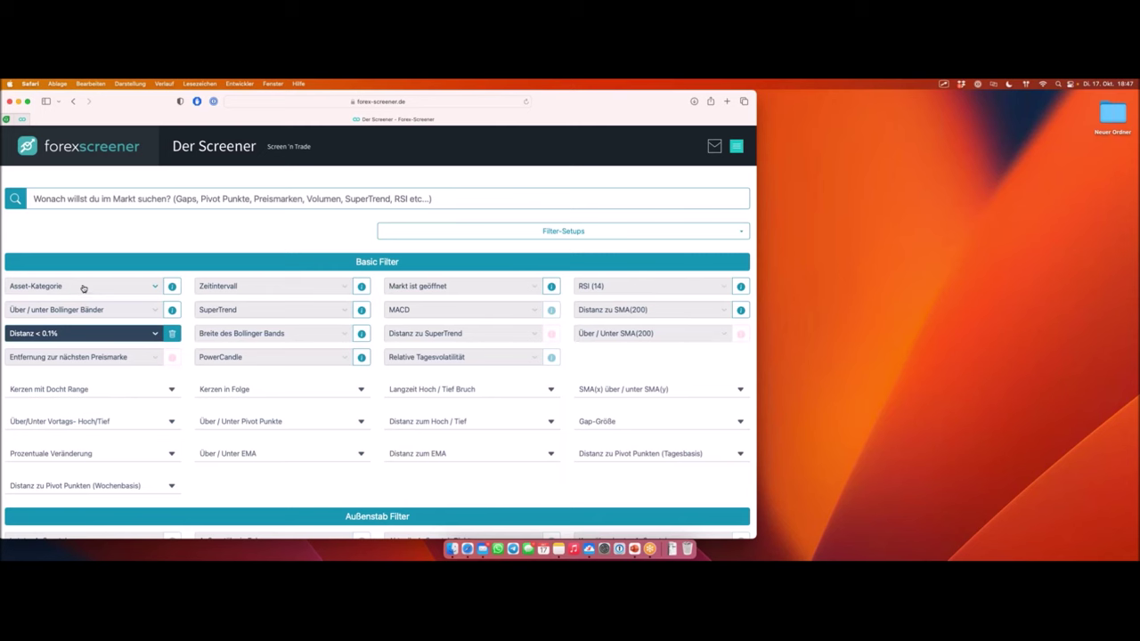
Step: Set the Forex-Screener asset category filter to Forex (Majors), Forex (Minors) and Index
left_click(72, 306)
left_click(94, 285)
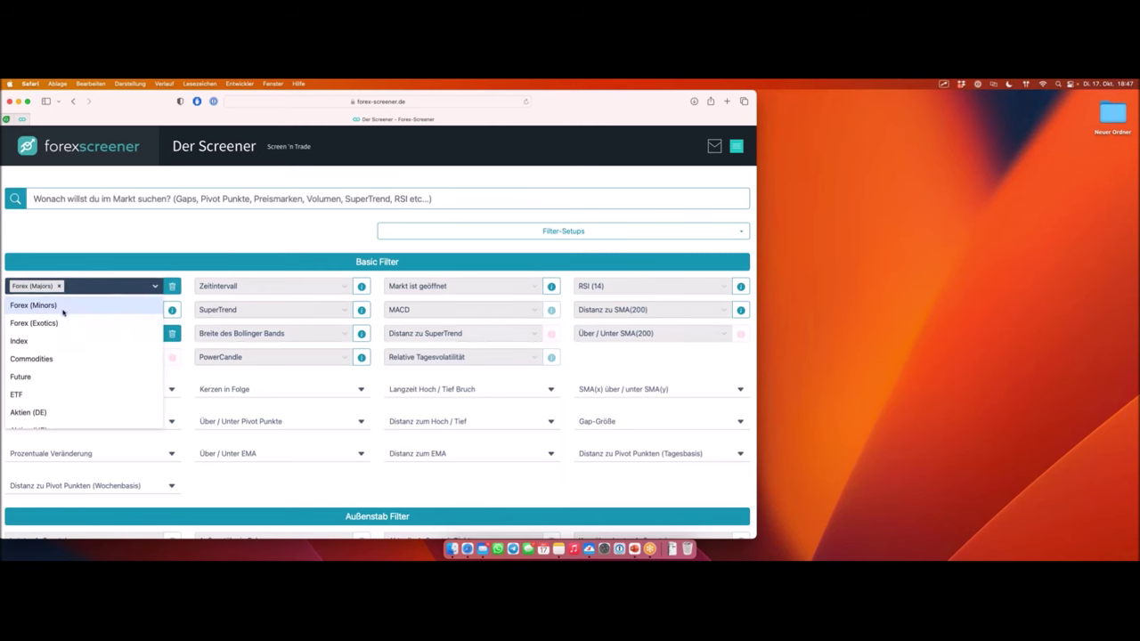
left_click(74, 305)
left_click(125, 290)
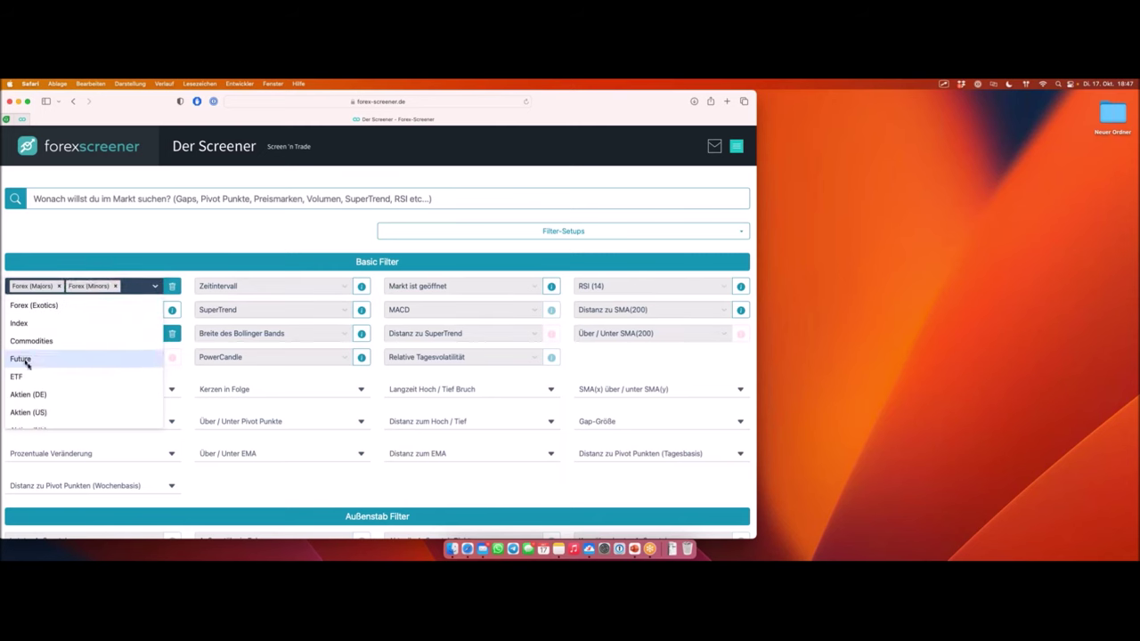
left_click(30, 324)
Step: Check the Fibonacci filters for the last trend movement and set the time interval filter to H1
scroll(183, 308, "down", 10)
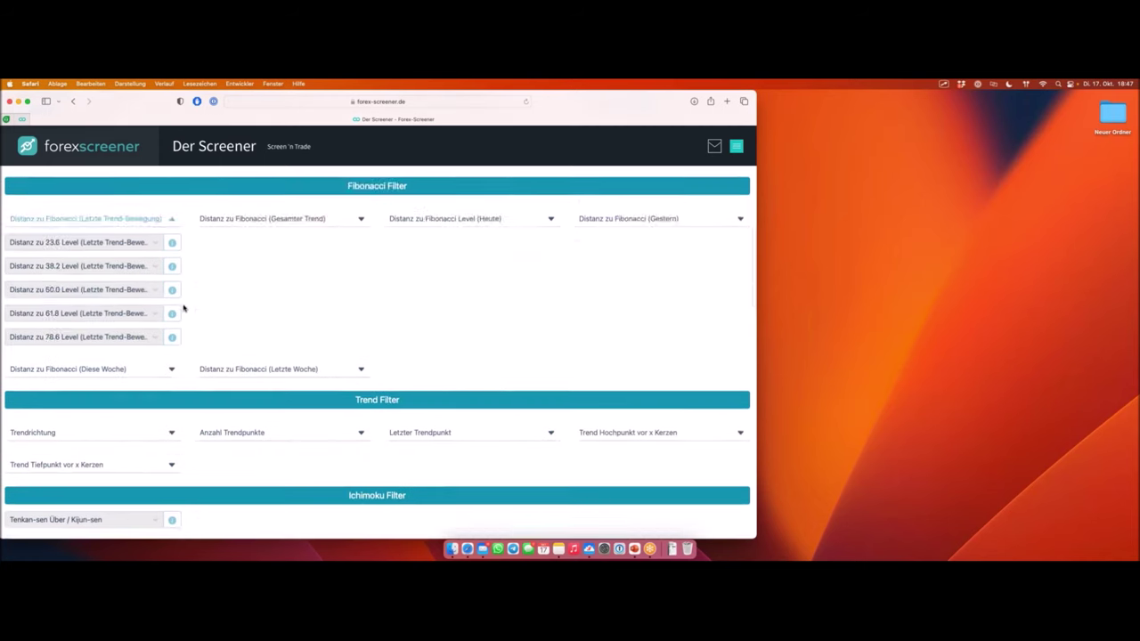
scroll(184, 308, "down", 4)
scroll(184, 306, "up", 15)
scroll(187, 305, "up", 10)
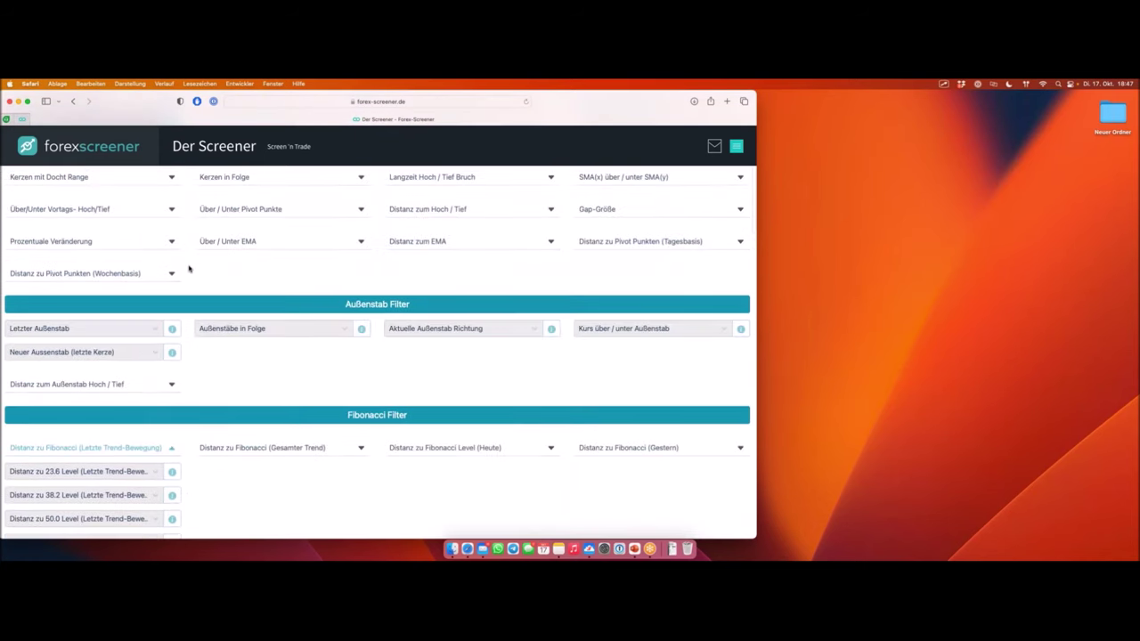
left_click(223, 237)
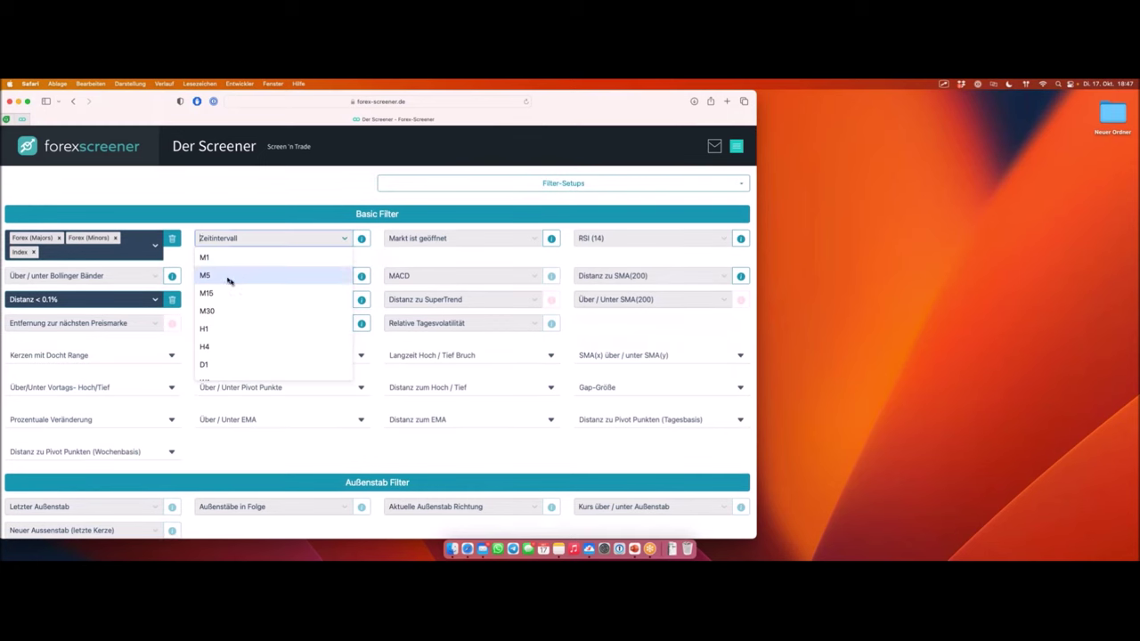
left_click(223, 327)
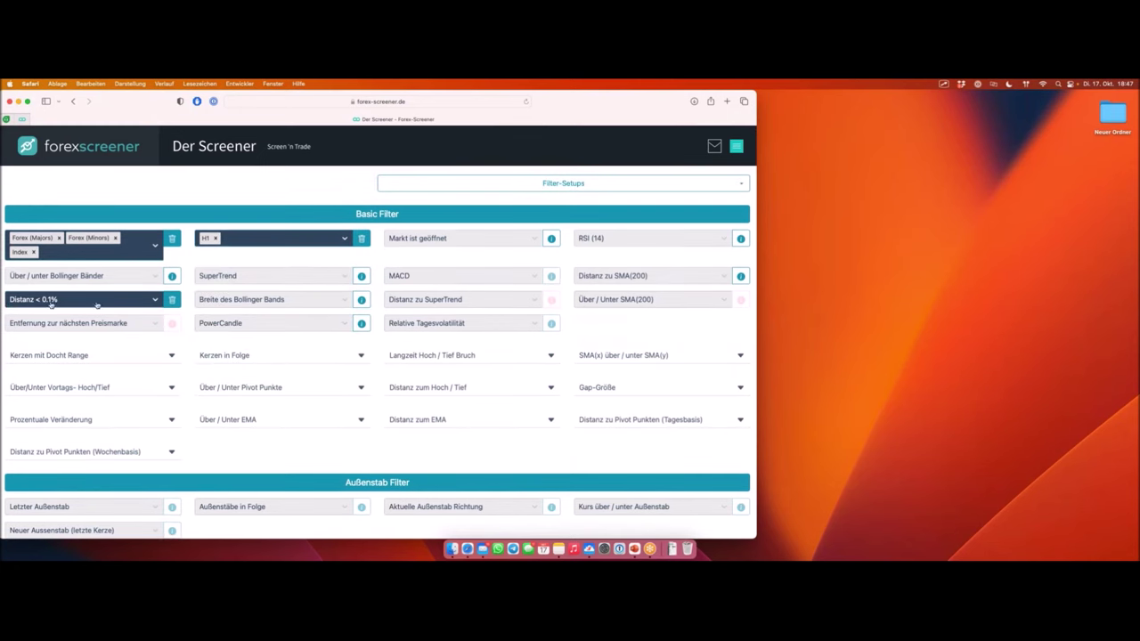
Step: Examine the H1 results sorted by distance to the nearest price mark, tracing the price levels on the preview charts
scroll(336, 277, "down", 15)
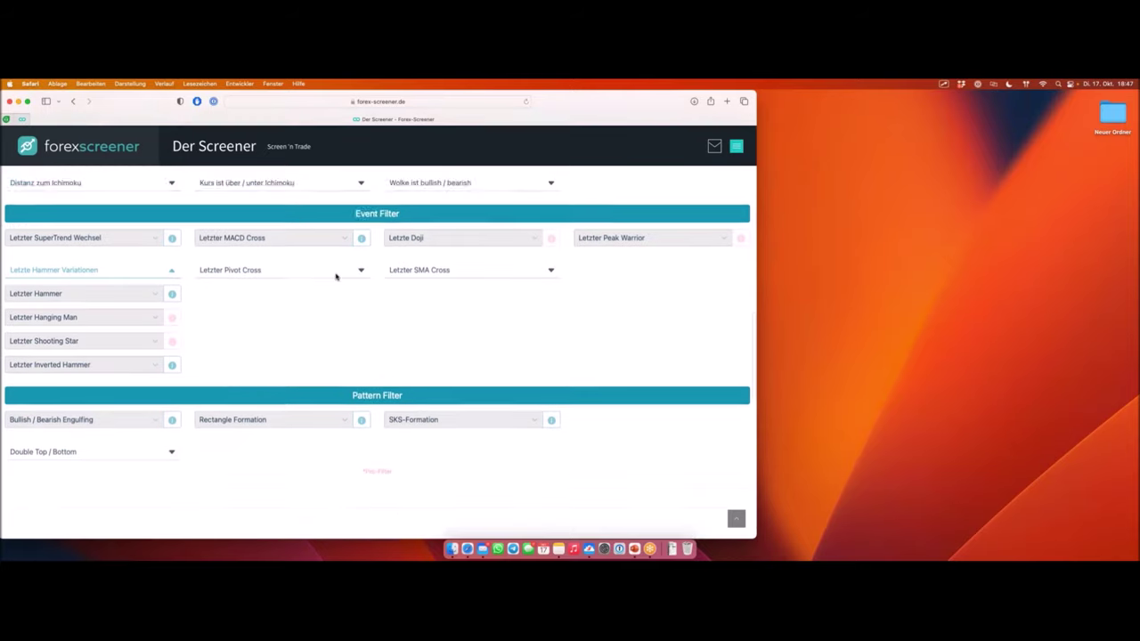
scroll(336, 277, "down", 5)
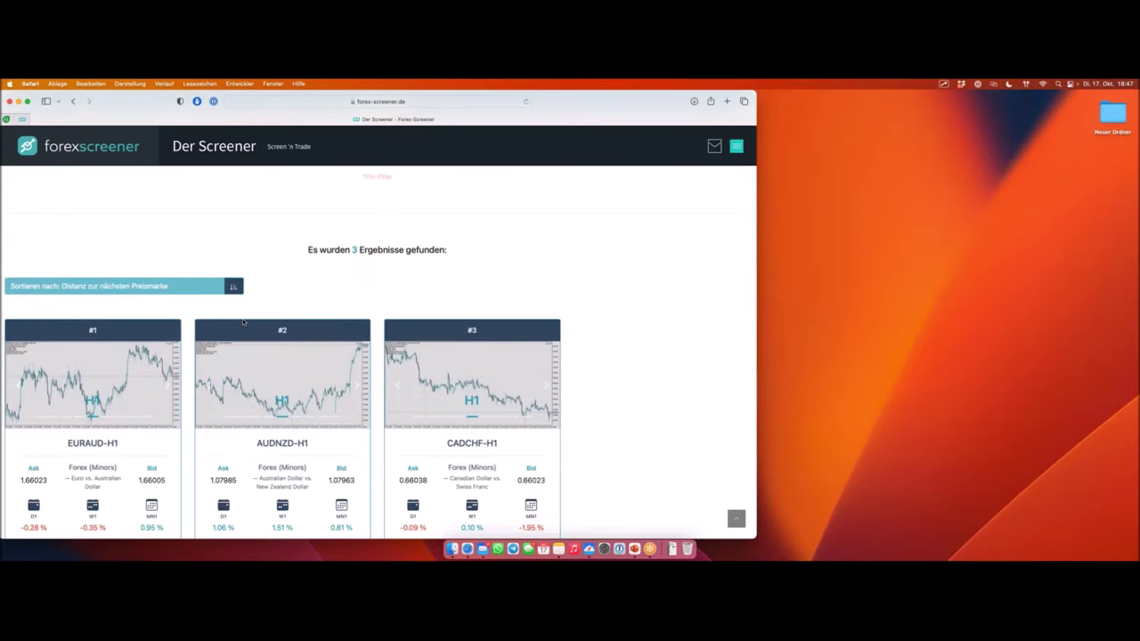
scroll(243, 322, "down", 3)
left_click_drag(63, 357, 129, 357)
left_click_drag(255, 361, 317, 362)
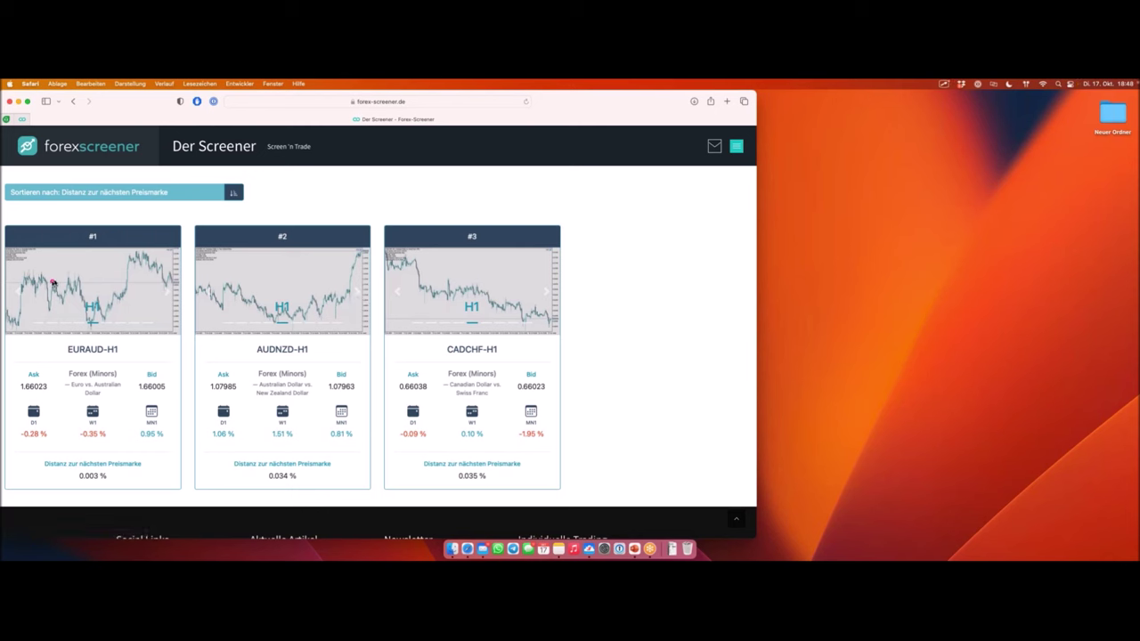
Step: Open the EURAUD-H1 result as a chart in MetaTrader
left_click(140, 373)
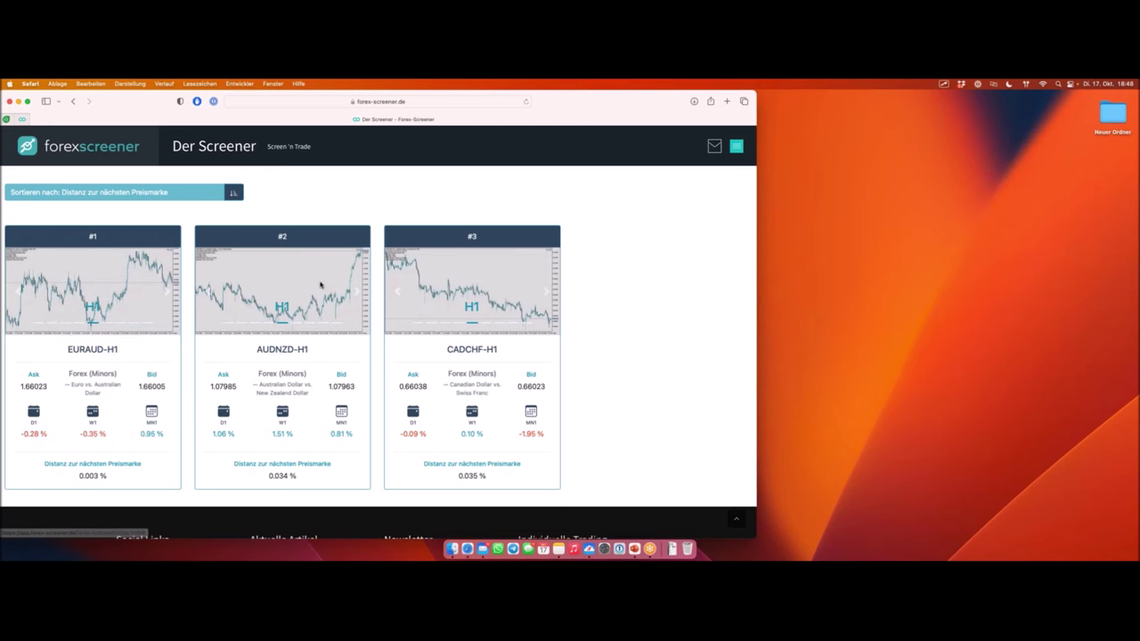
key("ctrl+Right")
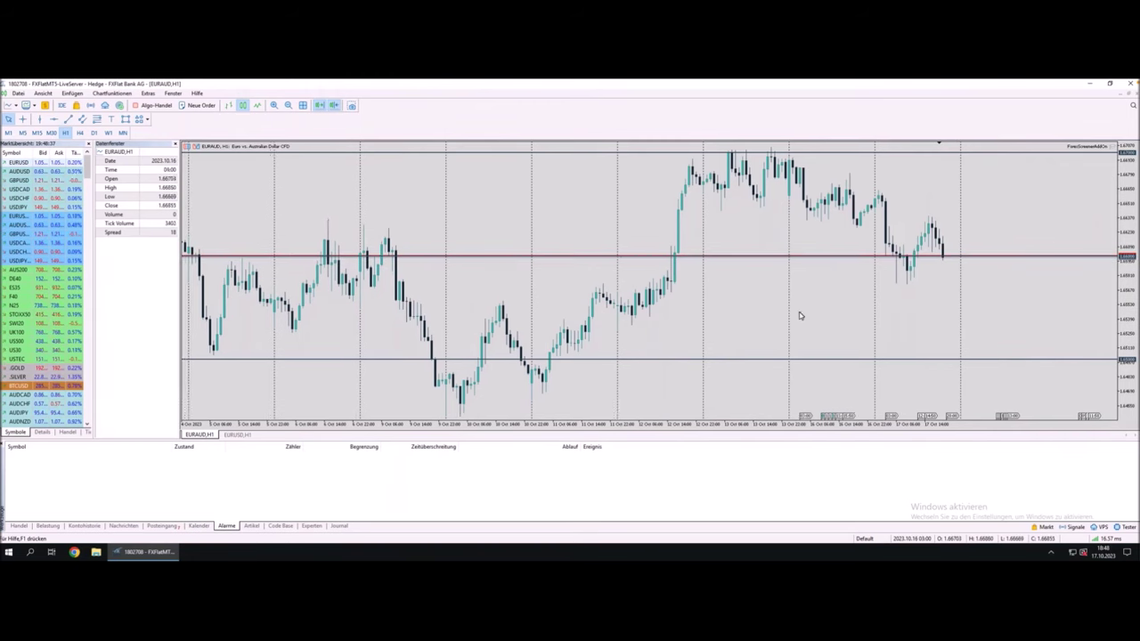
Step: Examine the longer EURAUD H1 history, marking where price reacts at the horizontal price marks, including the current test of 1.66000
key("minus")
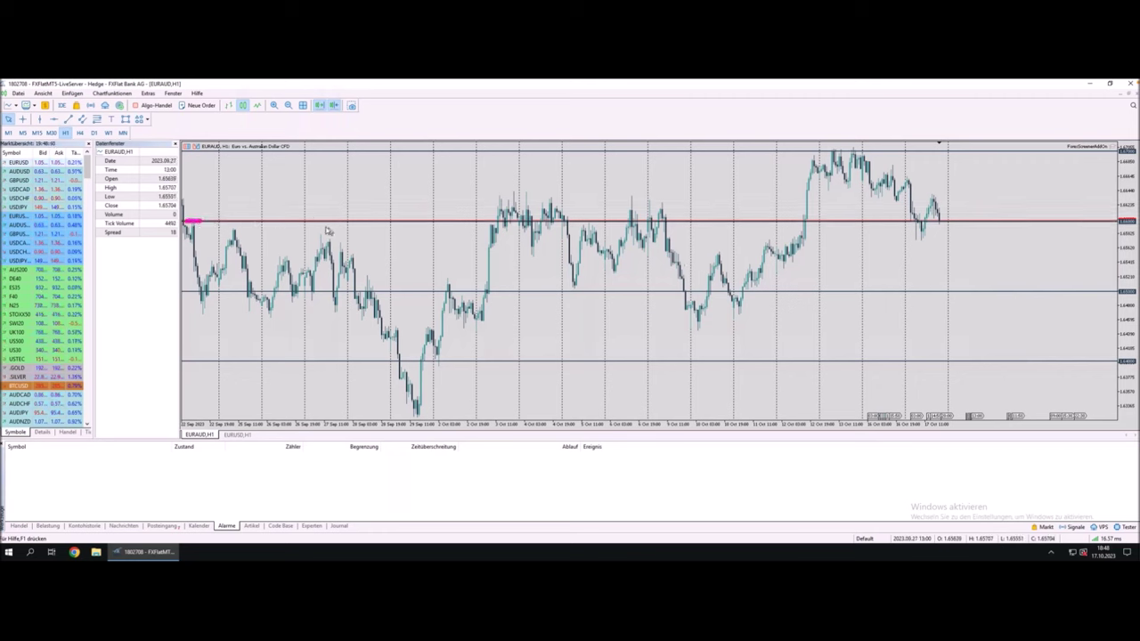
left_click_drag(277, 291, 323, 294)
left_click_drag(437, 290, 461, 290)
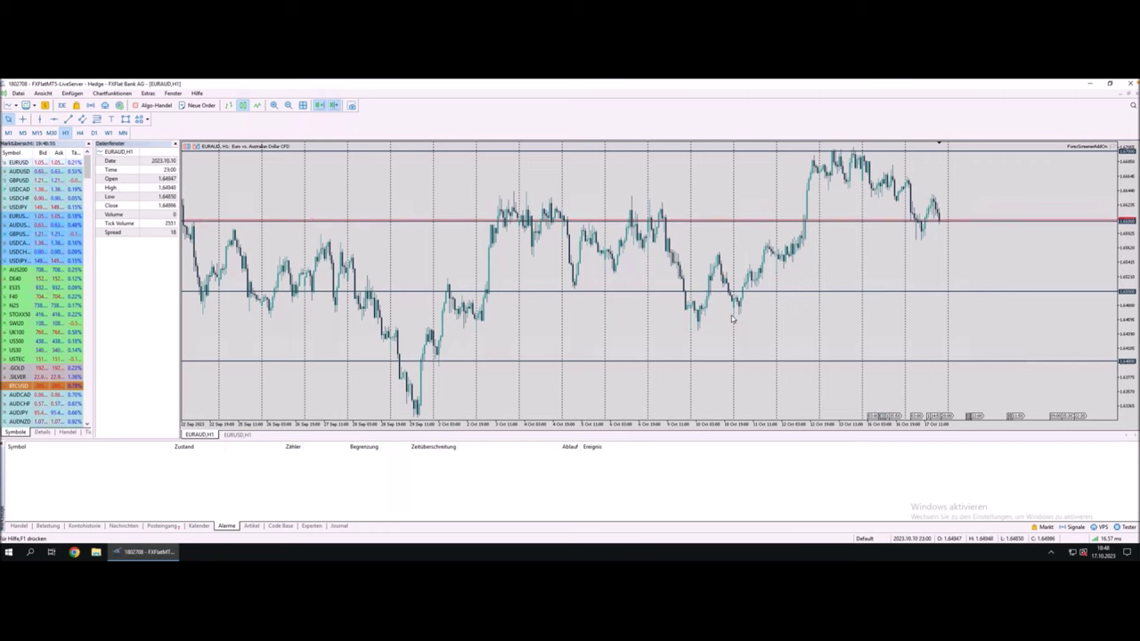
left_click_drag(537, 221, 546, 225)
left_click_drag(815, 151, 870, 154)
left_click_drag(935, 221, 949, 222)
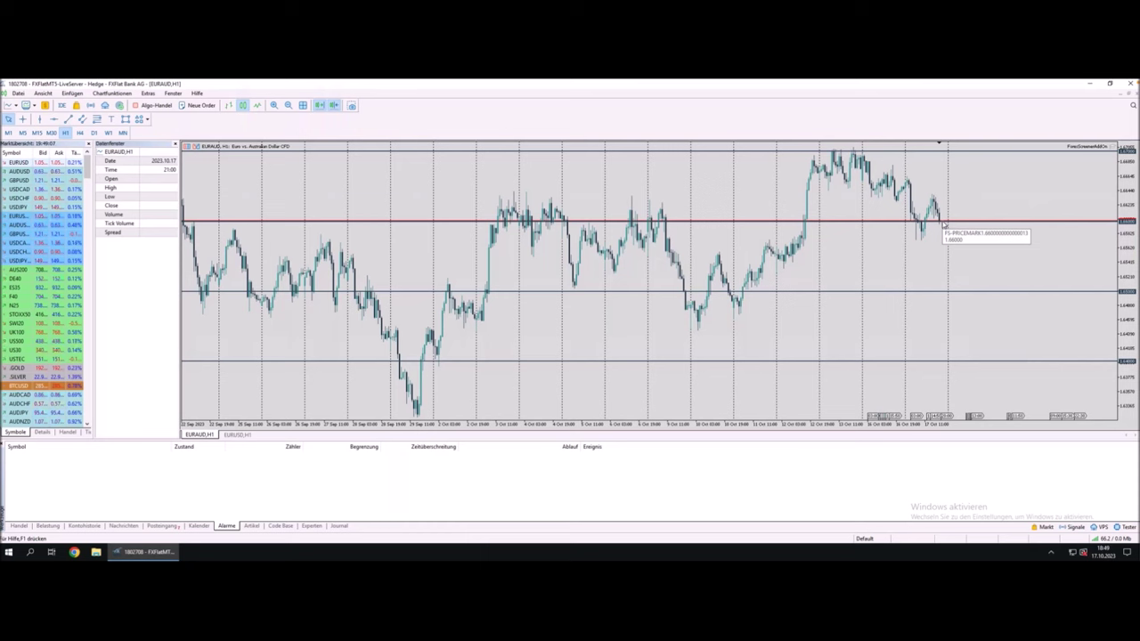
left_click_drag(947, 220, 930, 221)
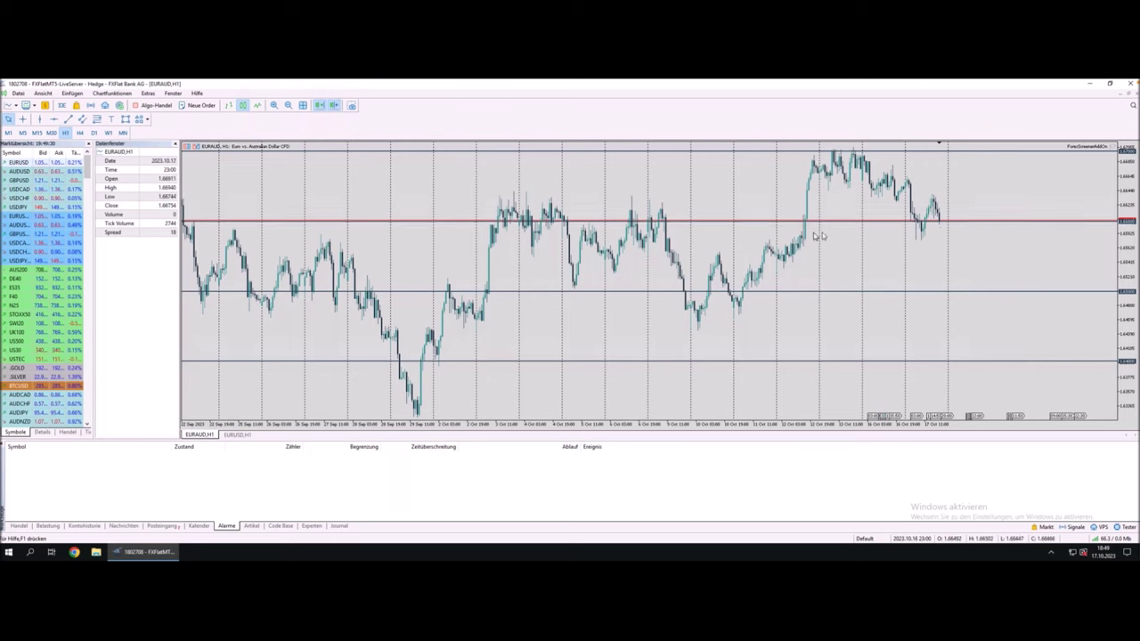
Step: Return to Forex-Screener and clear the asset category and H1 time interval filters
key("ctrl+Left")
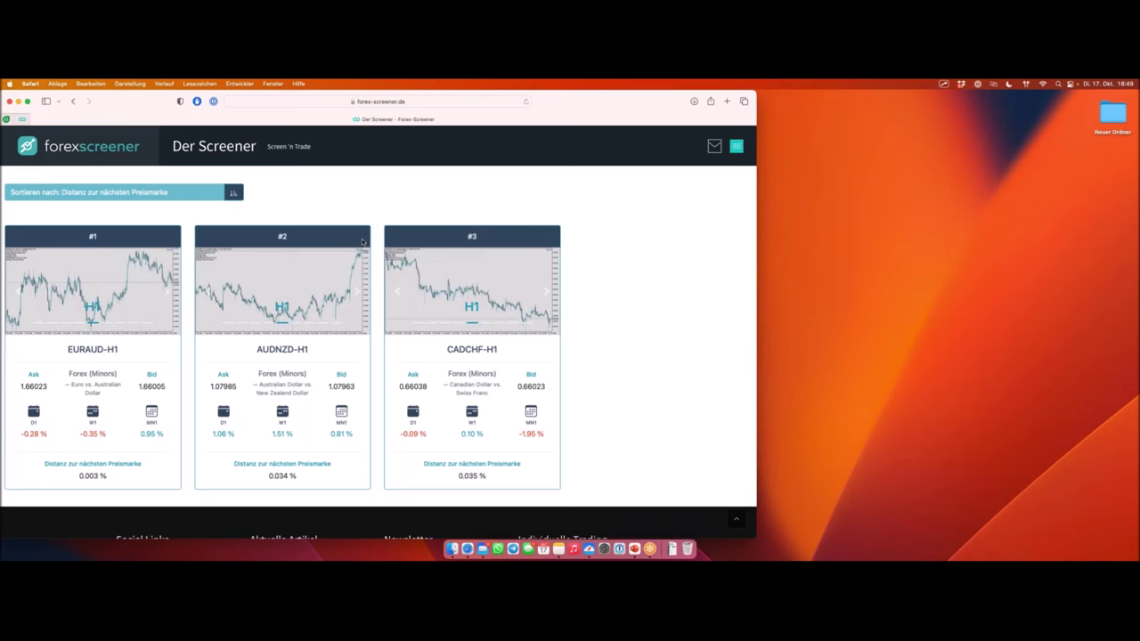
scroll(362, 242, "up", 15)
scroll(362, 242, "up", 5)
scroll(361, 242, "down", 3)
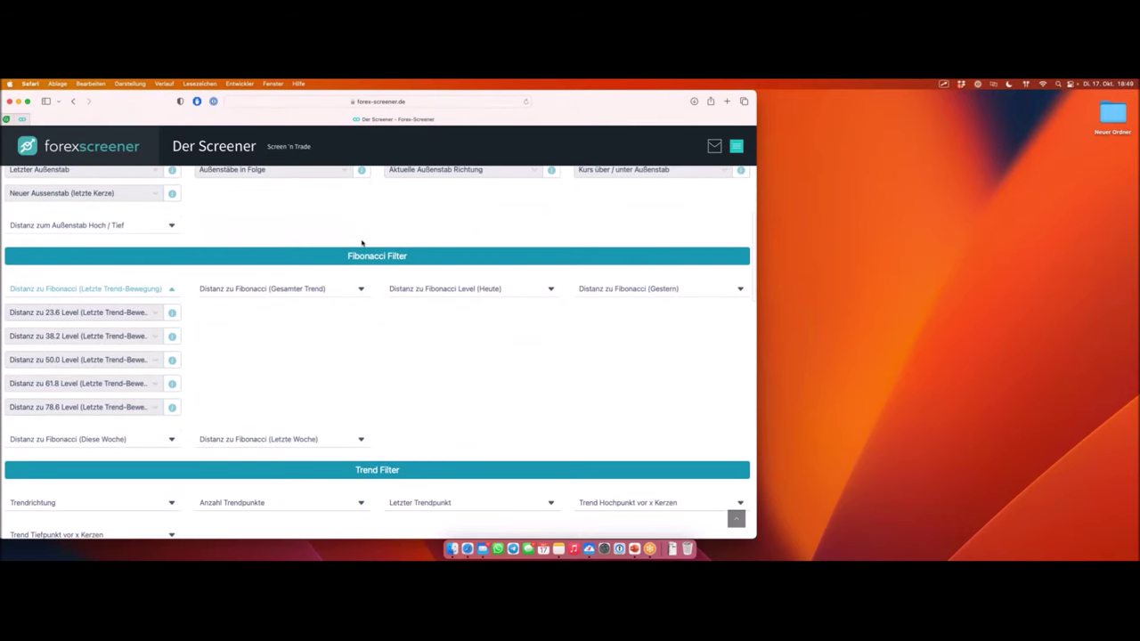
scroll(362, 242, "up", 5)
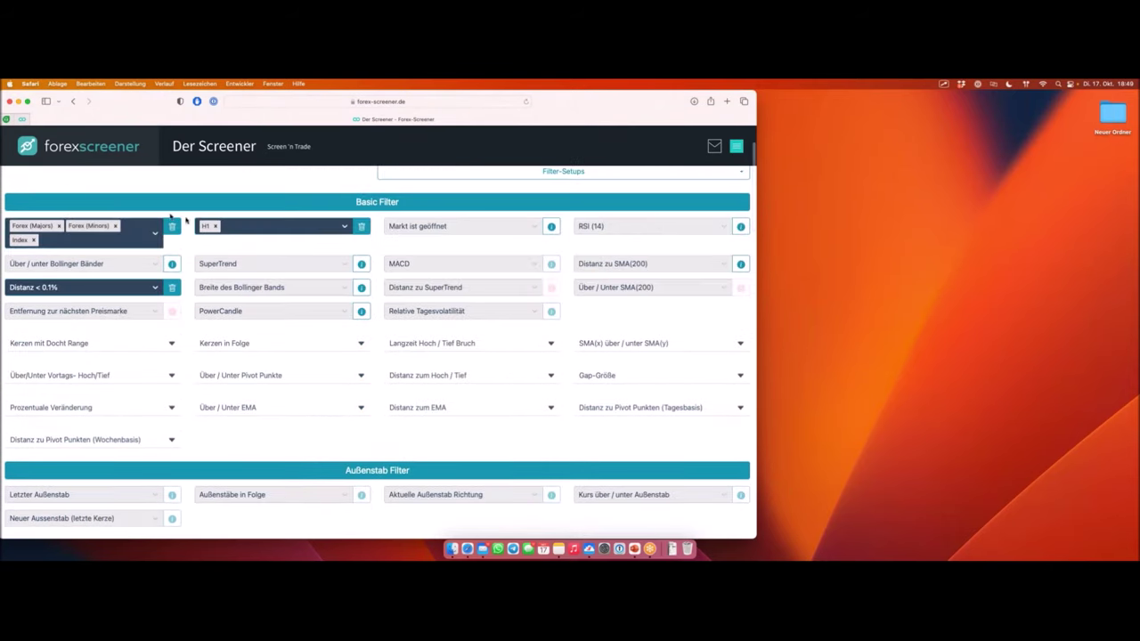
left_click(174, 226)
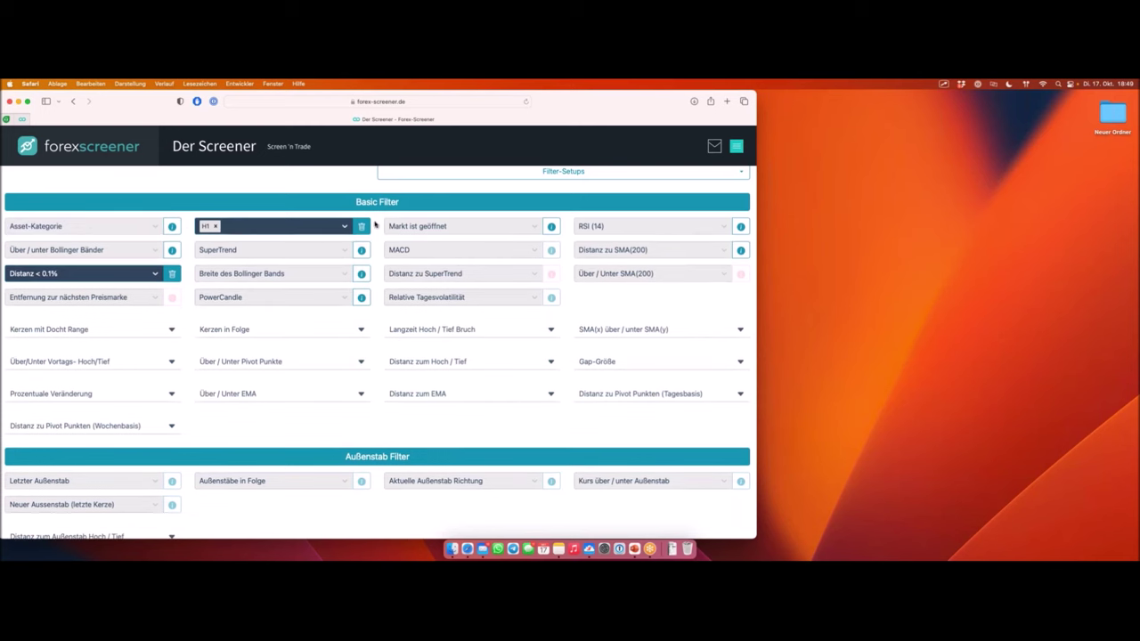
left_click(360, 226)
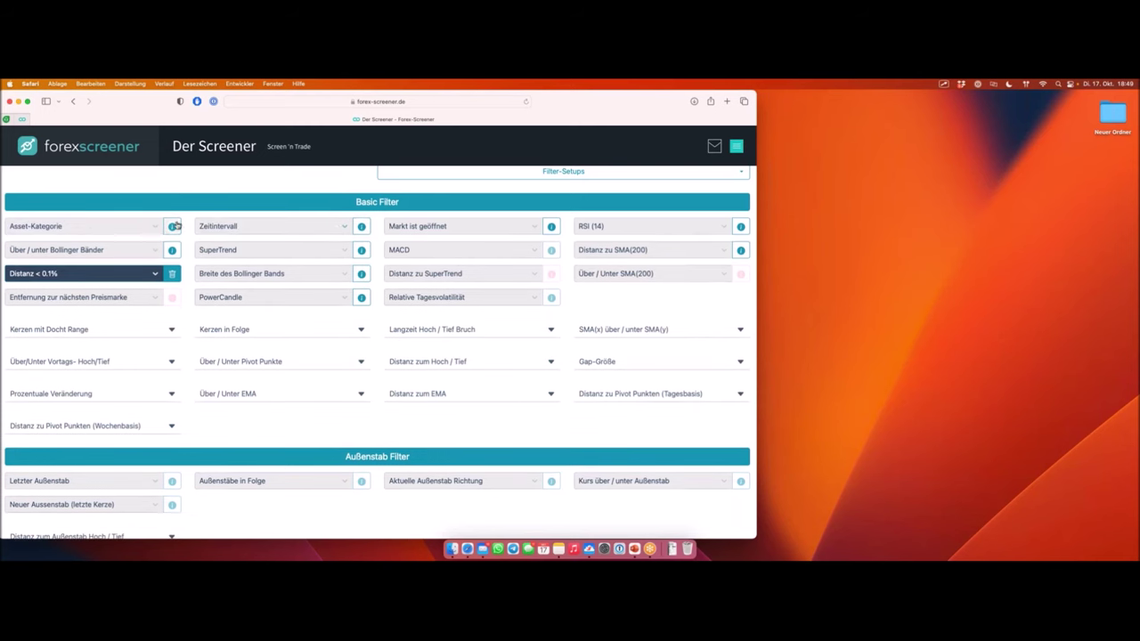
left_click(81, 229)
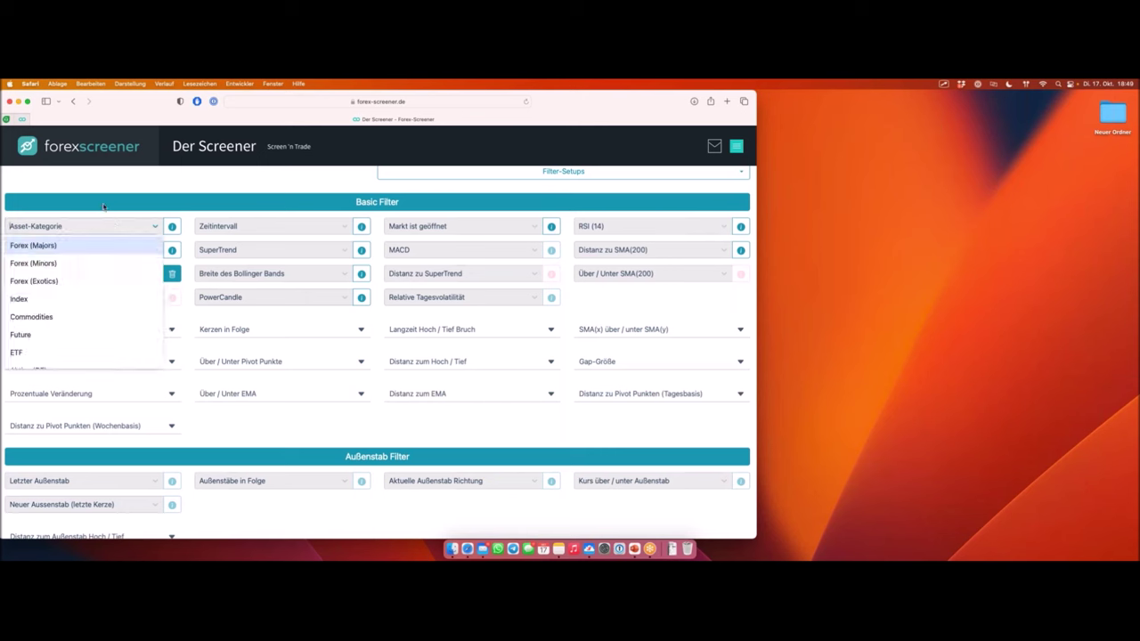
Step: Filter for a distance below 0.1% to the 50.0 Fibonacci level of the last trend movement
scroll(160, 245, "down", 5)
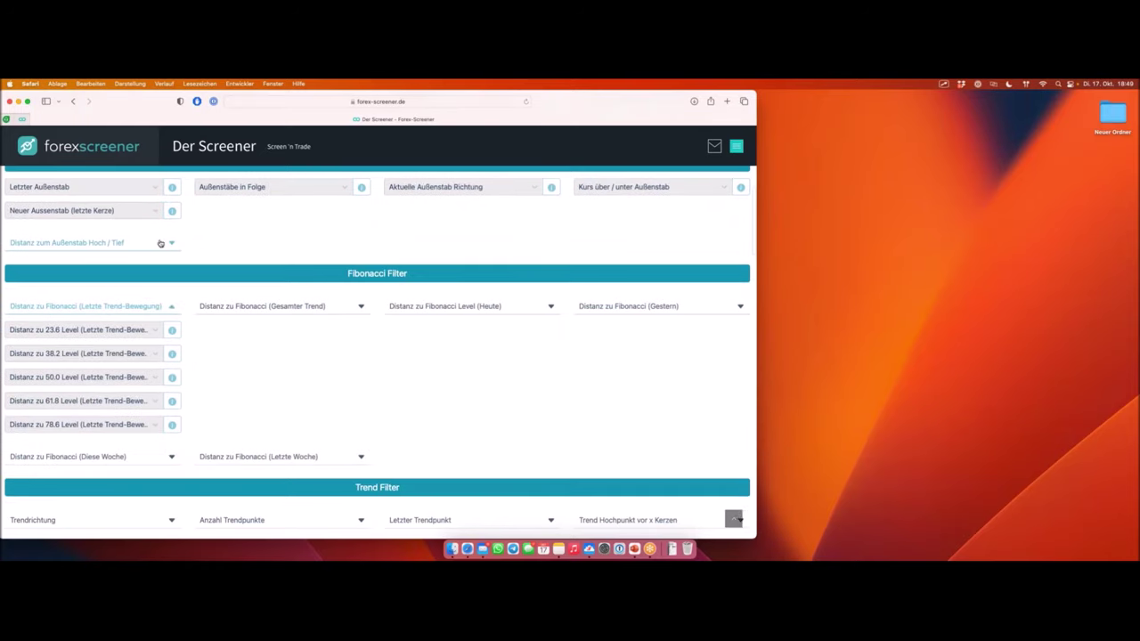
left_click(118, 376)
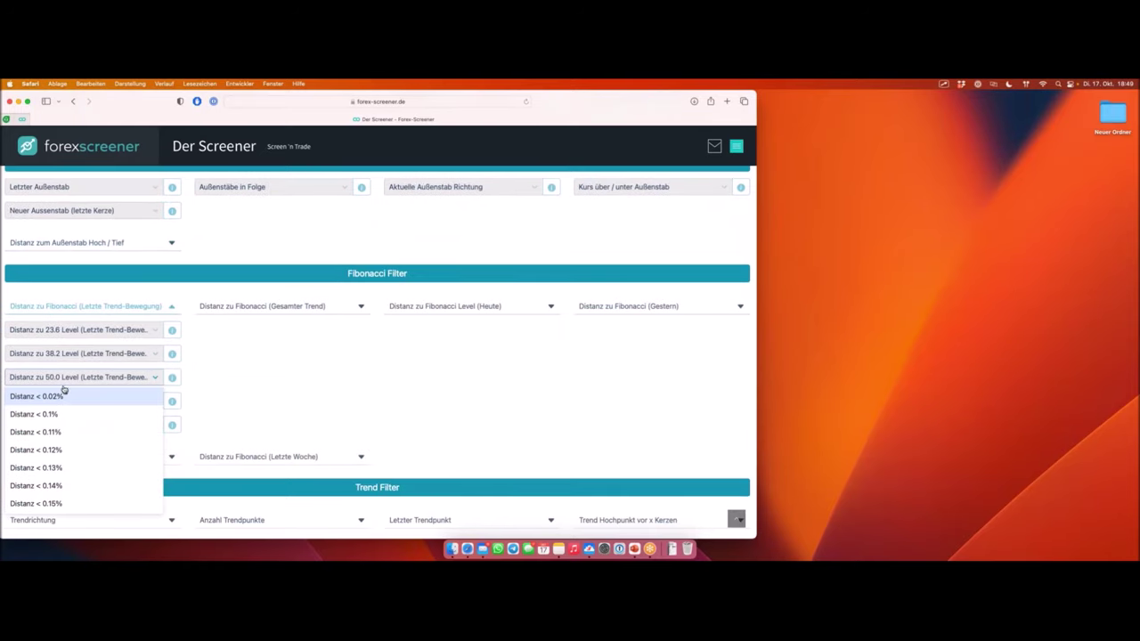
left_click(71, 418)
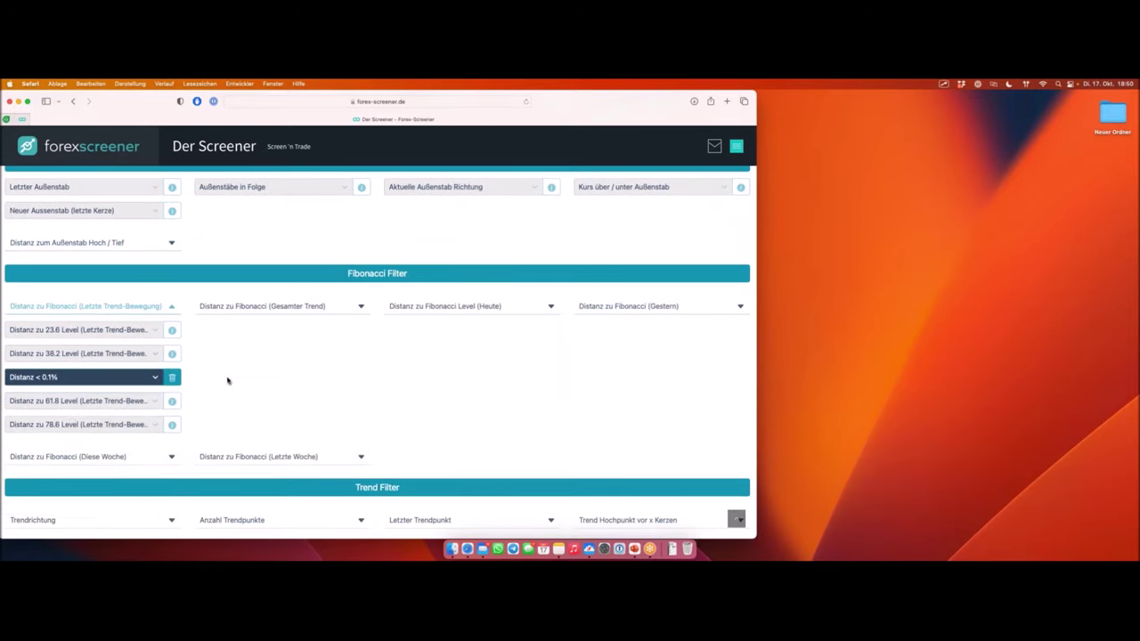
scroll(227, 381, "up", 5)
scroll(223, 380, "up", 2)
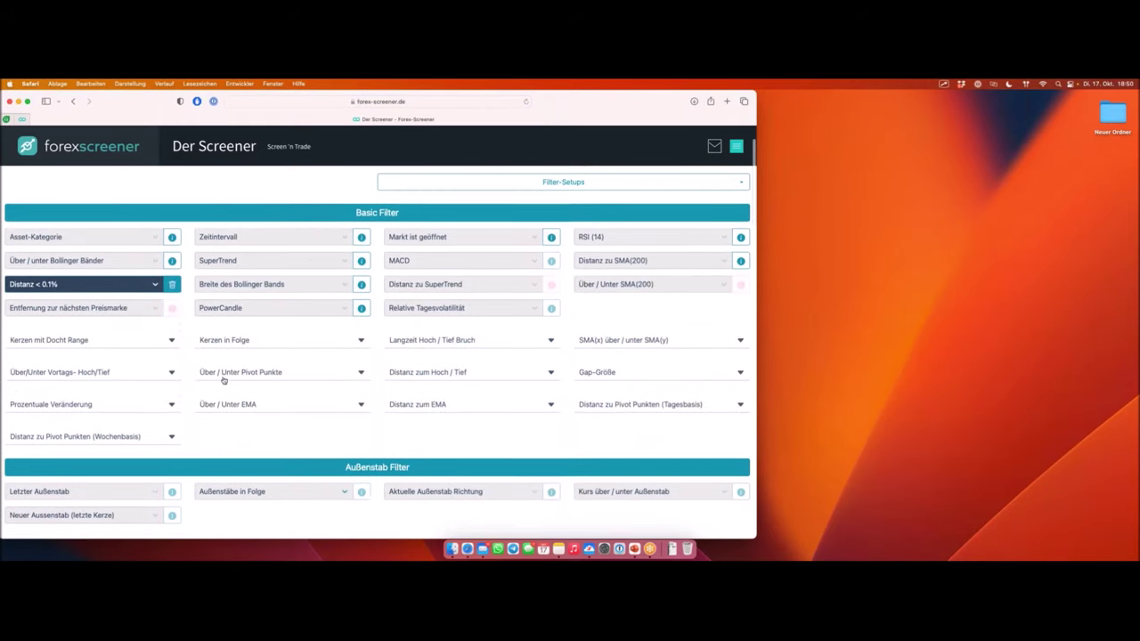
Step: Check the result for the 50.0 level filter and open the BTCUSD-D1 chart in MetaTrader
scroll(232, 334, "down", 15)
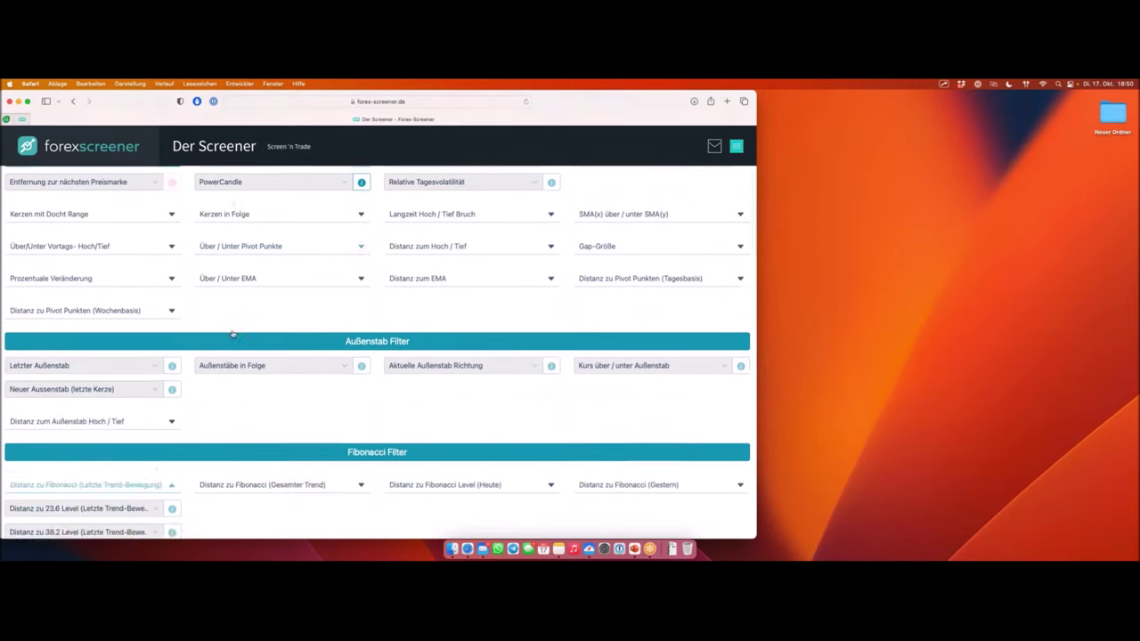
scroll(232, 333, "down", 4)
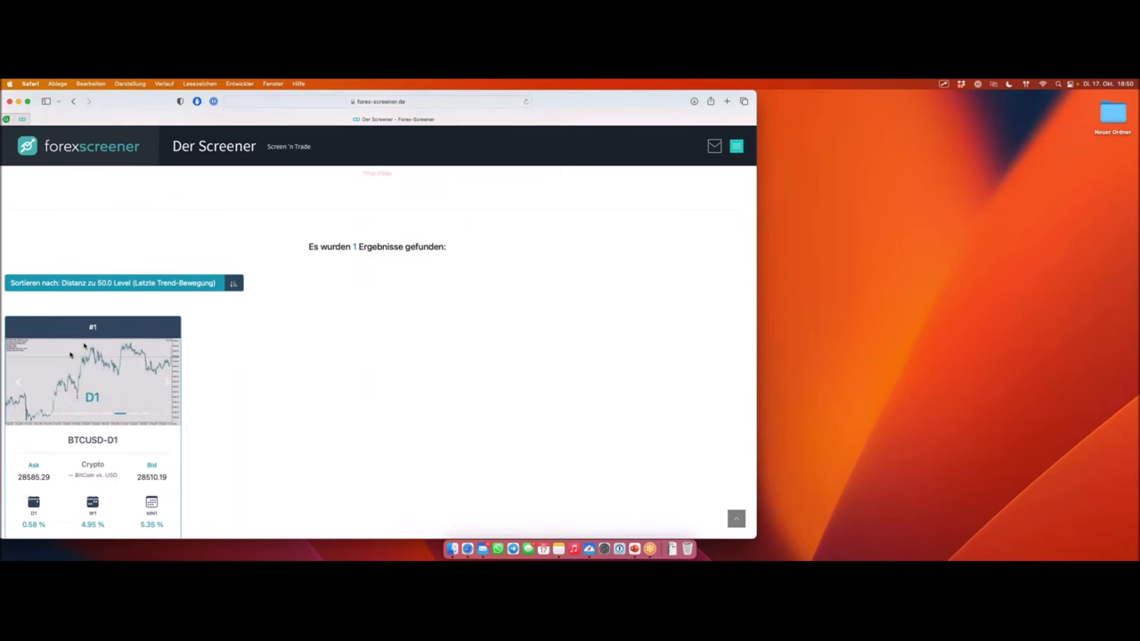
scroll(85, 347, "down", 2)
mouse_move(85, 380)
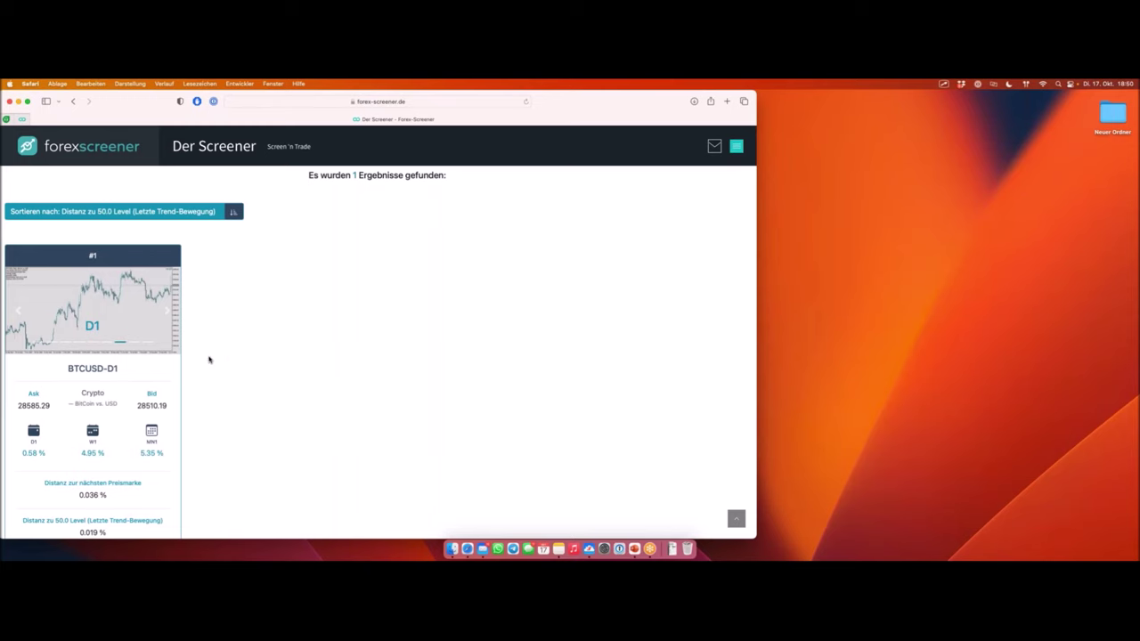
mouse_move(155, 375)
key("ctrl+Right")
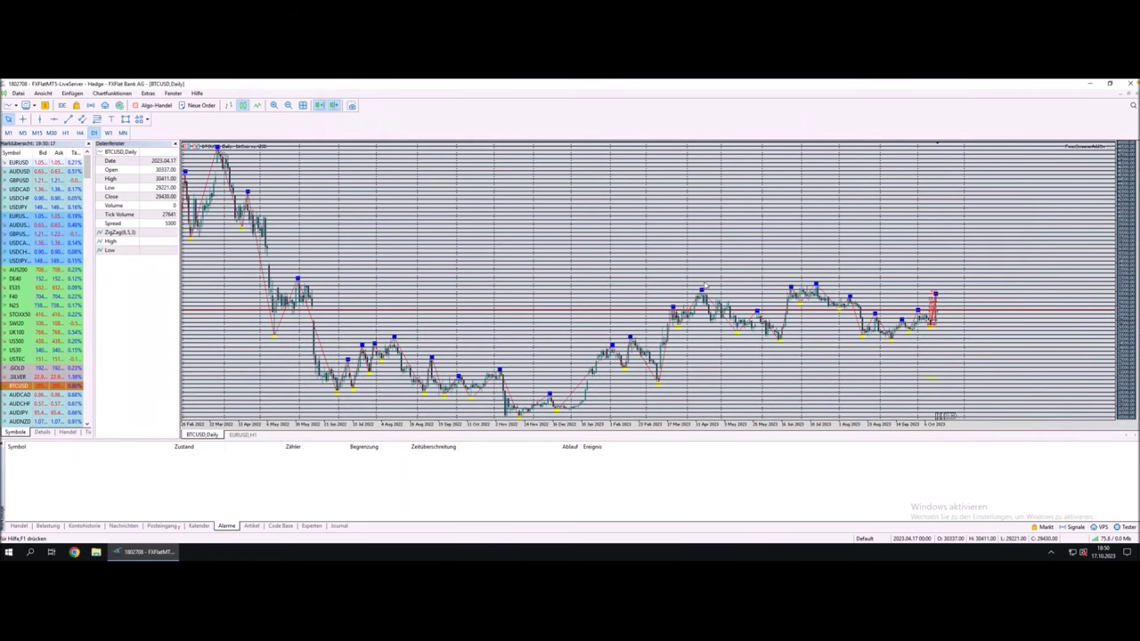
Step: Inspect the latest BTCUSD daily movement against its Fibonacci levels and switch the chart to the M15 timeframe
key("plus")
key("plus")
key("plus")
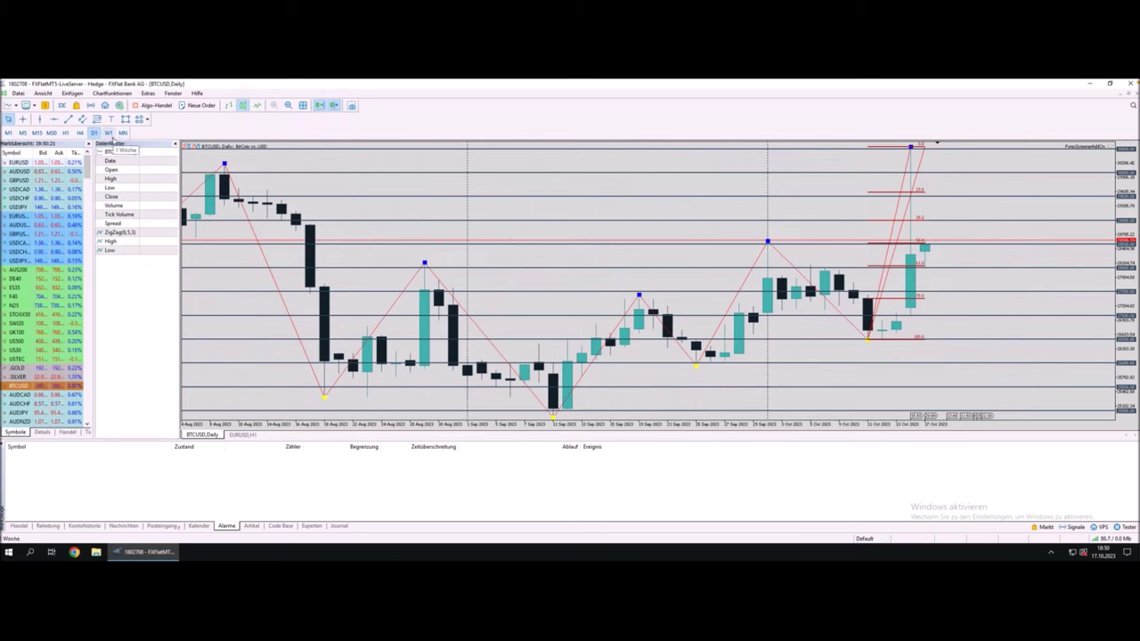
left_click(37, 132)
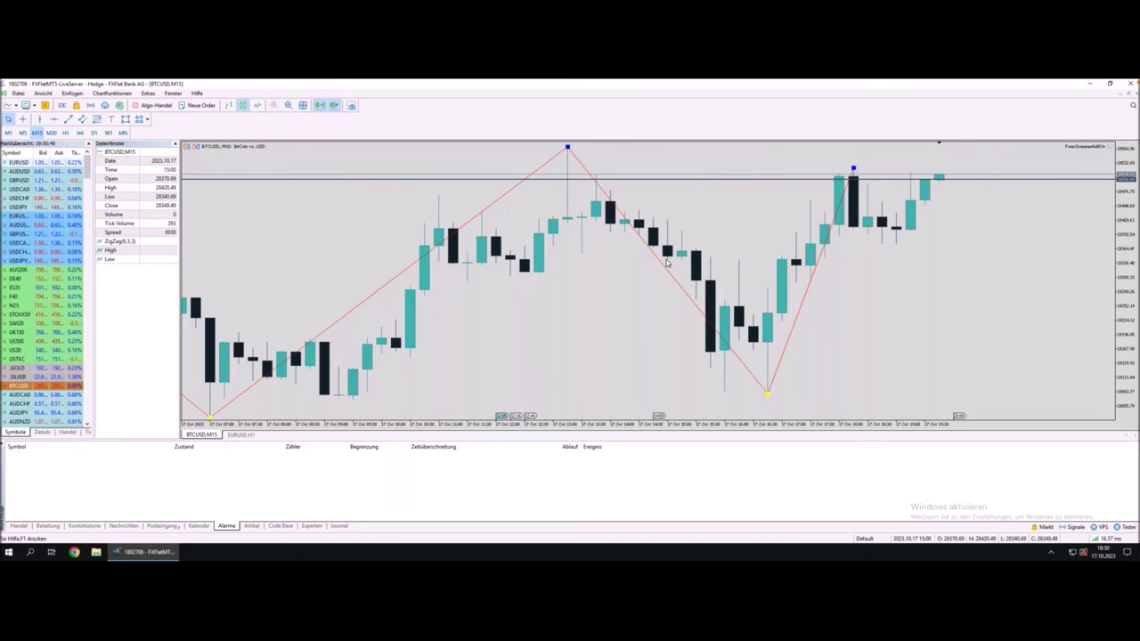
Step: Return to Forex-Screener and replace the 50.0 Fibonacci filter with a distance below 0.1% to the 38.2 level of the last trend movement
key("ctrl+Left")
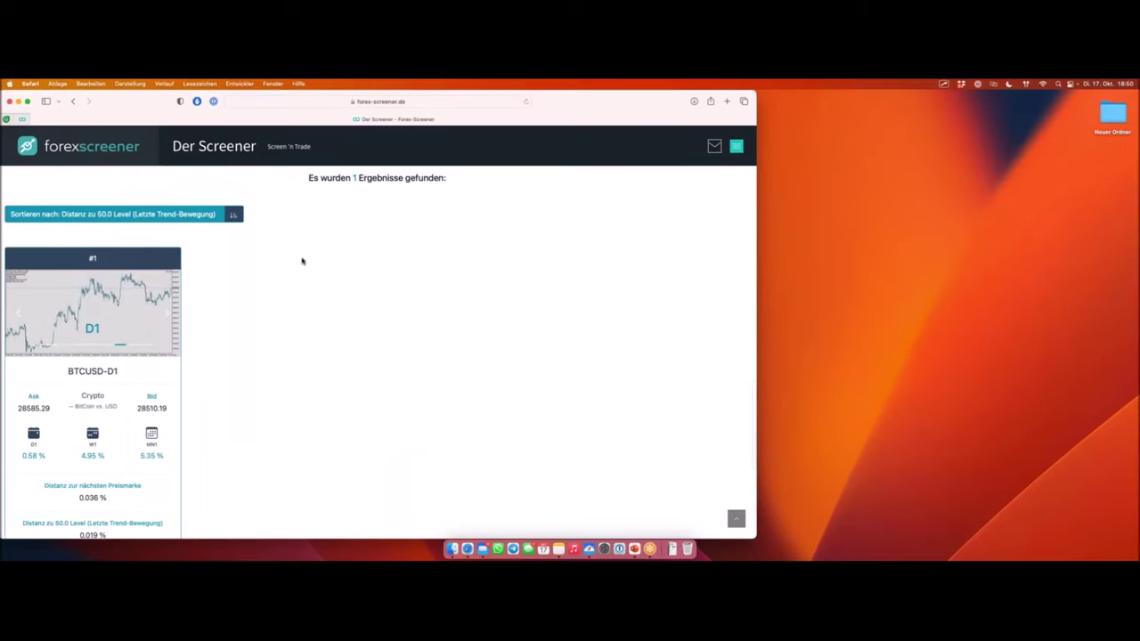
scroll(294, 263, "up", 3)
scroll(285, 257, "up", 5)
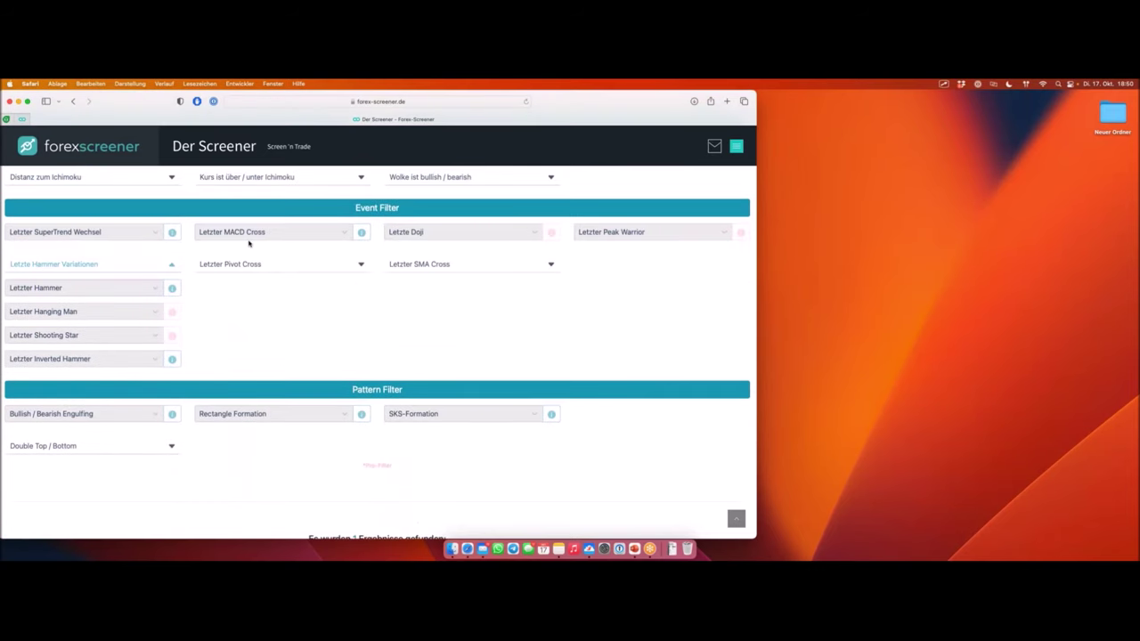
scroll(247, 244, "up", 3)
scroll(247, 244, "up", 5)
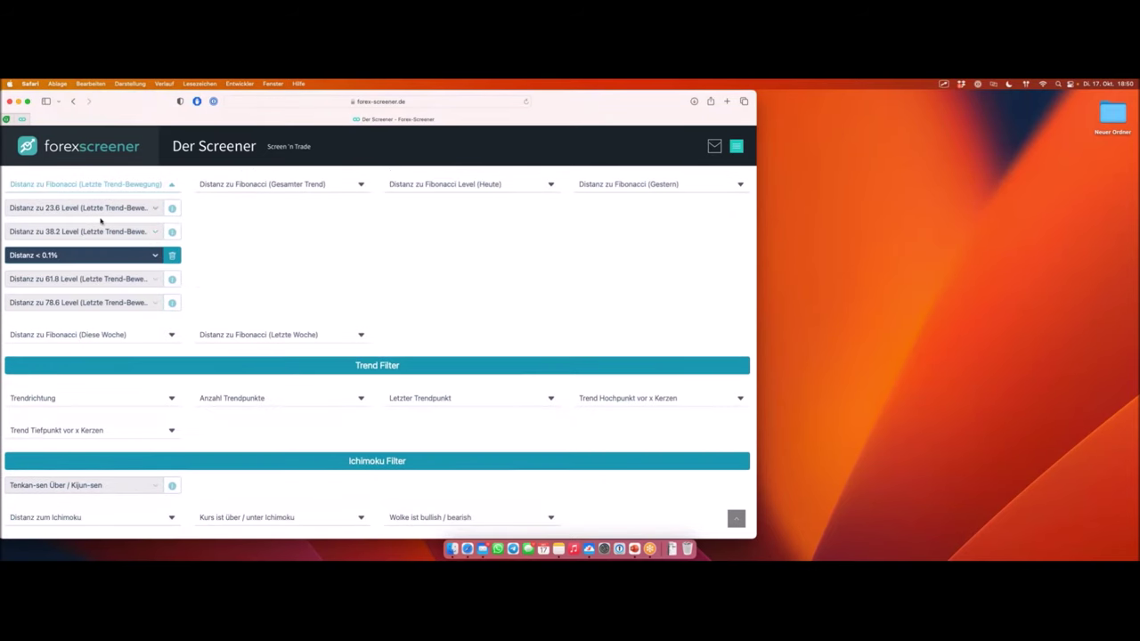
left_click(103, 232)
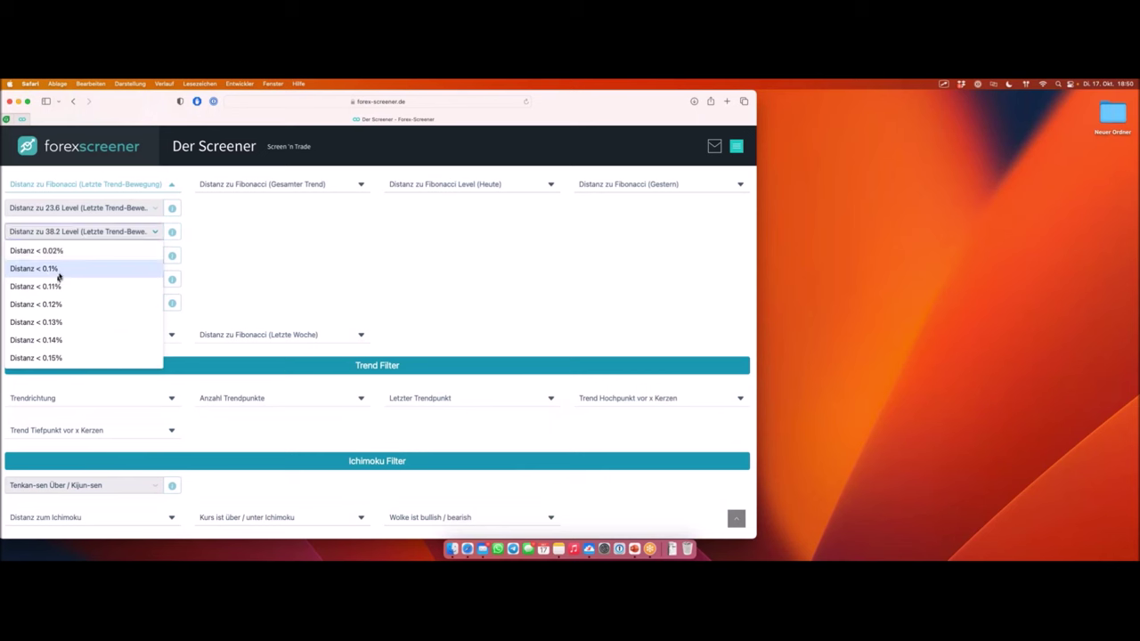
left_click(59, 272)
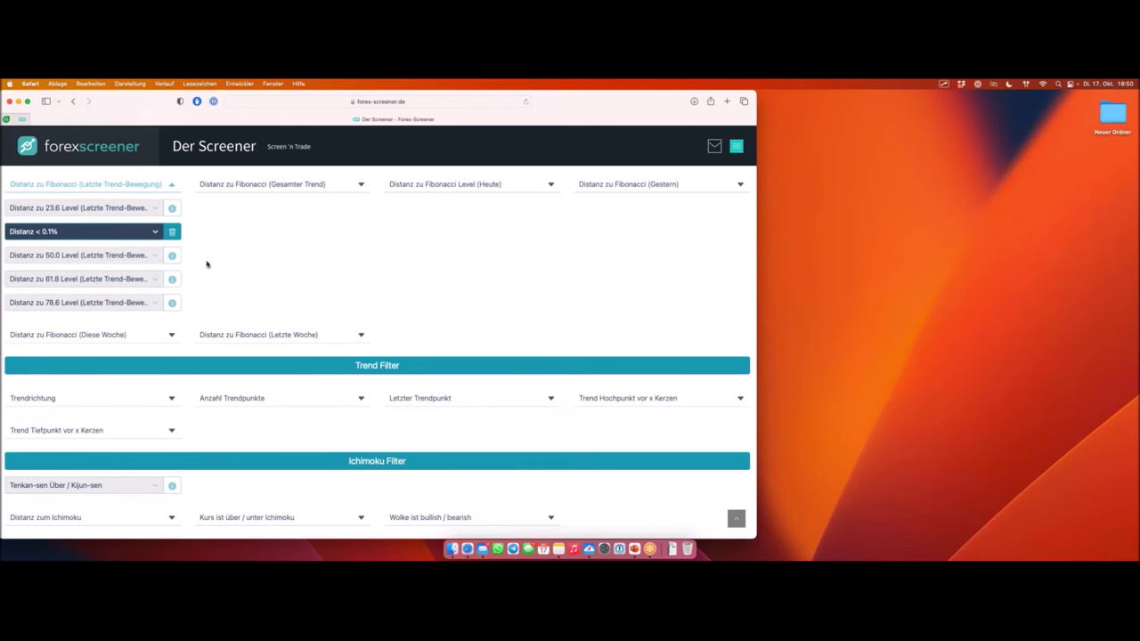
Step: Examine the EURAUD-M1 result for the 38.2 level, tracing the last downward movement on its preview chart
scroll(207, 264, "down", 10)
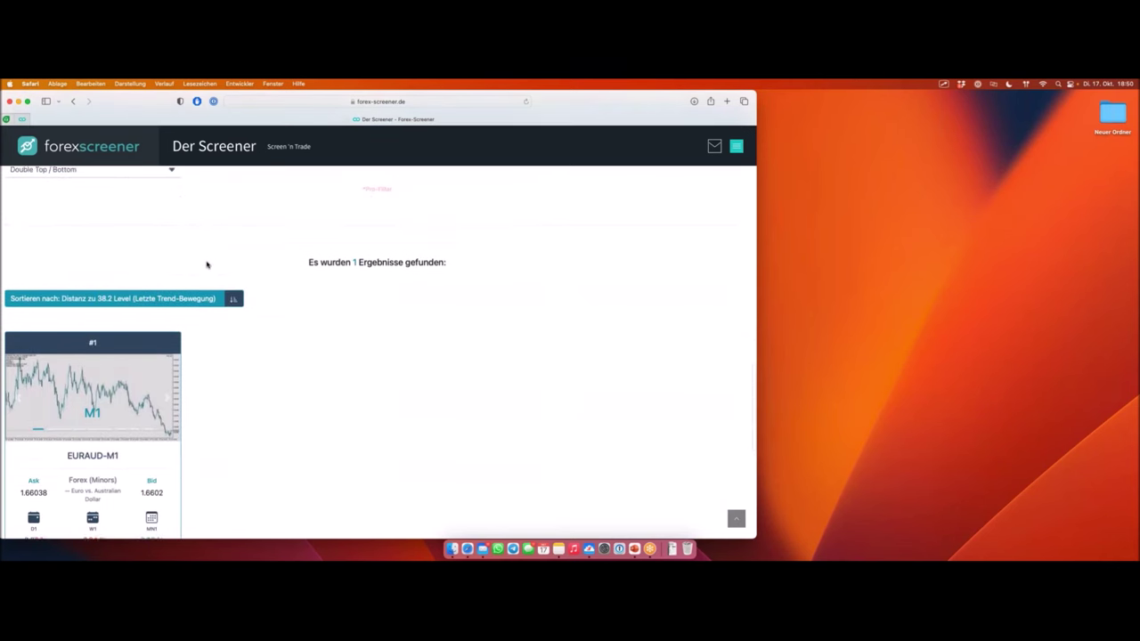
scroll(208, 262, "down", 3)
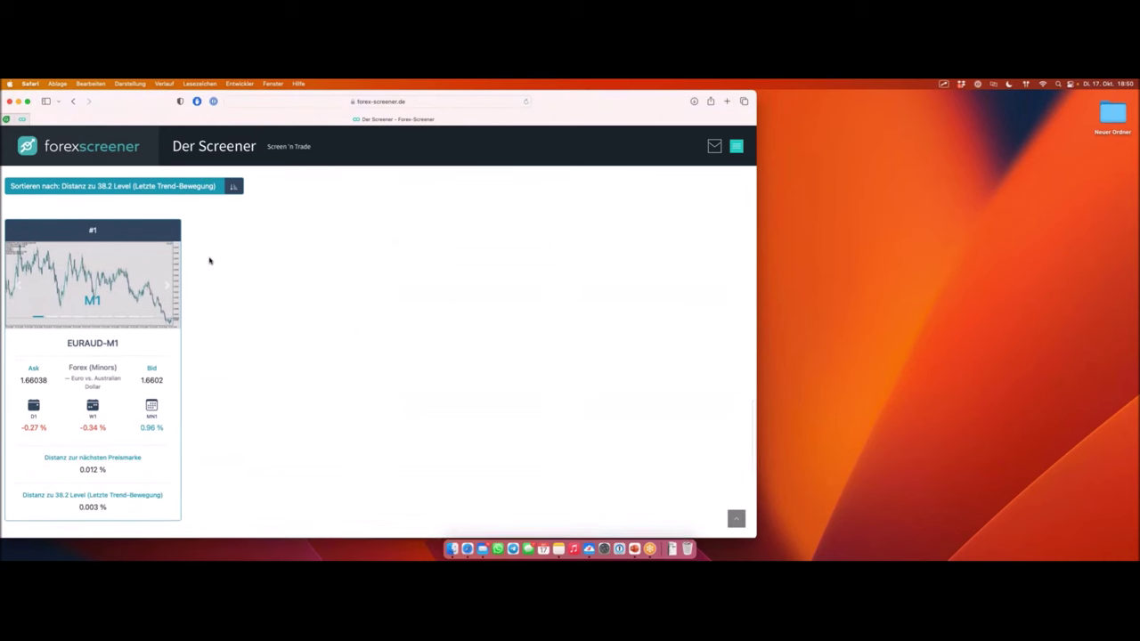
scroll(209, 261, "down", 2)
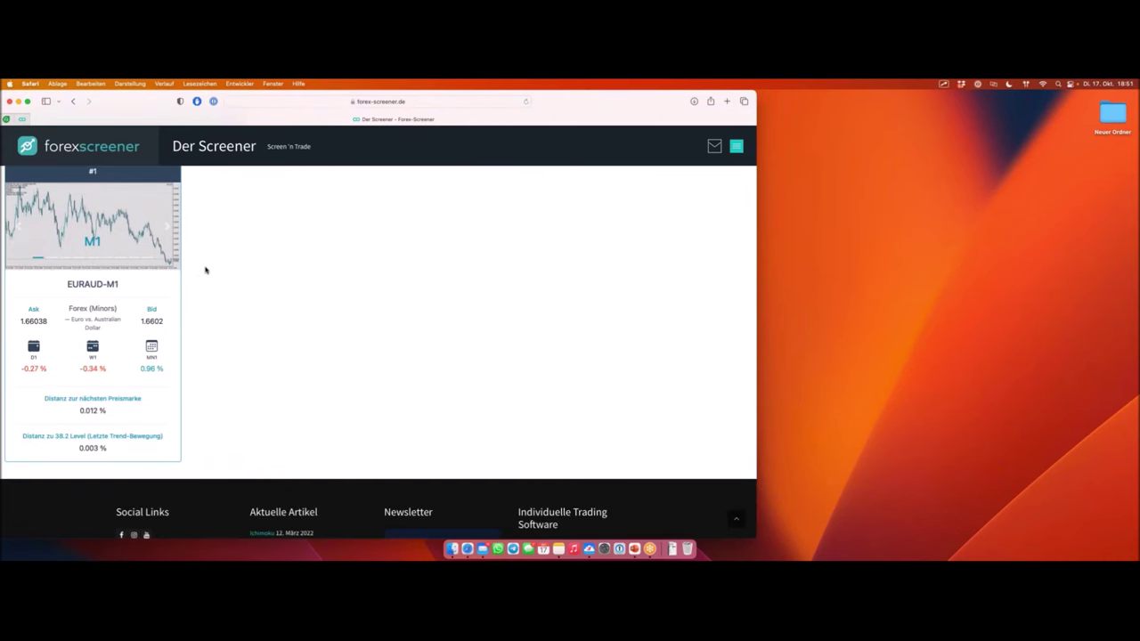
scroll(199, 257, "up", 2)
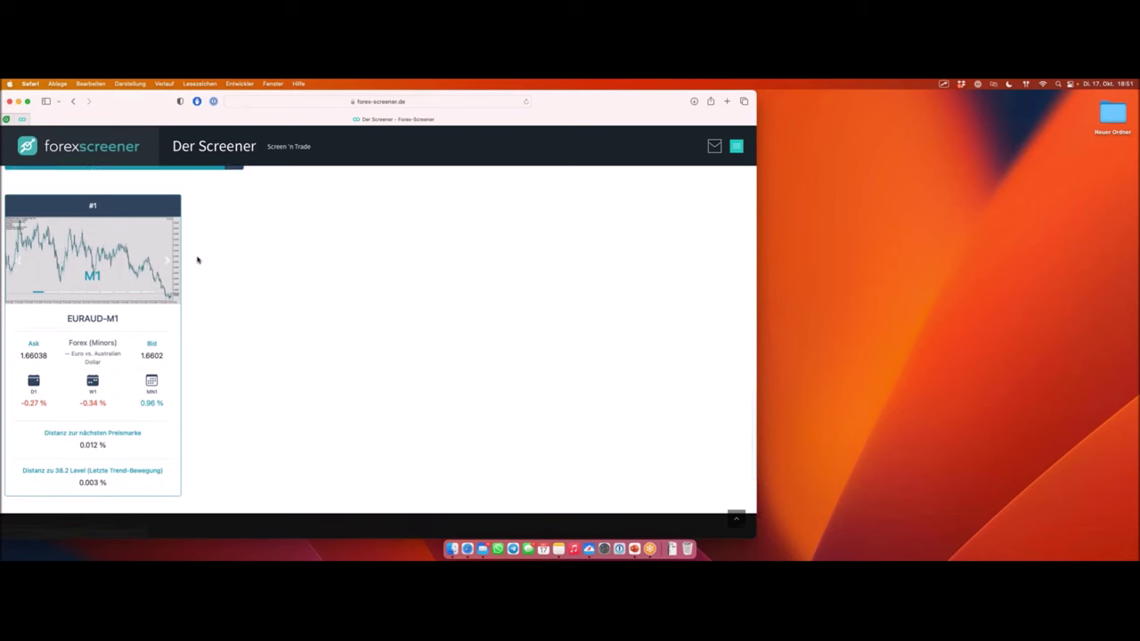
left_click(155, 287)
left_click_drag(148, 282, 161, 307)
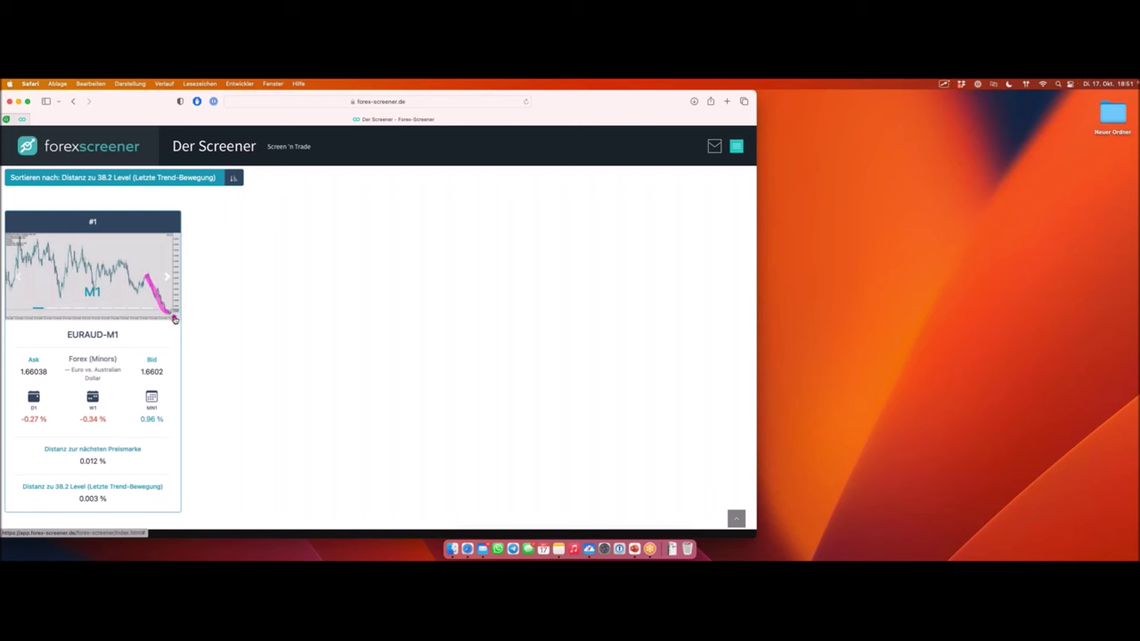
left_click(171, 320)
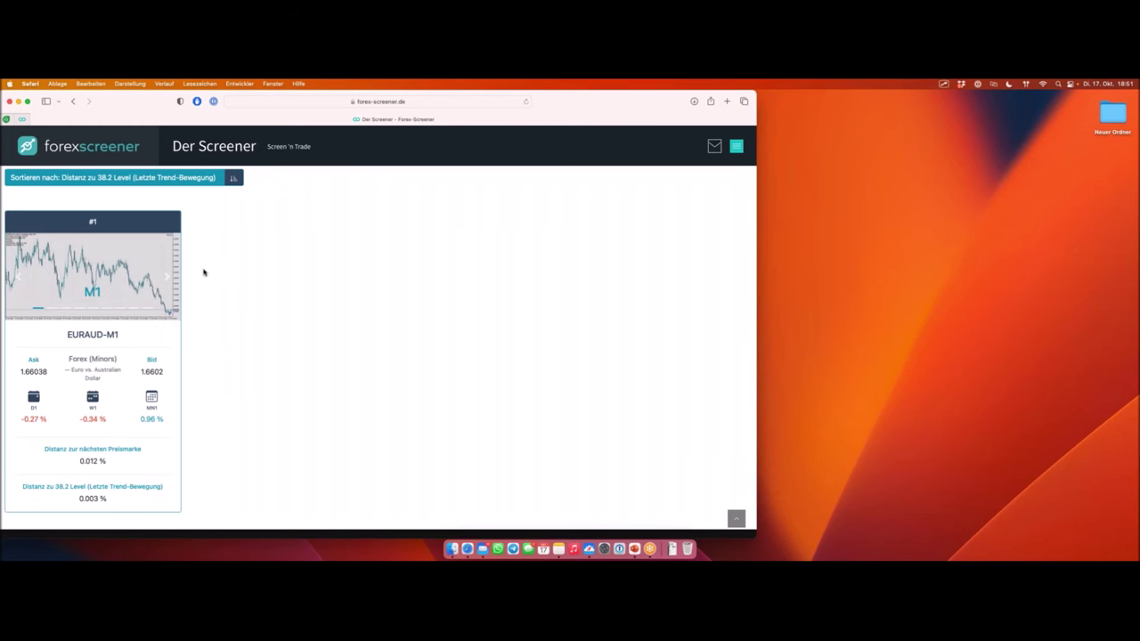
scroll(204, 271, "up", 1)
scroll(204, 272, "up", 2)
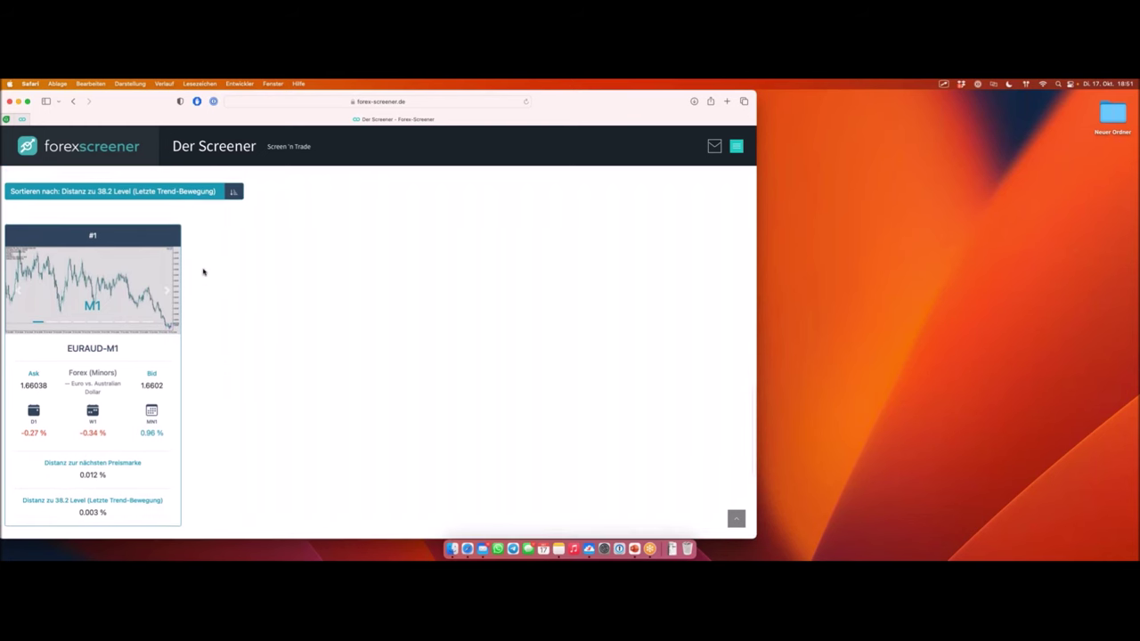
Step: Clear the 38.2 Fibonacci filter and set the 61.8 level filter of the last trend movement to a distance below 0.1%
scroll(203, 268, "up", 15)
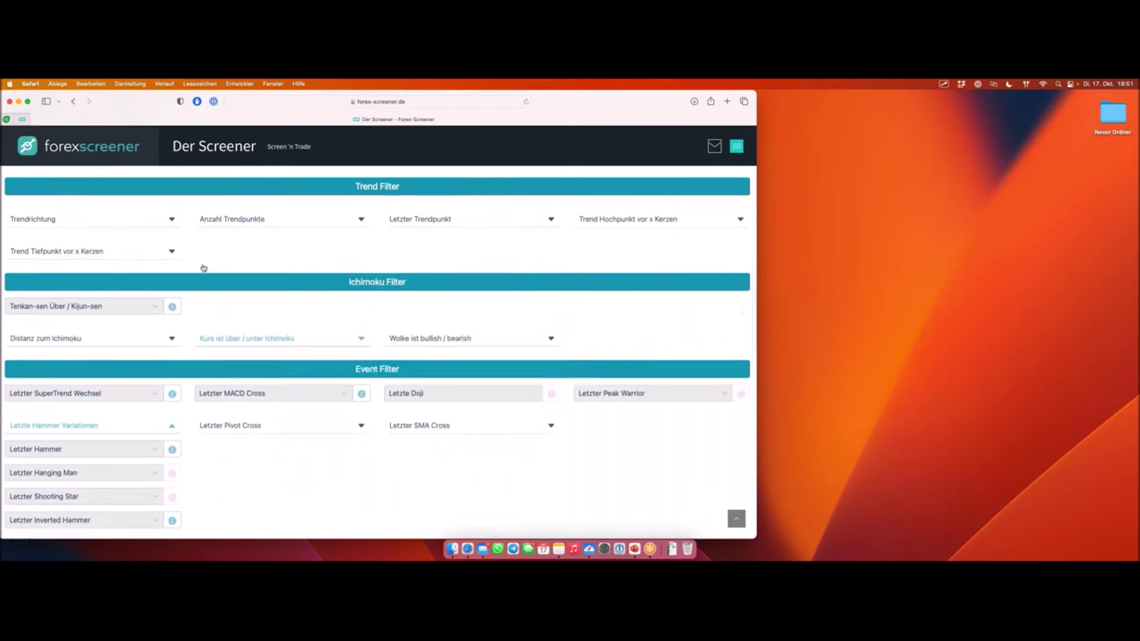
scroll(203, 268, "up", 3)
scroll(203, 268, "down", 1)
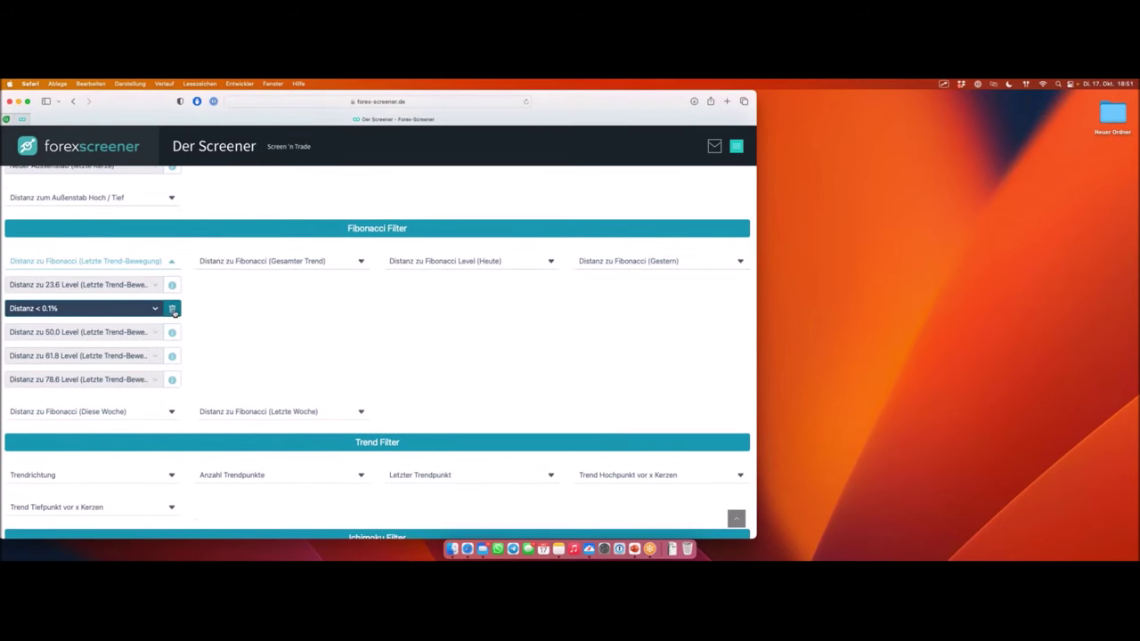
left_click(172, 308)
left_click(69, 356)
left_click(64, 392)
Step: Review the EURAUD-M1 and AUDNZD-W1 results and their distances to the 61.8 Fibonacci level and the nearest price mark
scroll(225, 365, "down", 15)
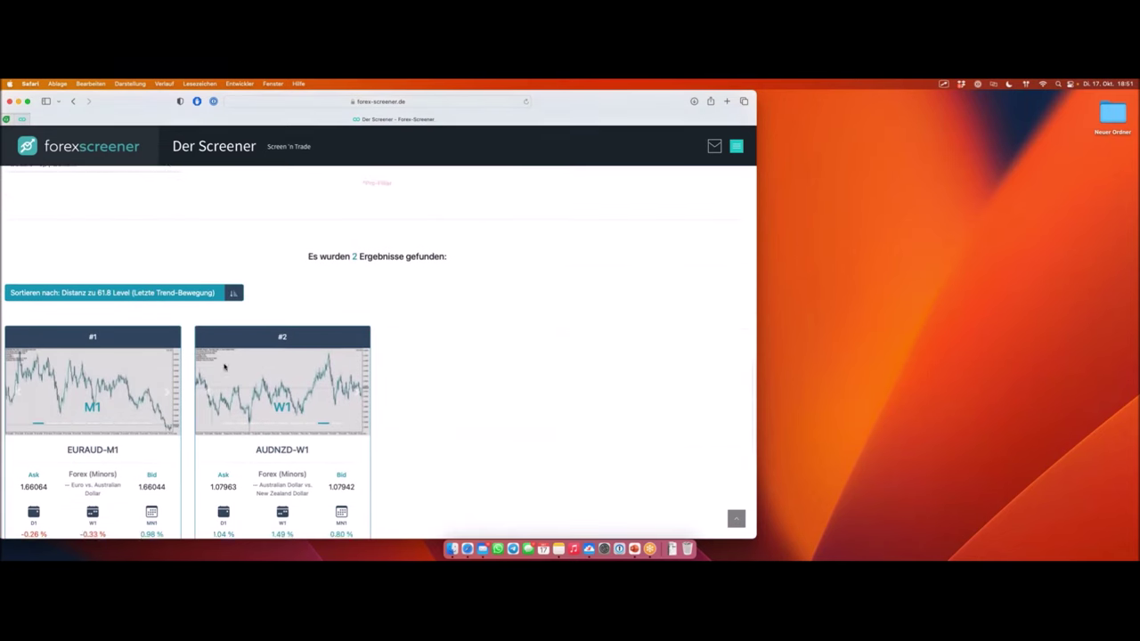
scroll(356, 354, "down", 1)
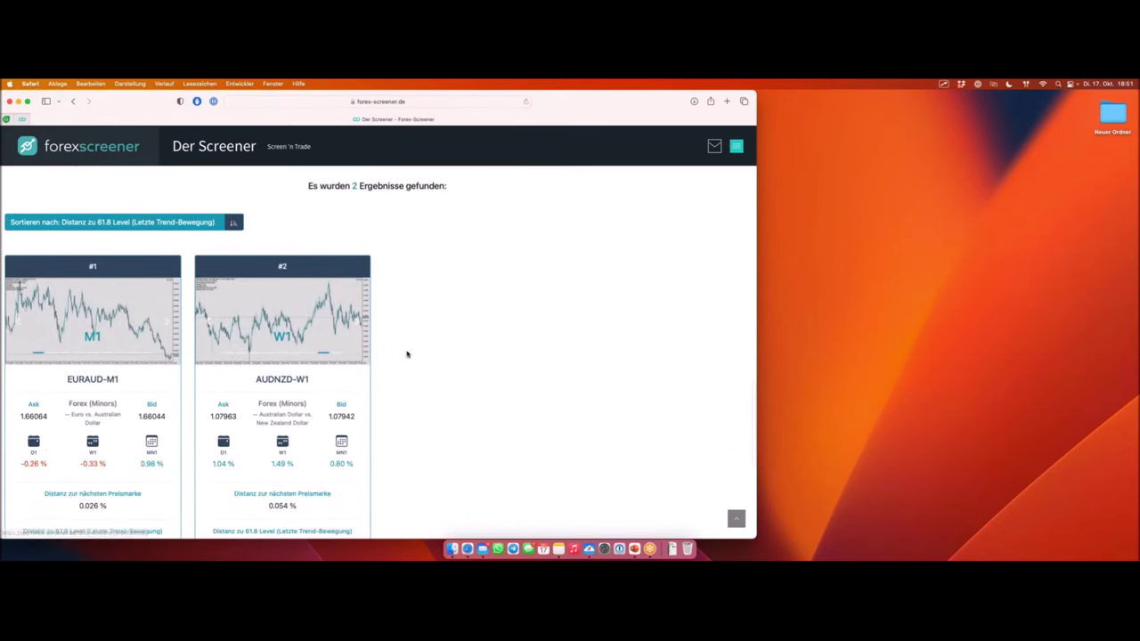
scroll(403, 354, "down", 1)
scroll(422, 313, "down", 1)
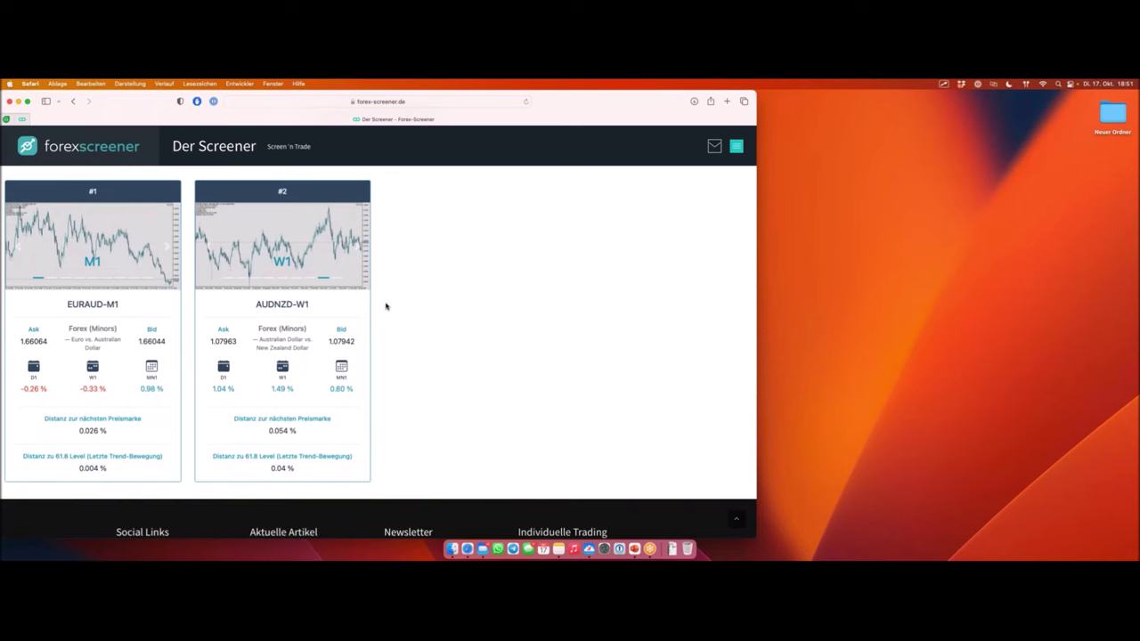
scroll(385, 305, "up", 1)
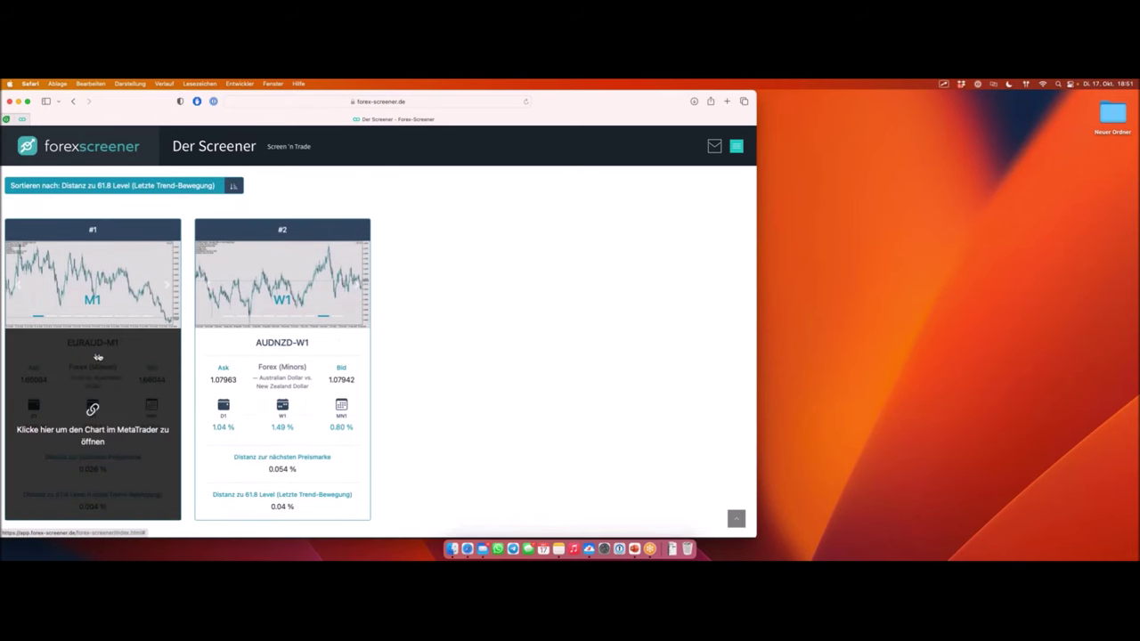
scroll(271, 341, "up", 10)
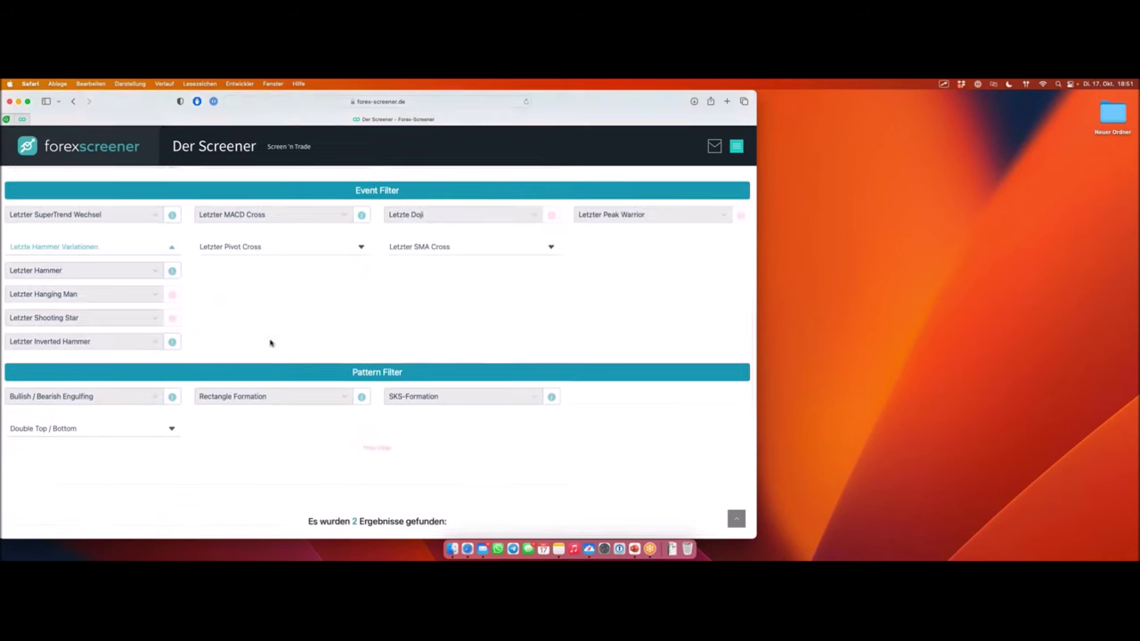
Step: Replace the 61.8 Fibonacci filter with a distance below 0.1% to the 23.6 level of the last trend movement and check the results
scroll(271, 340, "up", 6)
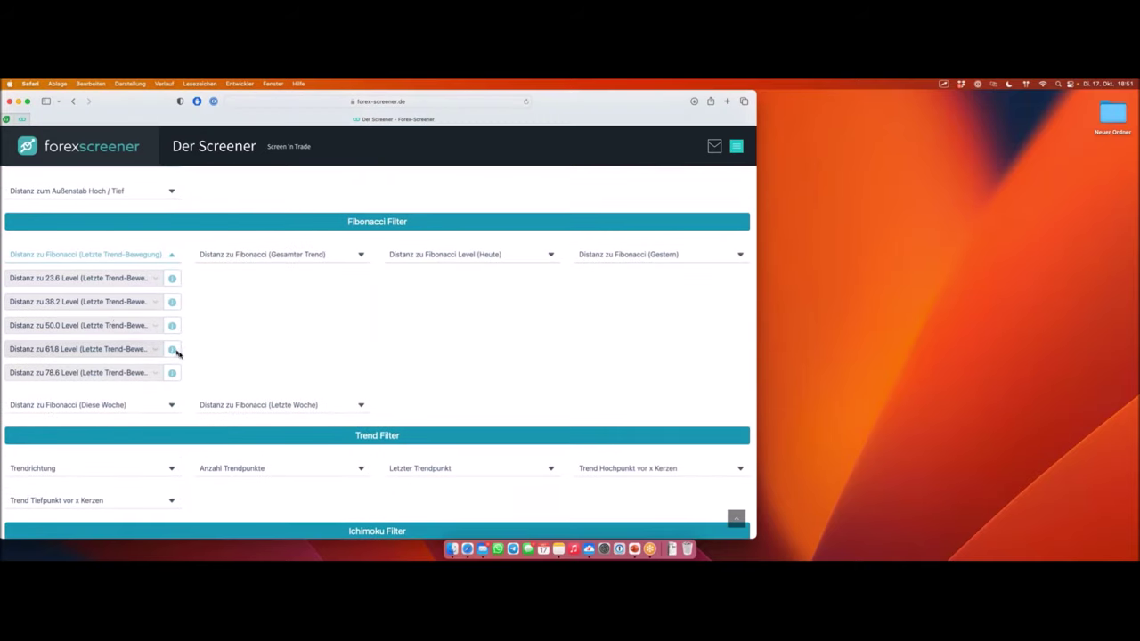
left_click(71, 283)
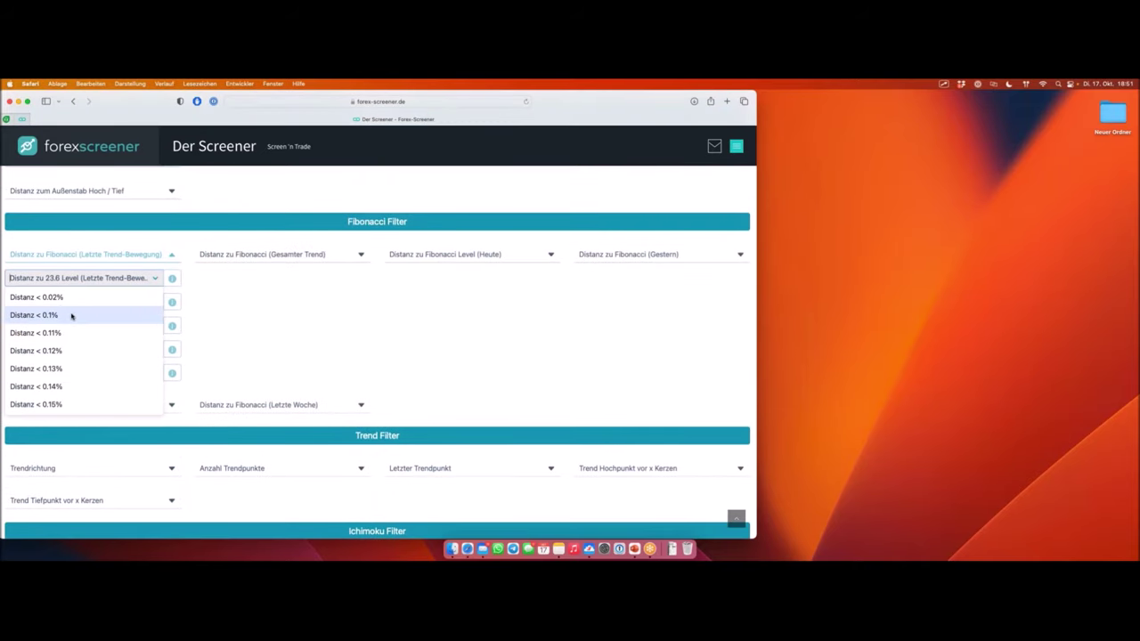
left_click(71, 315)
scroll(270, 313, "down", 10)
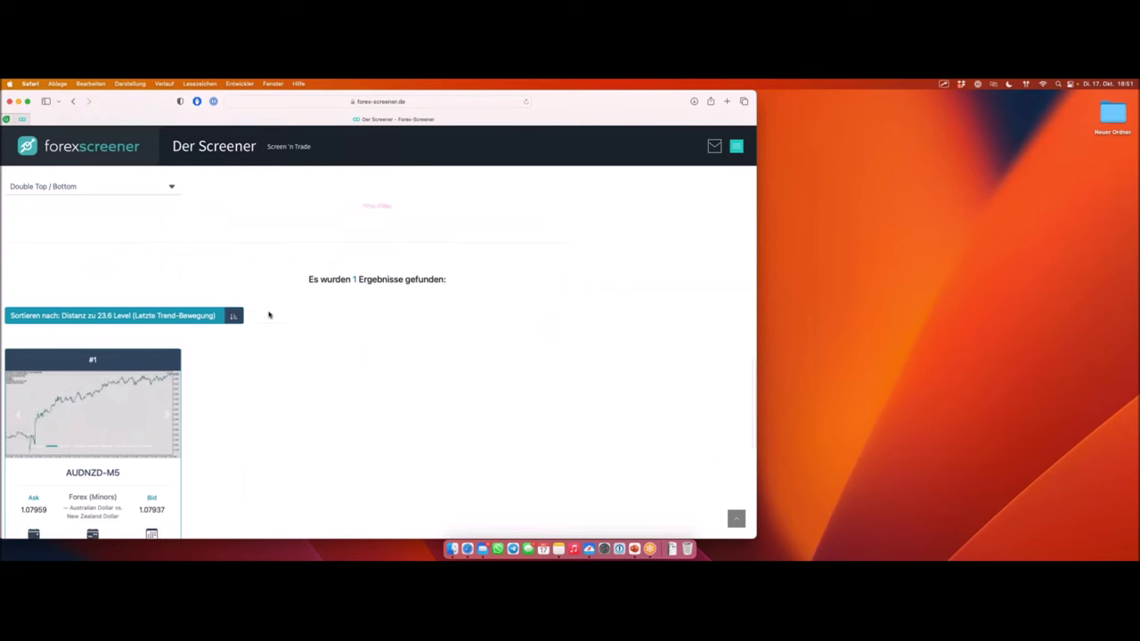
scroll(269, 315, "down", 1)
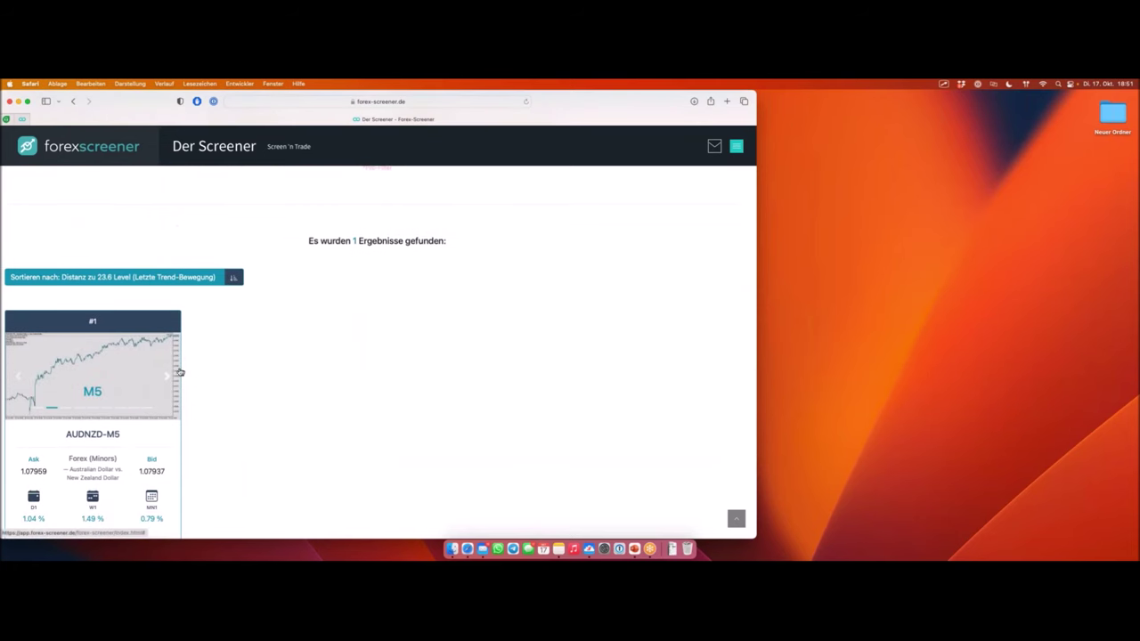
Step: Clear the 23.6 Fibonacci filter and set the 78.6 level filter of the last trend movement to a distance below 0.1%
scroll(174, 365, "up", 15)
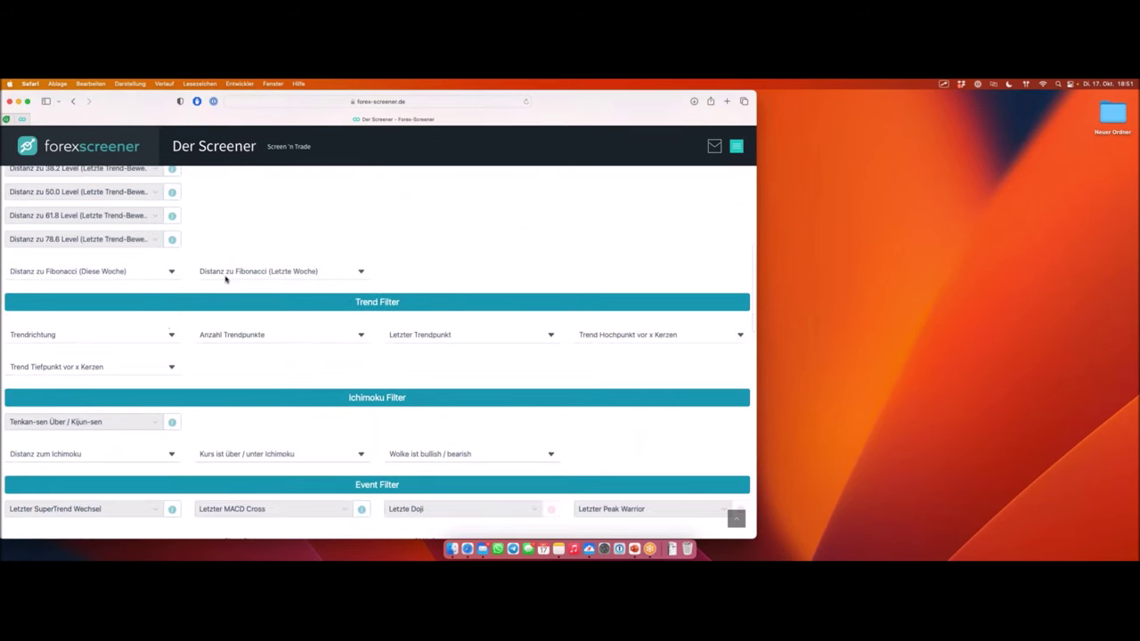
left_click(172, 335)
left_click(78, 430)
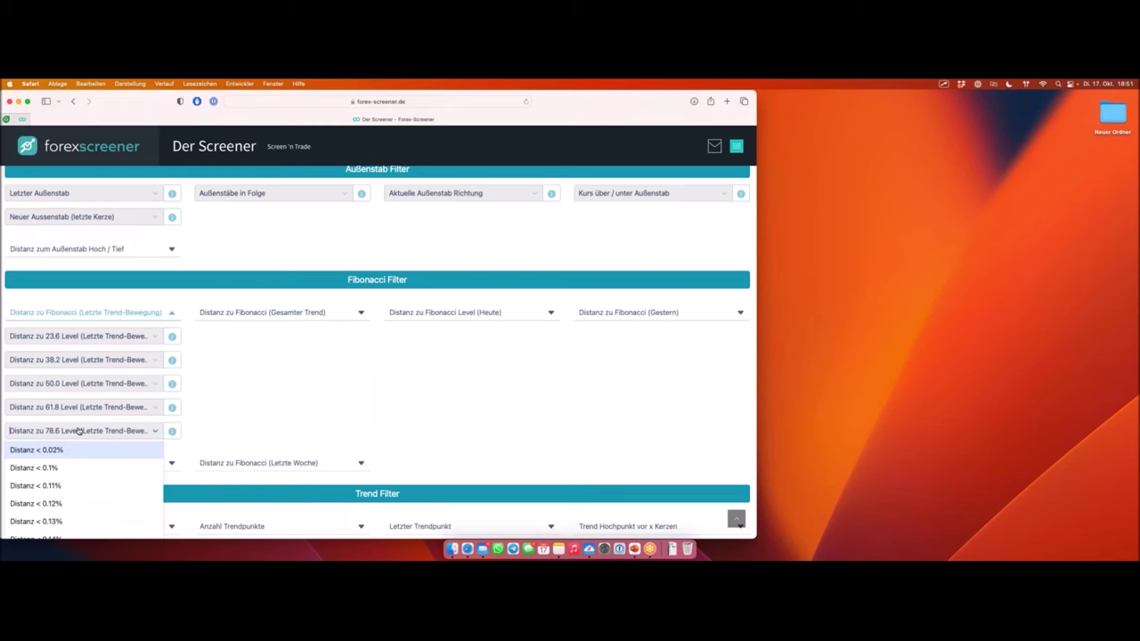
left_click(64, 468)
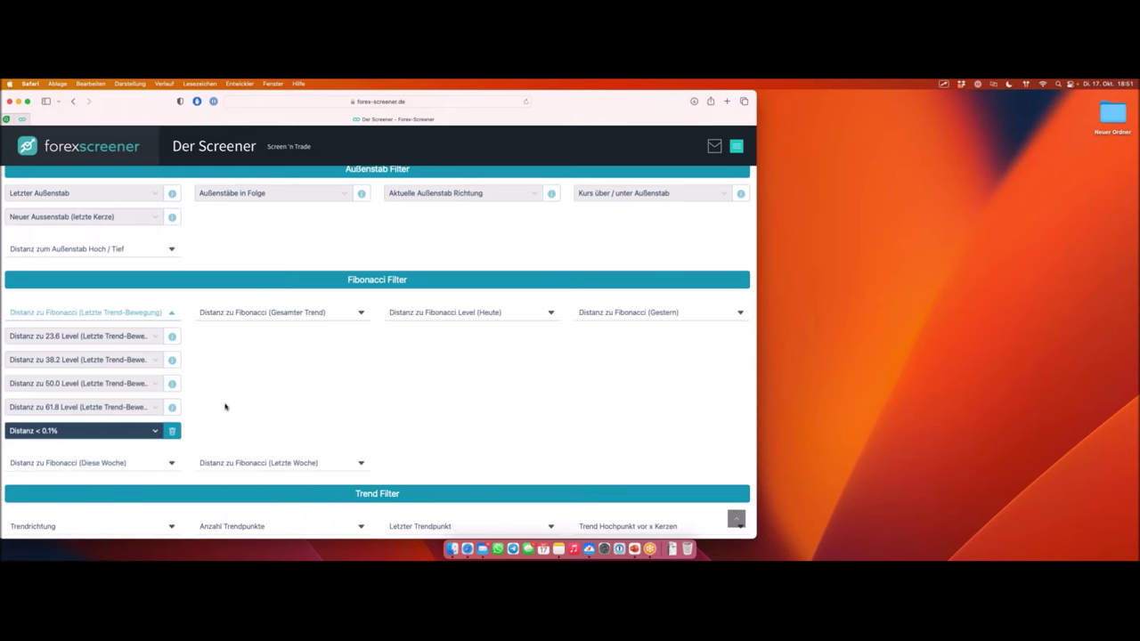
scroll(223, 408, "down", 15)
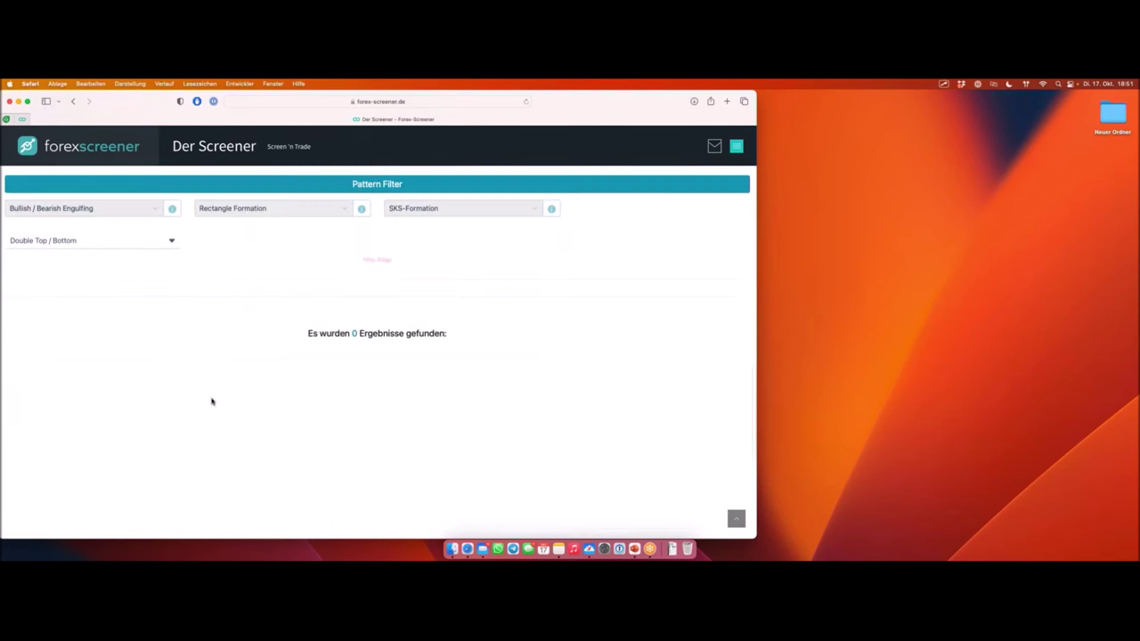
Step: Clear the 78.6 Fibonacci filter and search the available filters for "pivot"
scroll(249, 341, "up", 10)
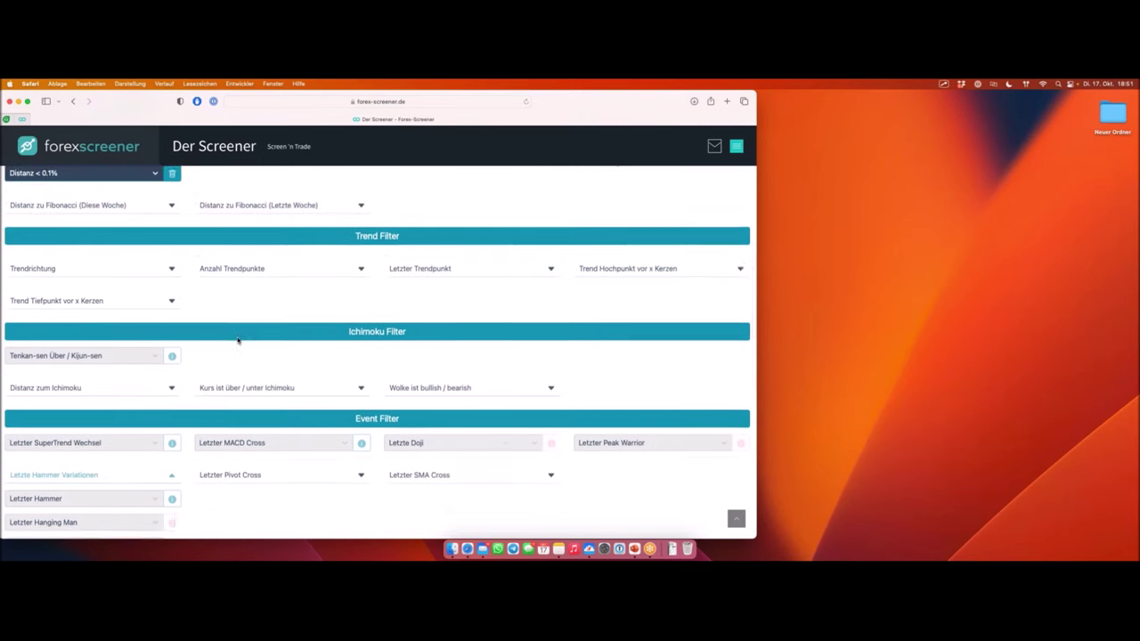
left_click(173, 358)
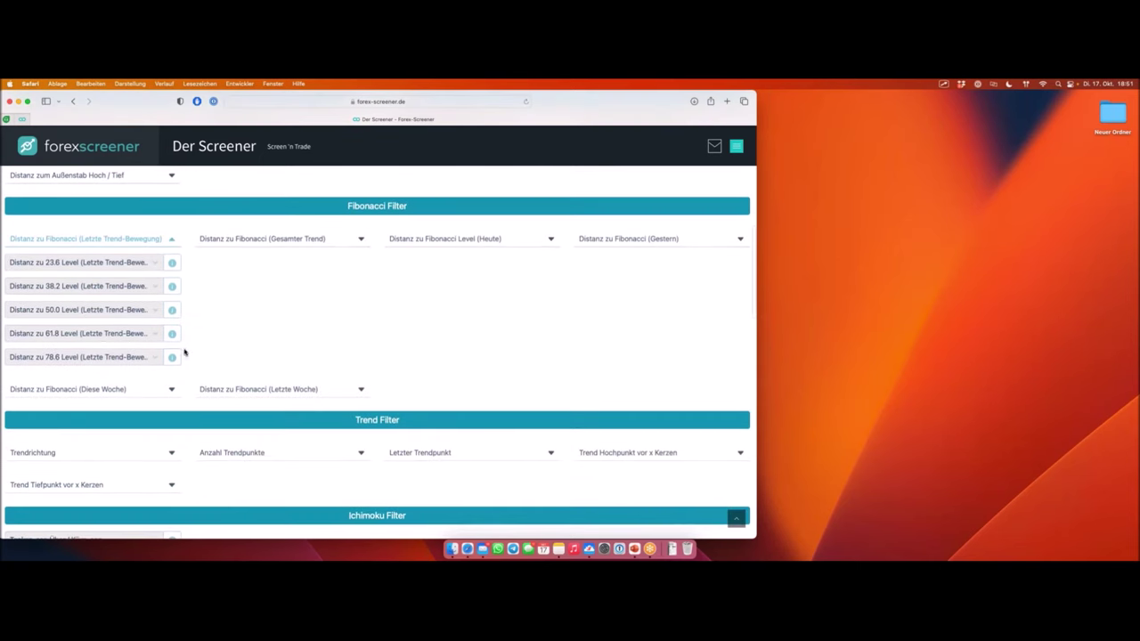
scroll(214, 303, "up", 10)
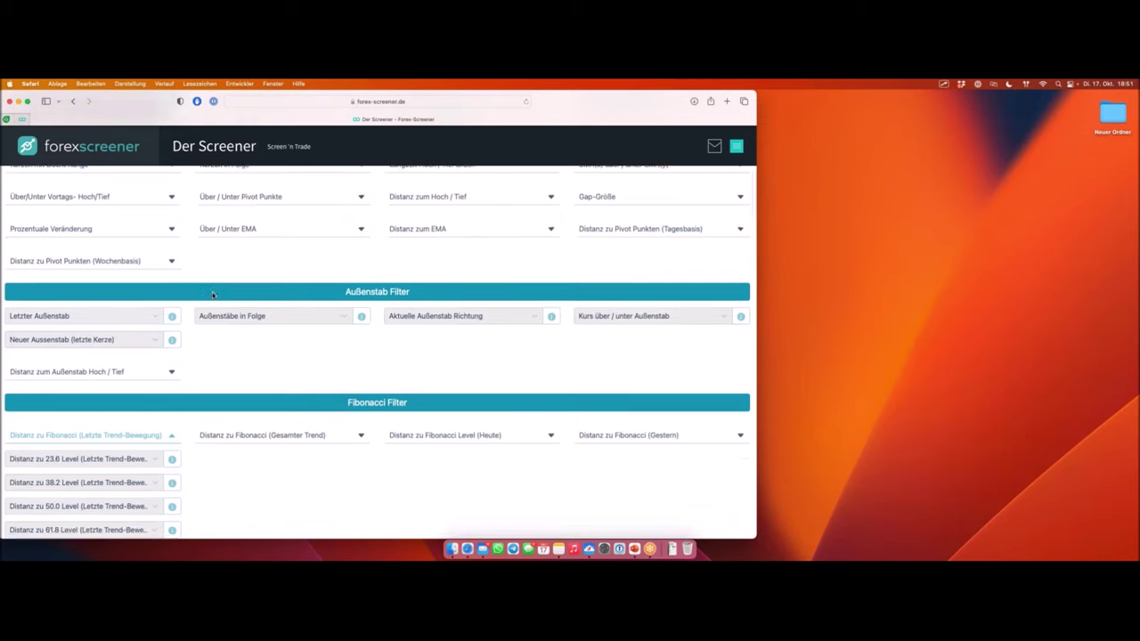
scroll(211, 294, "up", 2)
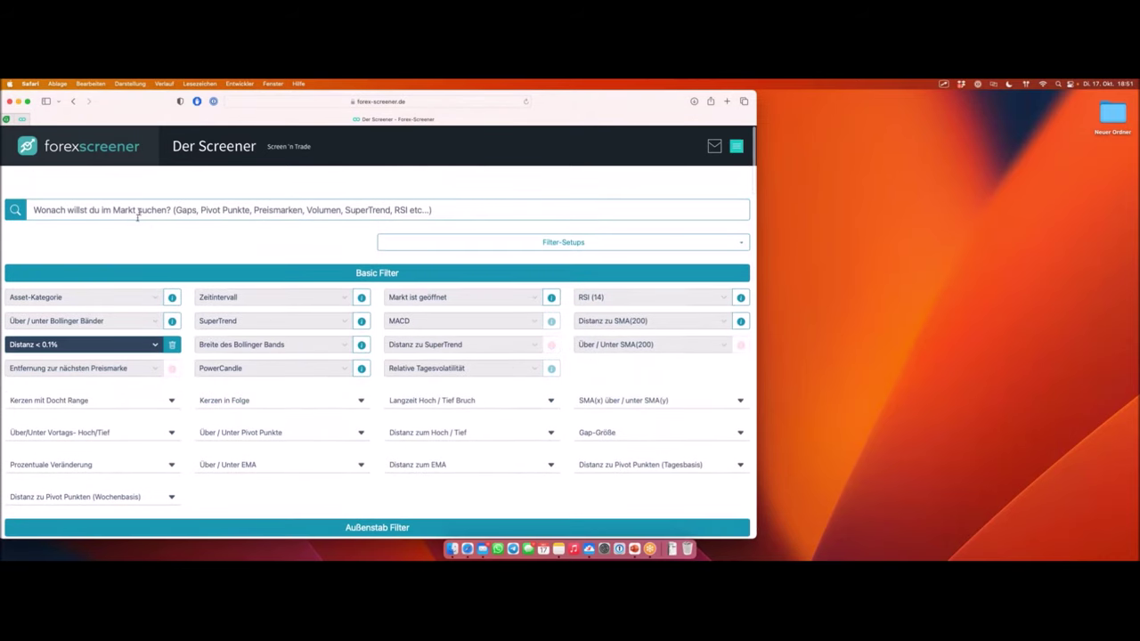
left_click(139, 210)
type("pivot")
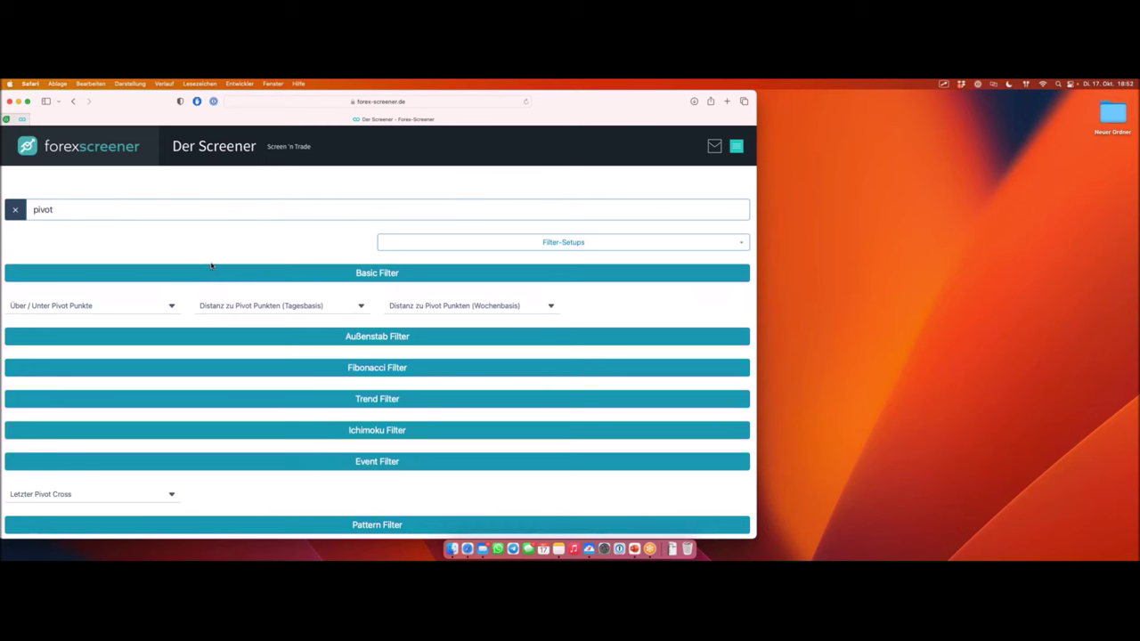
Step: Set the daily pivot point filter for the distance to S2 to below 0.1% and review the matching result cards
scroll(271, 276, "down", 5)
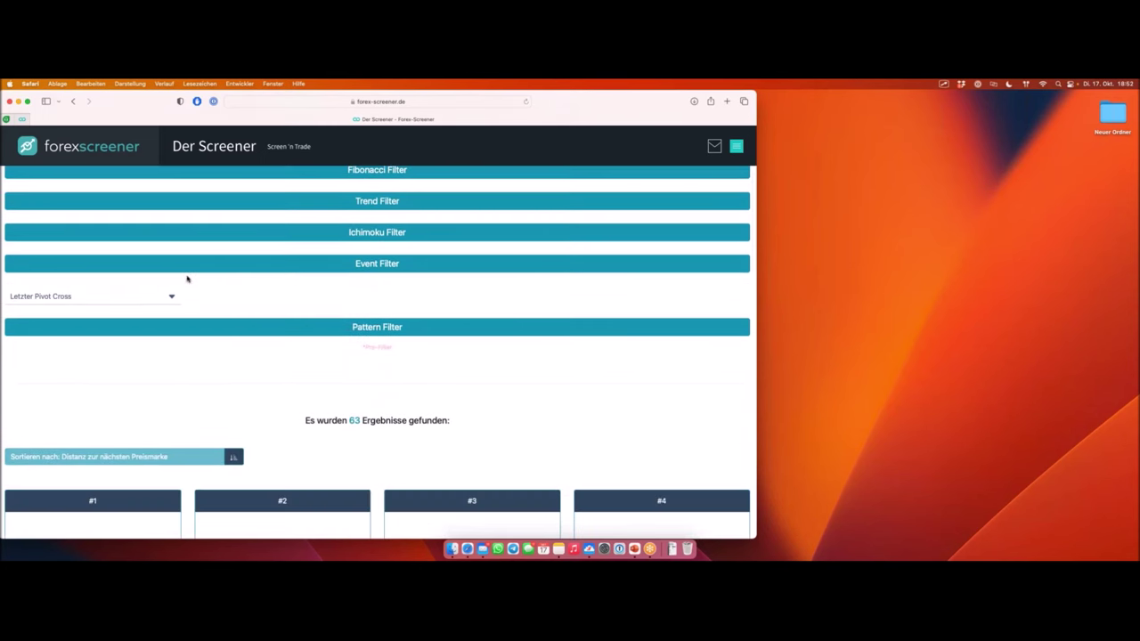
scroll(190, 278, "up", 3)
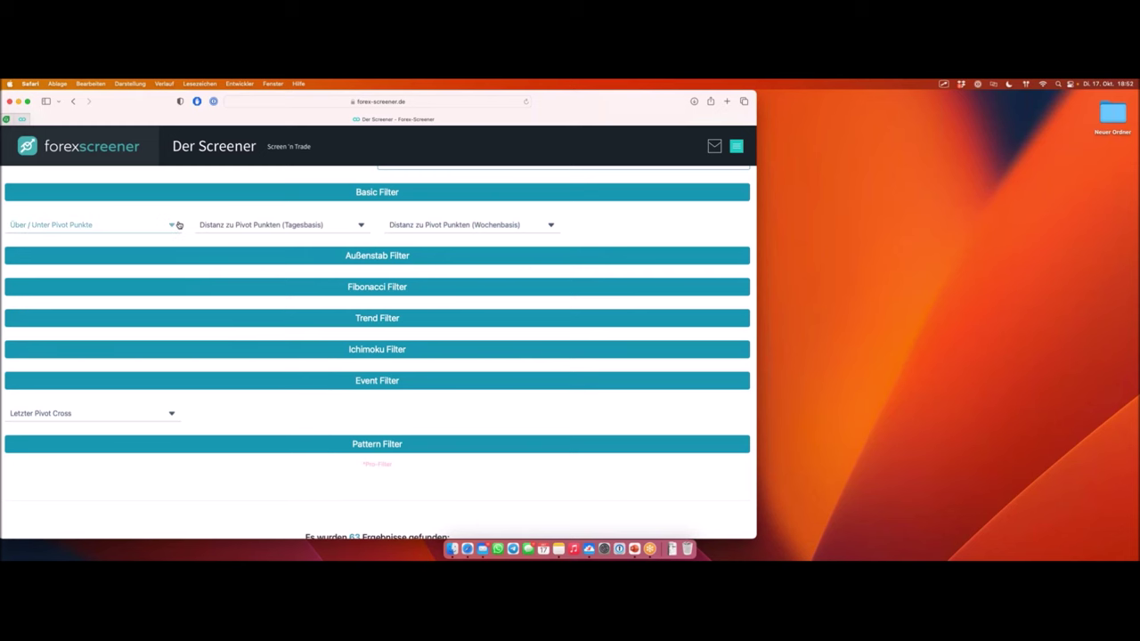
left_click(230, 227)
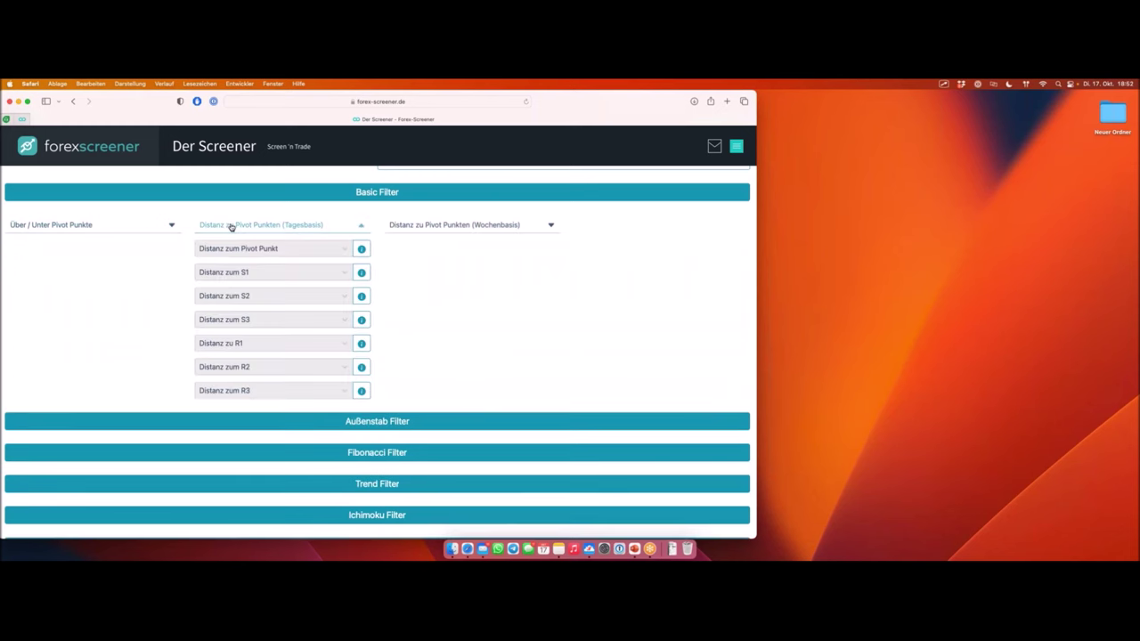
left_click(275, 298)
left_click(262, 332)
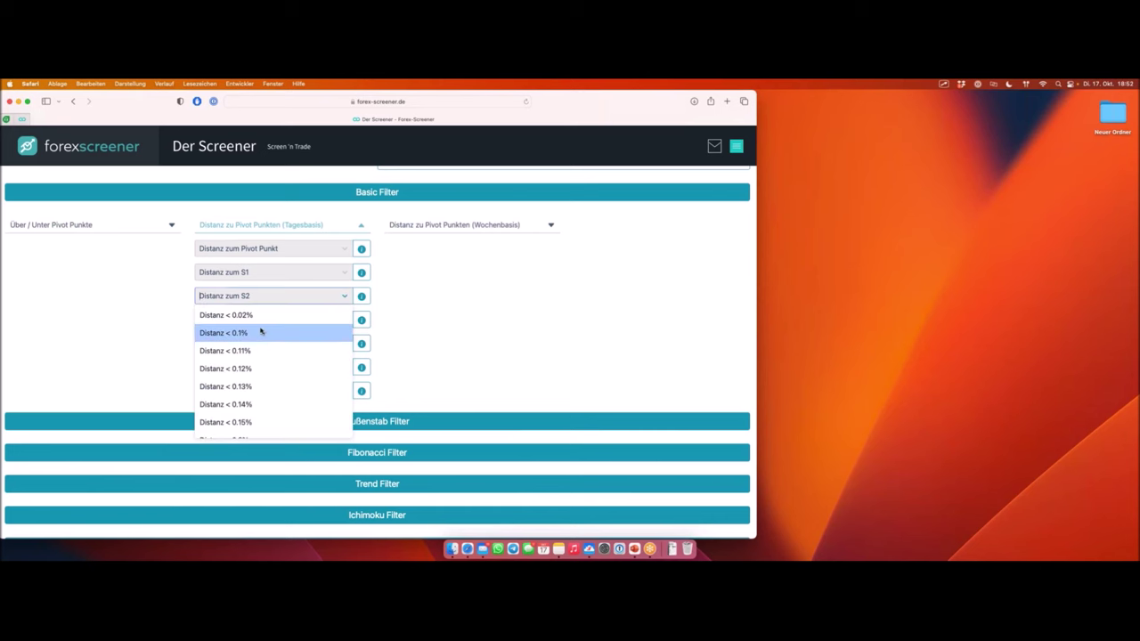
scroll(346, 318, "down", 10)
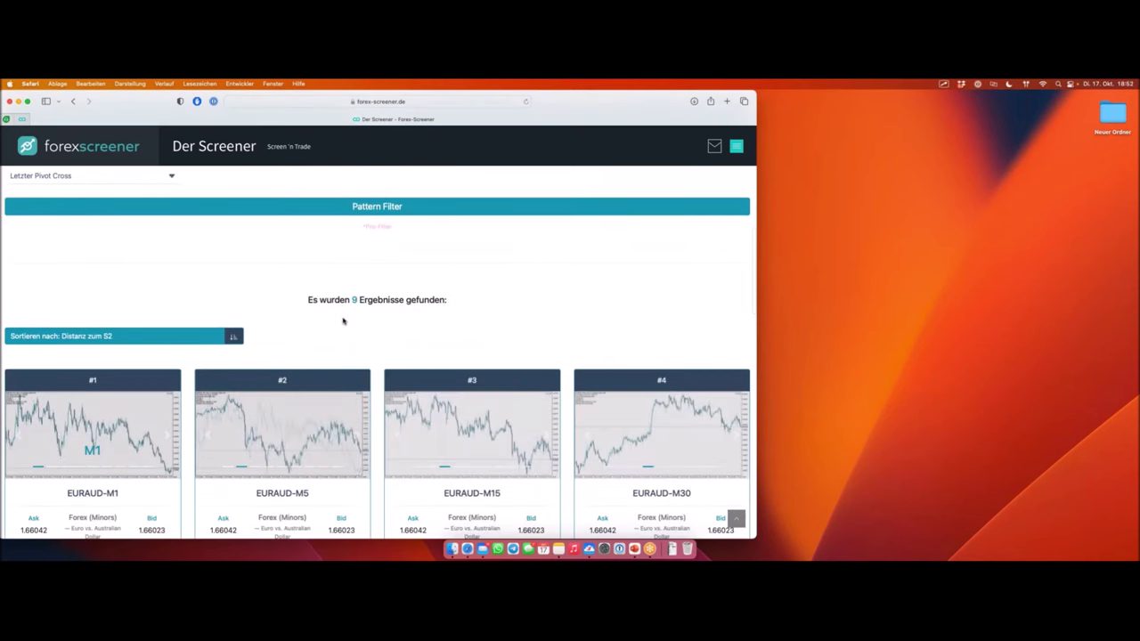
scroll(342, 320, "down", 1)
scroll(343, 321, "down", 1)
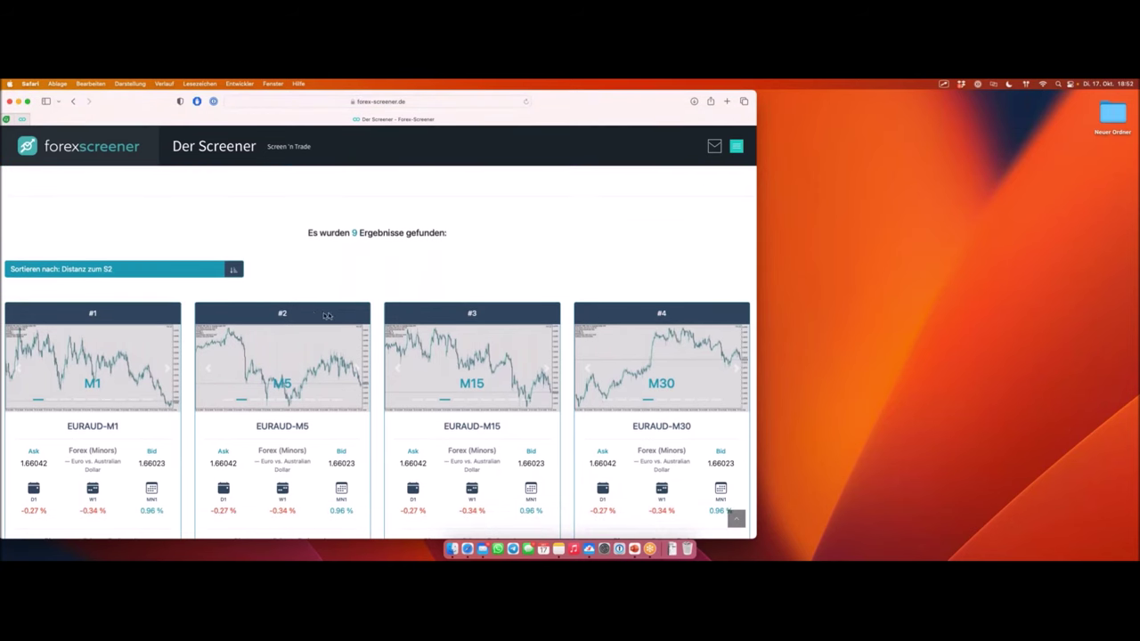
scroll(313, 381, "down", 2)
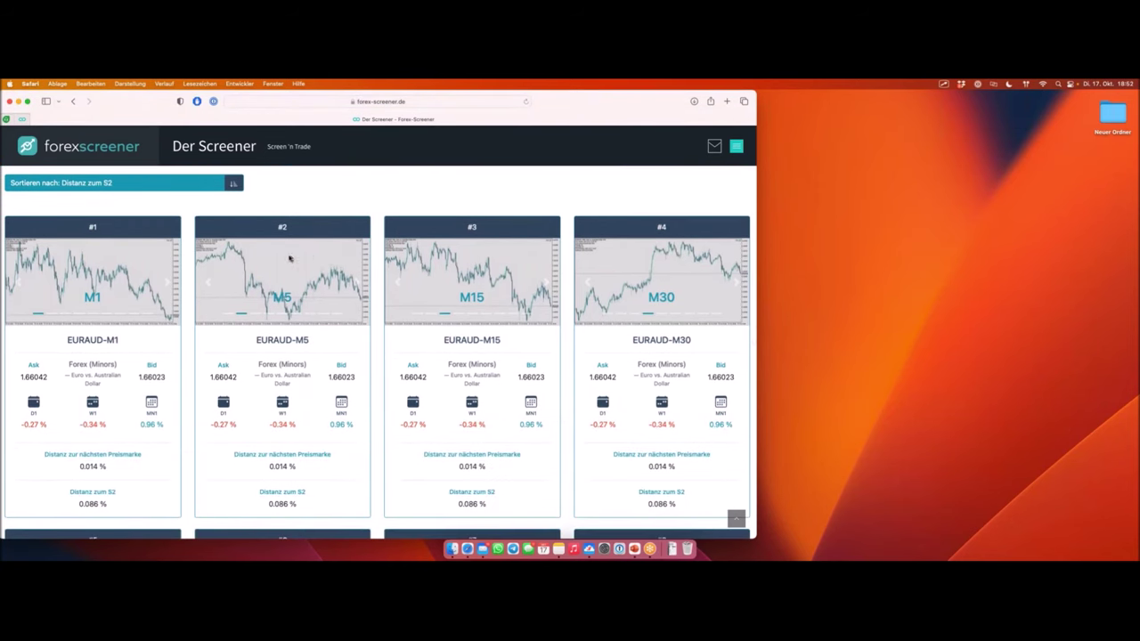
mouse_move(335, 345)
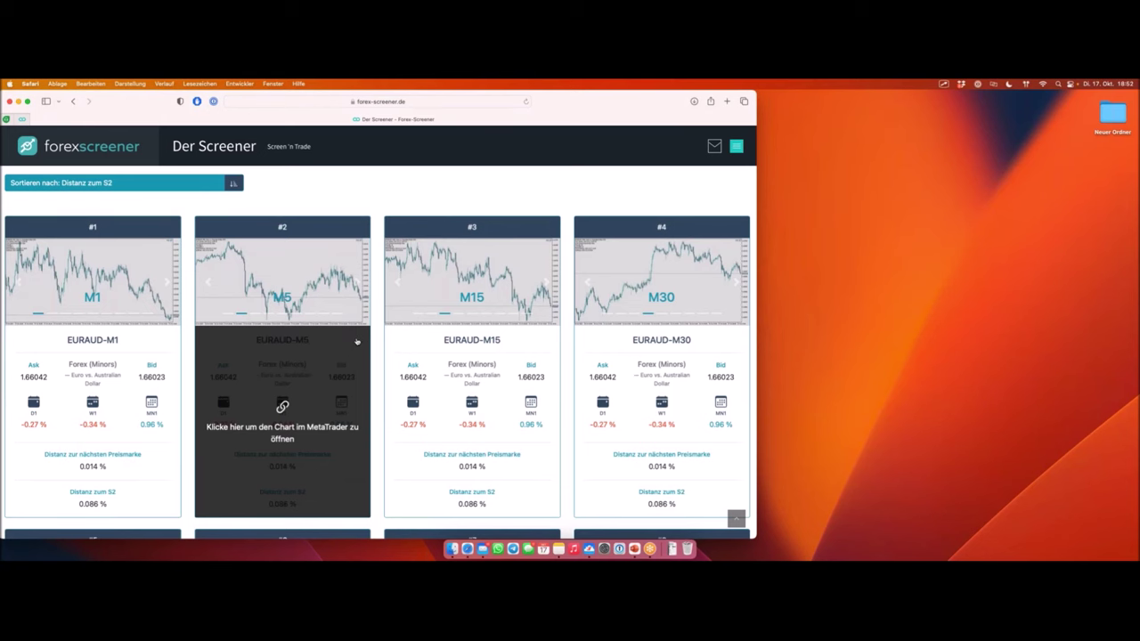